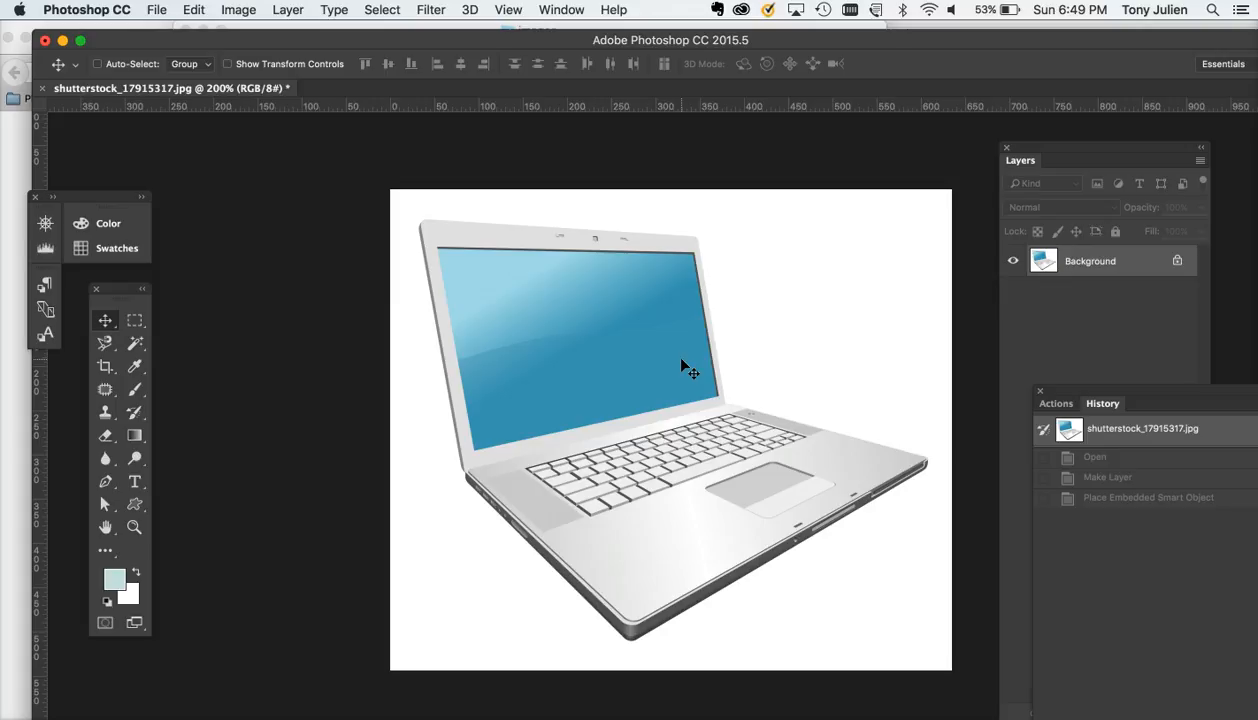
- Start a new document and change its width and height units to inches
{"action": "left_click_drag", "start_coordinate": [124, 285], "coordinate": [208, 165]}
{"action": "key", "text": "super+n"}
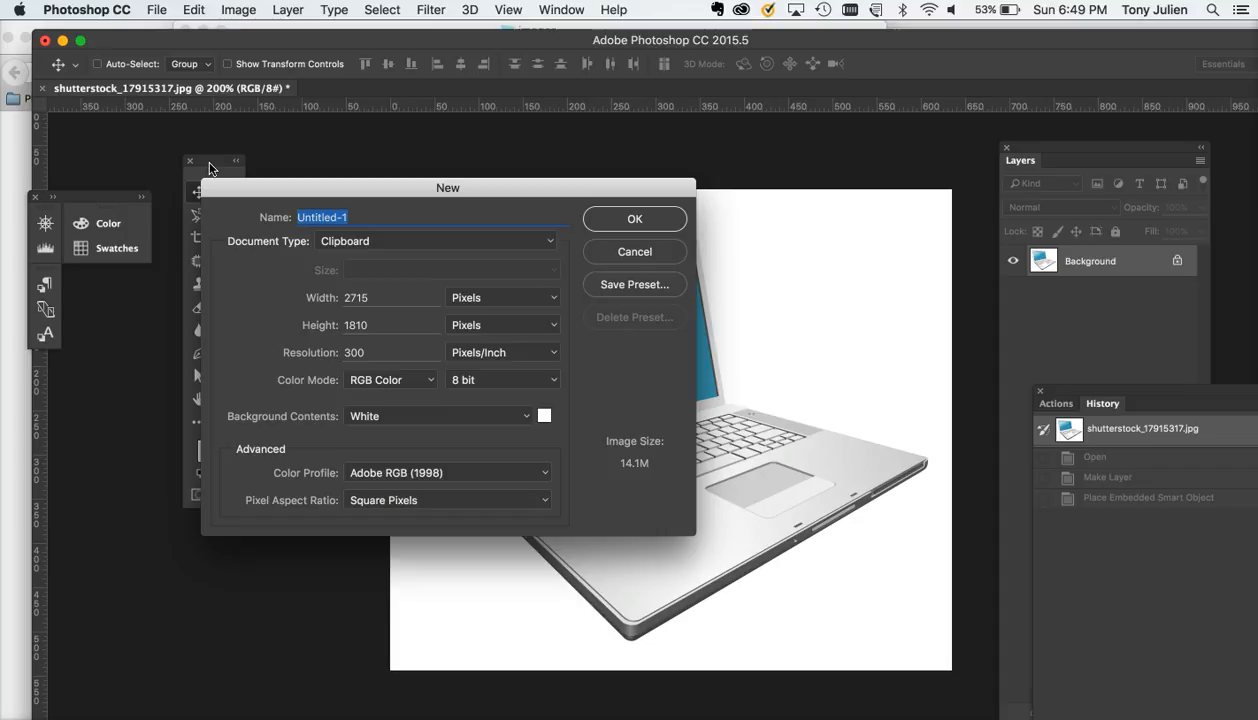
{"action": "left_click_drag", "start_coordinate": [380, 188], "coordinate": [507, 157]}
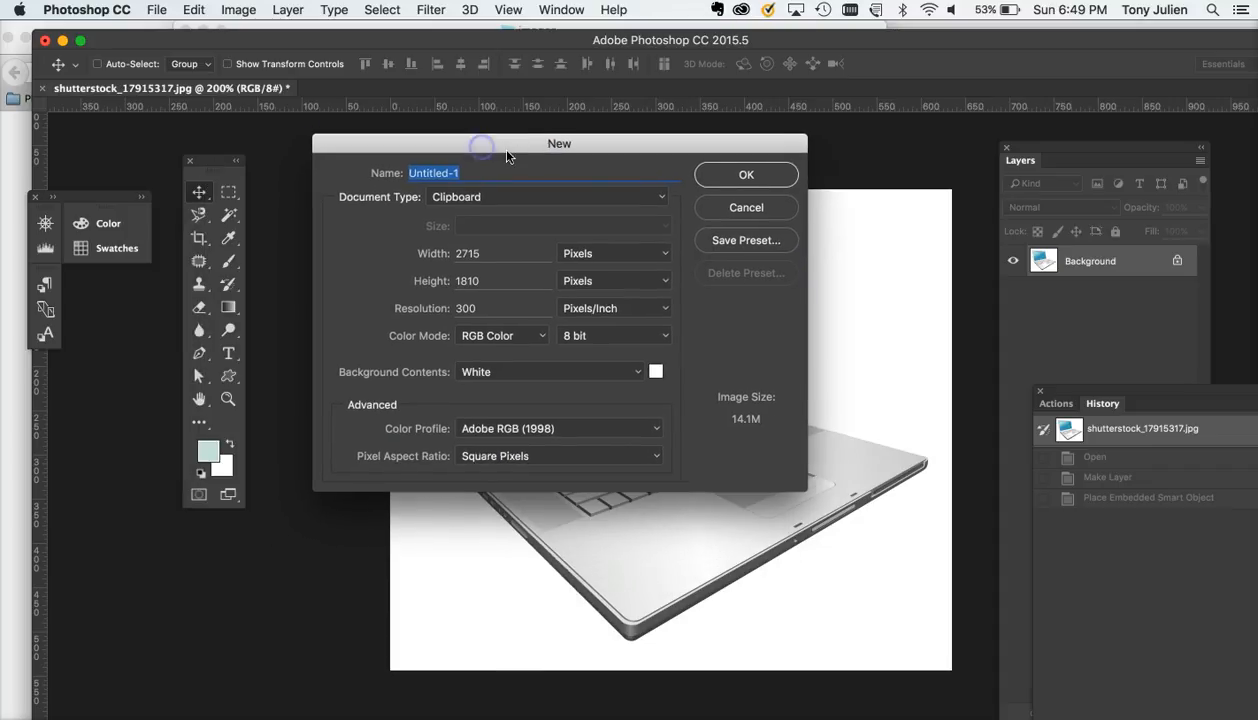
{"action": "left_click", "coordinate": [665, 254]}
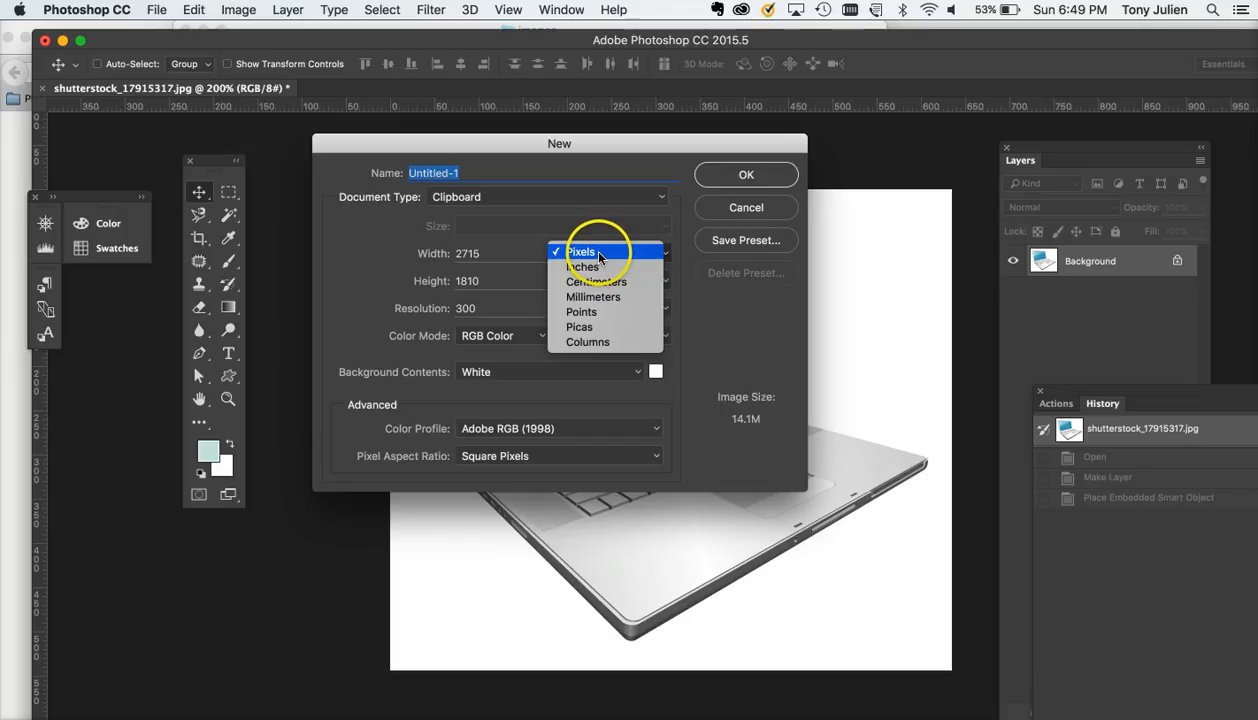
{"action": "left_click", "coordinate": [709, 296]}
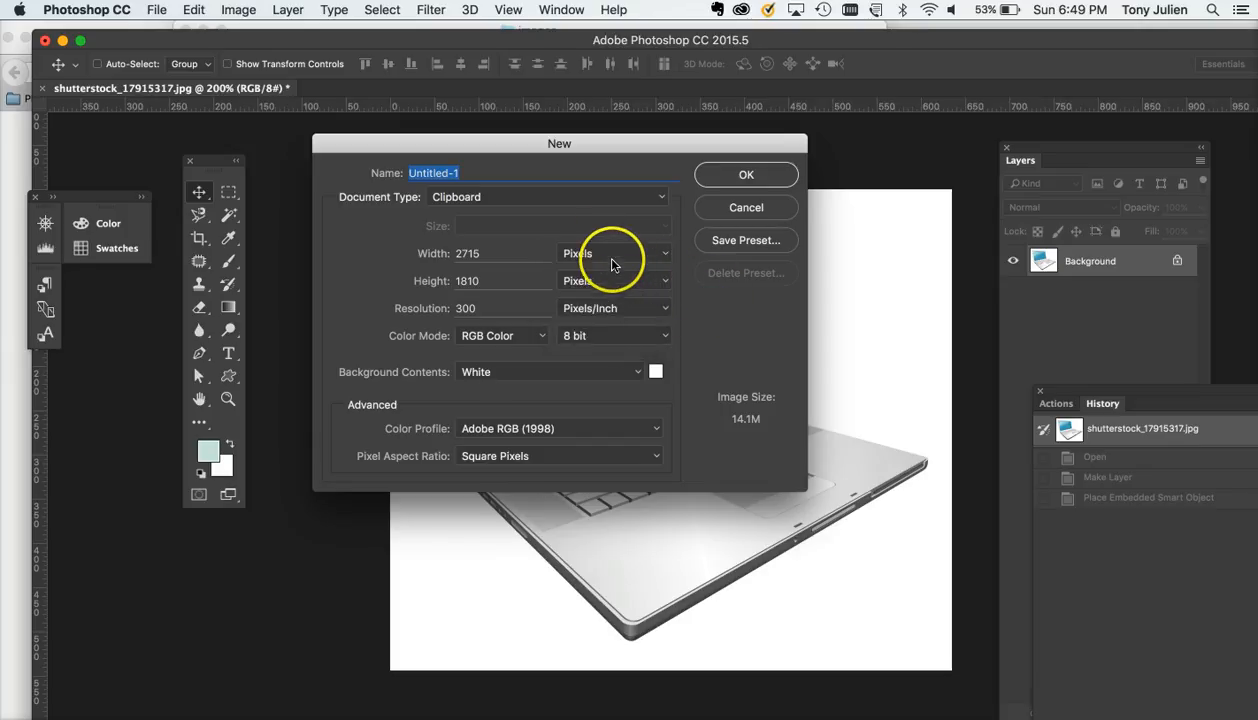
{"action": "double_click", "coordinate": [487, 256]}
{"action": "left_click", "coordinate": [660, 265]}
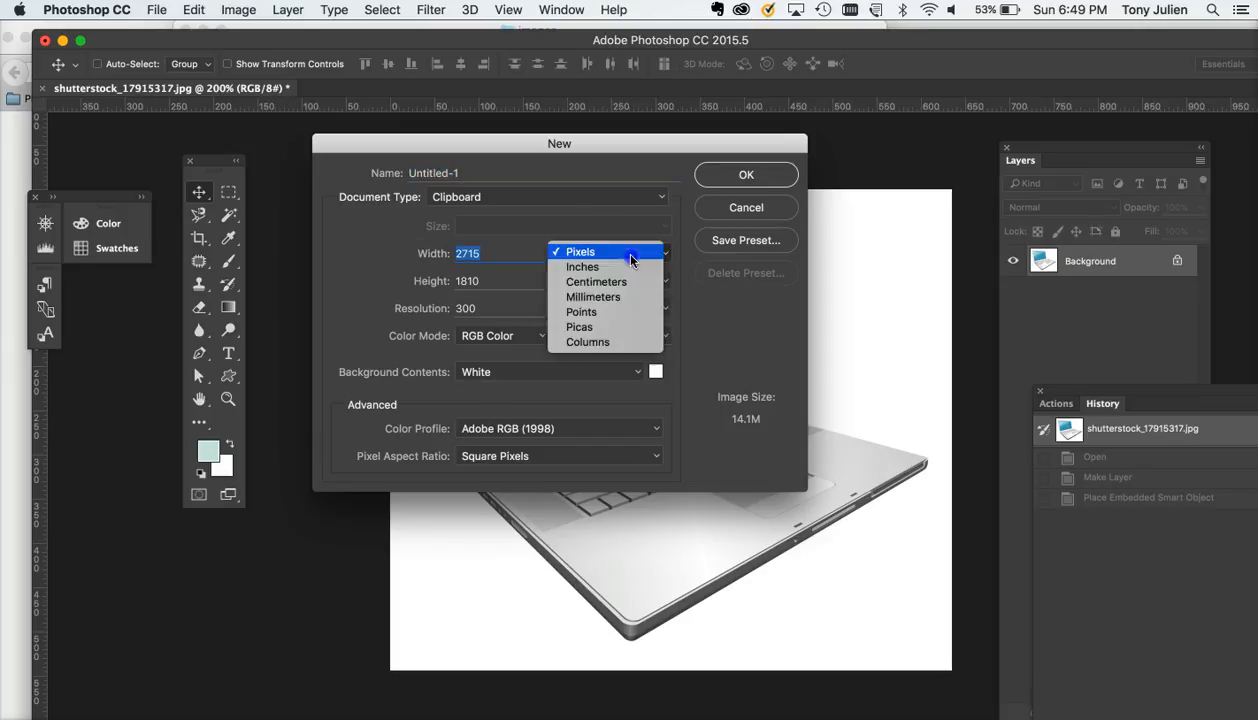
{"action": "left_click", "coordinate": [613, 267]}
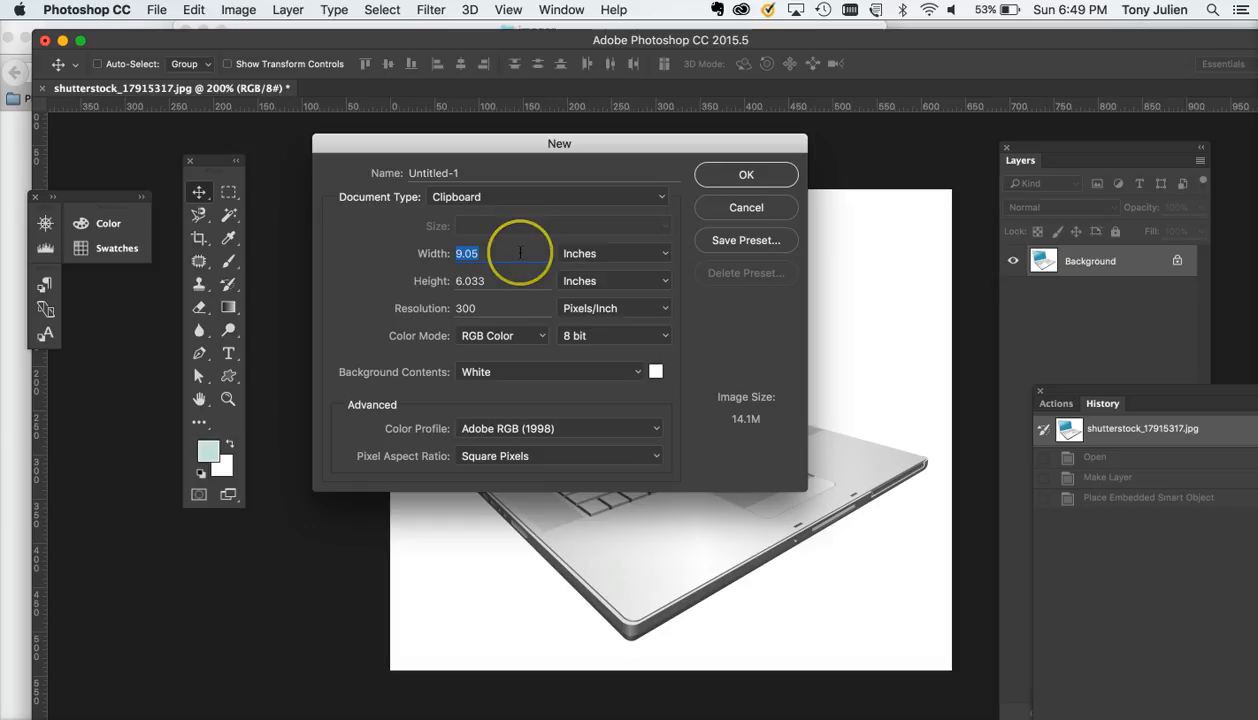
- Set the new document's width to 8.5 inches and its height to 11 inches
{"action": "type", "text": "8.5"}
{"action": "double_click", "coordinate": [510, 282]}
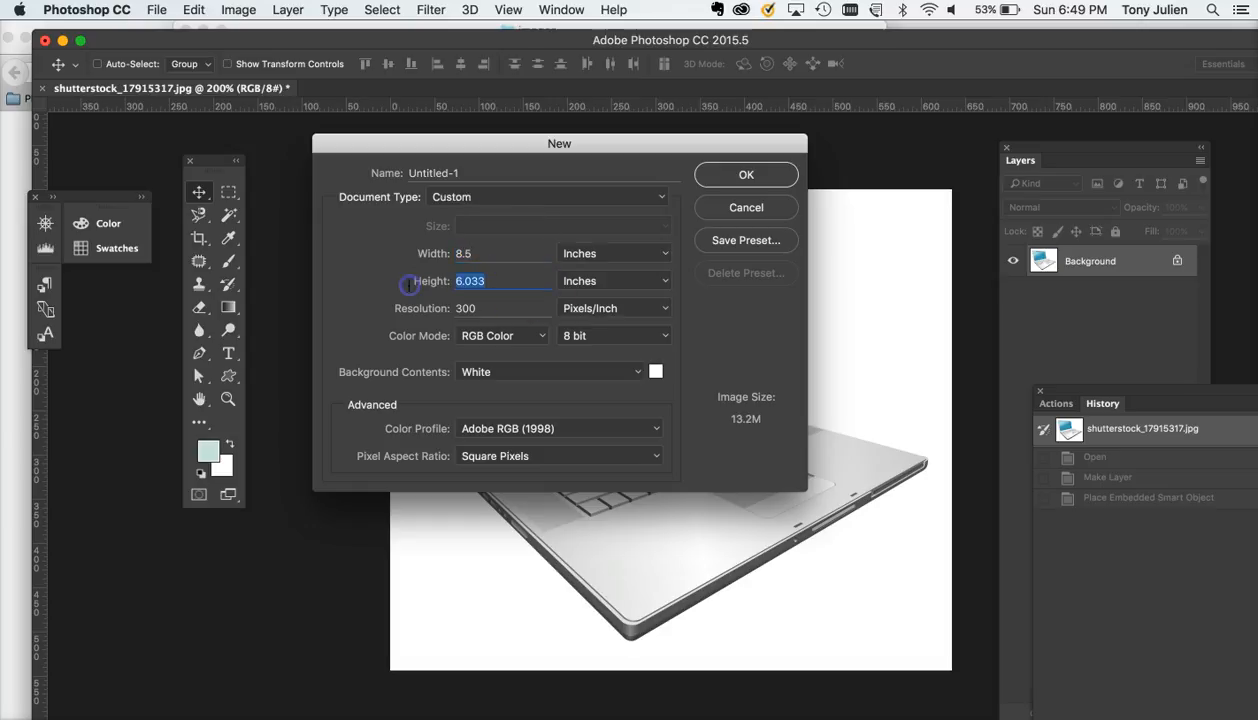
{"action": "type", "text": "11"}
- Create the document with a resolution of 300 pixels/inch, RGB Color mode and White background contents
{"action": "double_click", "coordinate": [455, 308]}
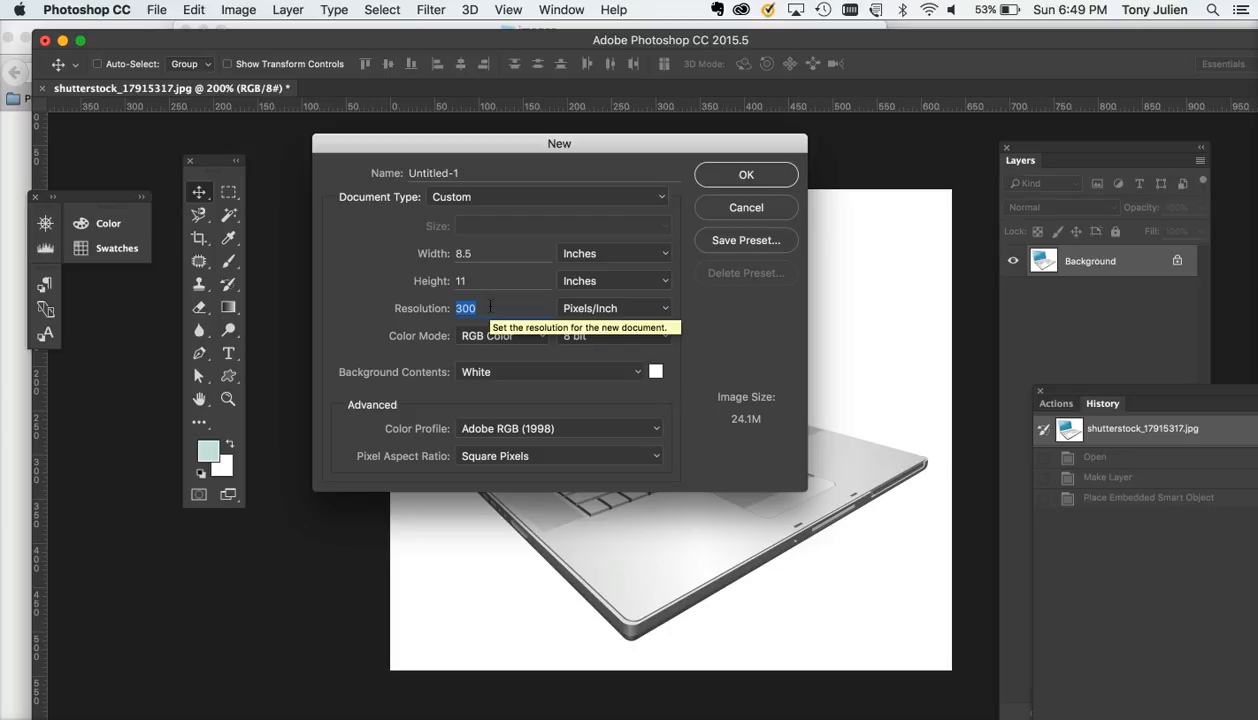
{"action": "left_click", "coordinate": [526, 336]}
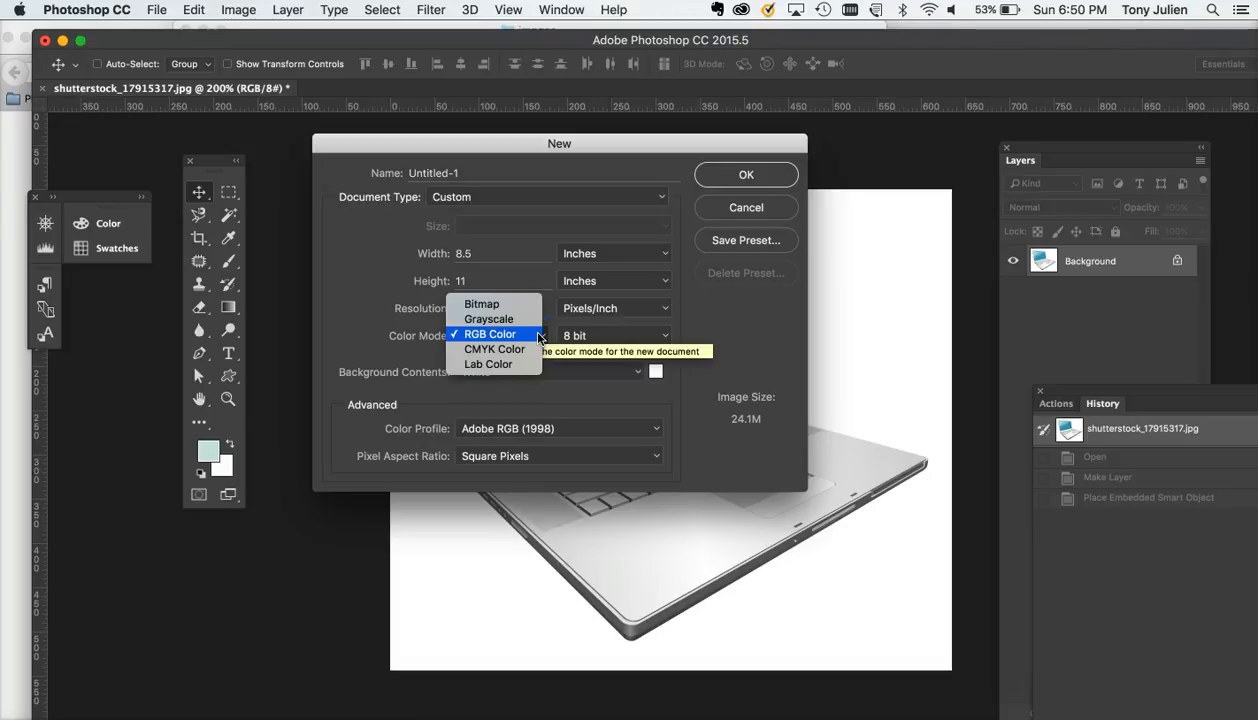
{"action": "left_click", "coordinate": [538, 336]}
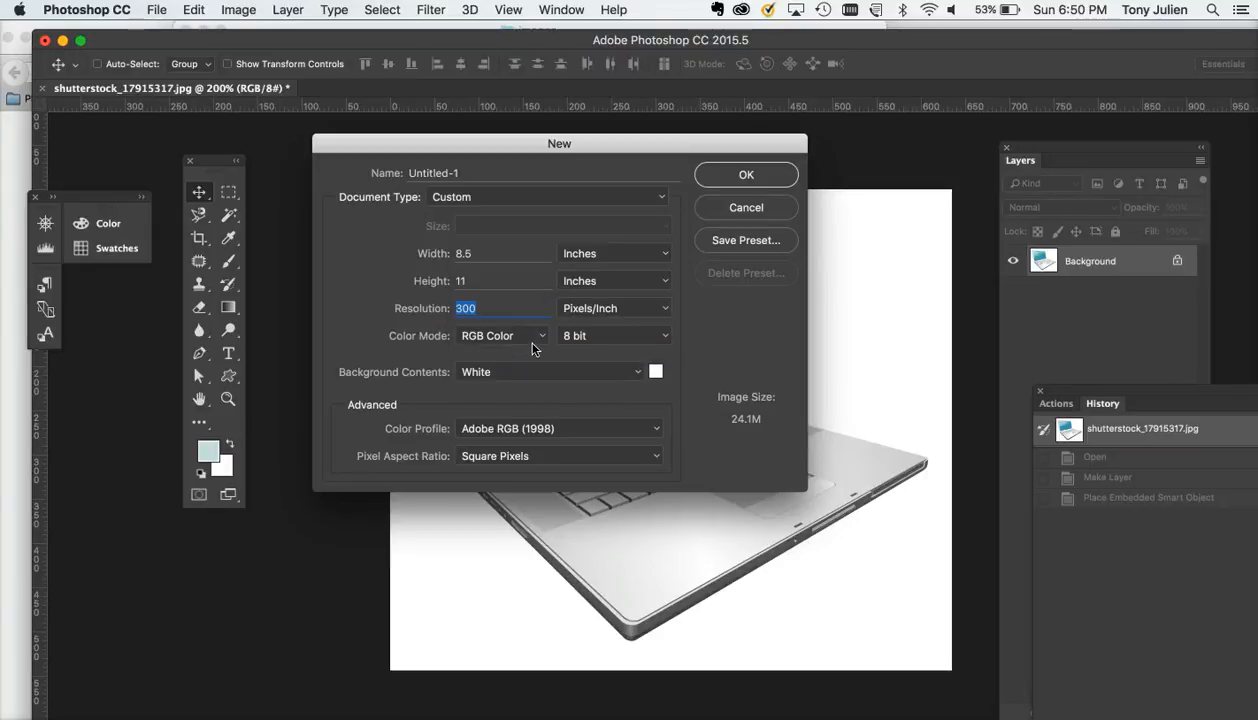
{"action": "left_click", "coordinate": [636, 372]}
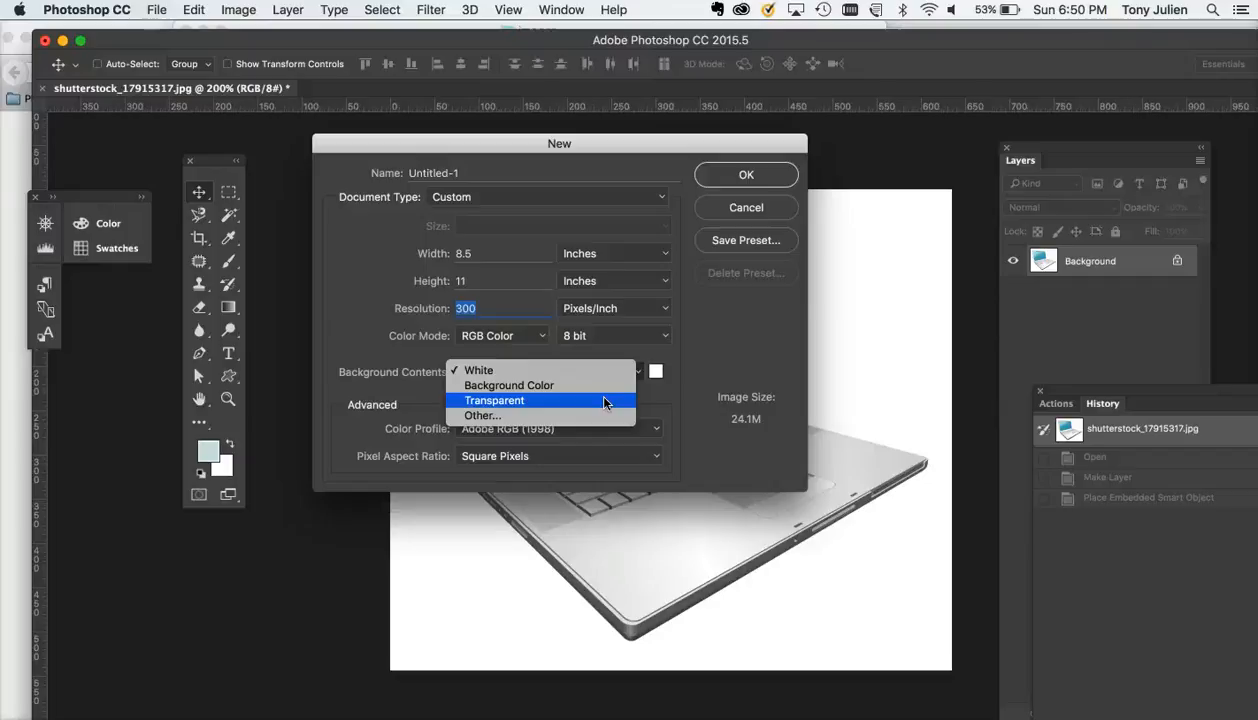
{"action": "left_click", "coordinate": [728, 158]}
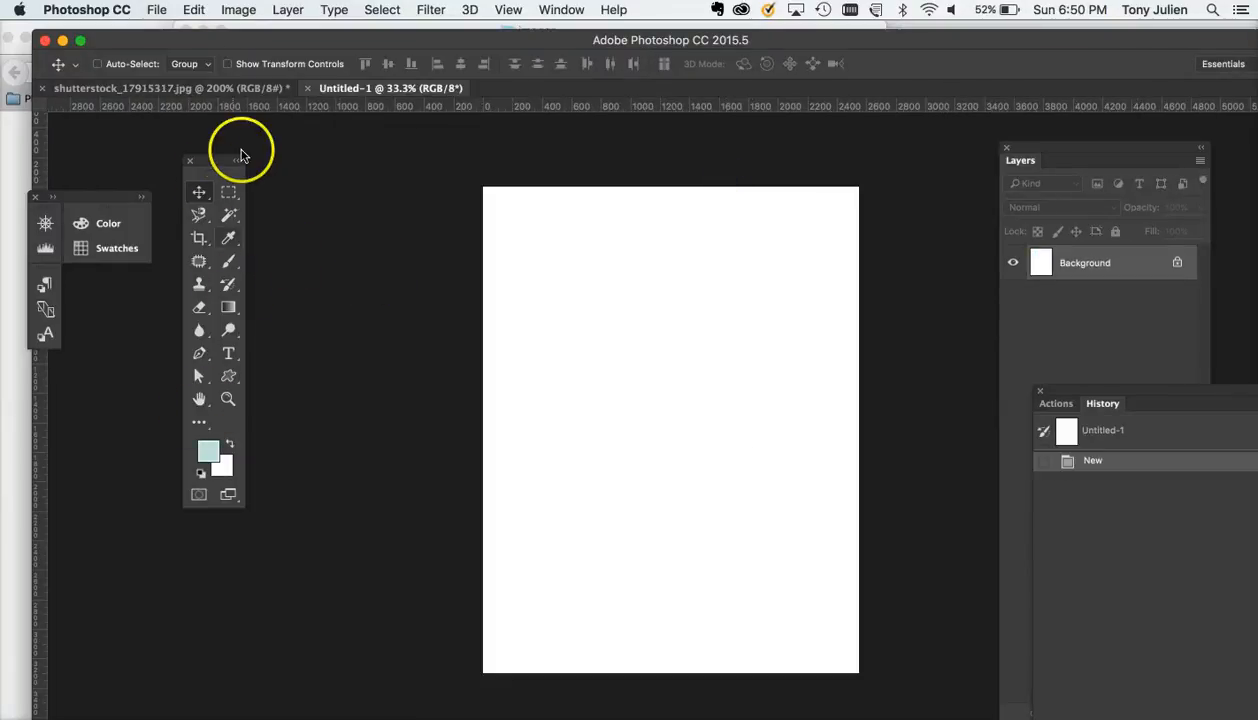
- Move the Layers panel inward so it sits beside the blank page
{"action": "left_click", "coordinate": [561, 10]}
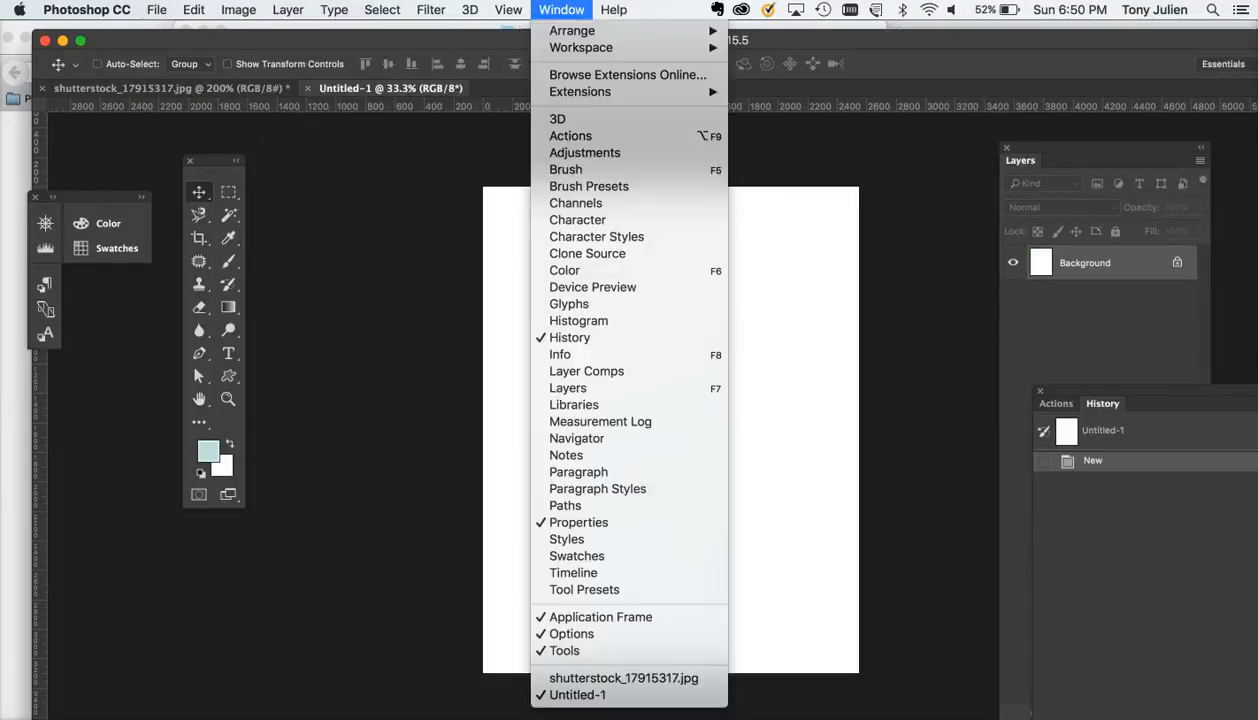
{"action": "mouse_move", "coordinate": [571, 51]}
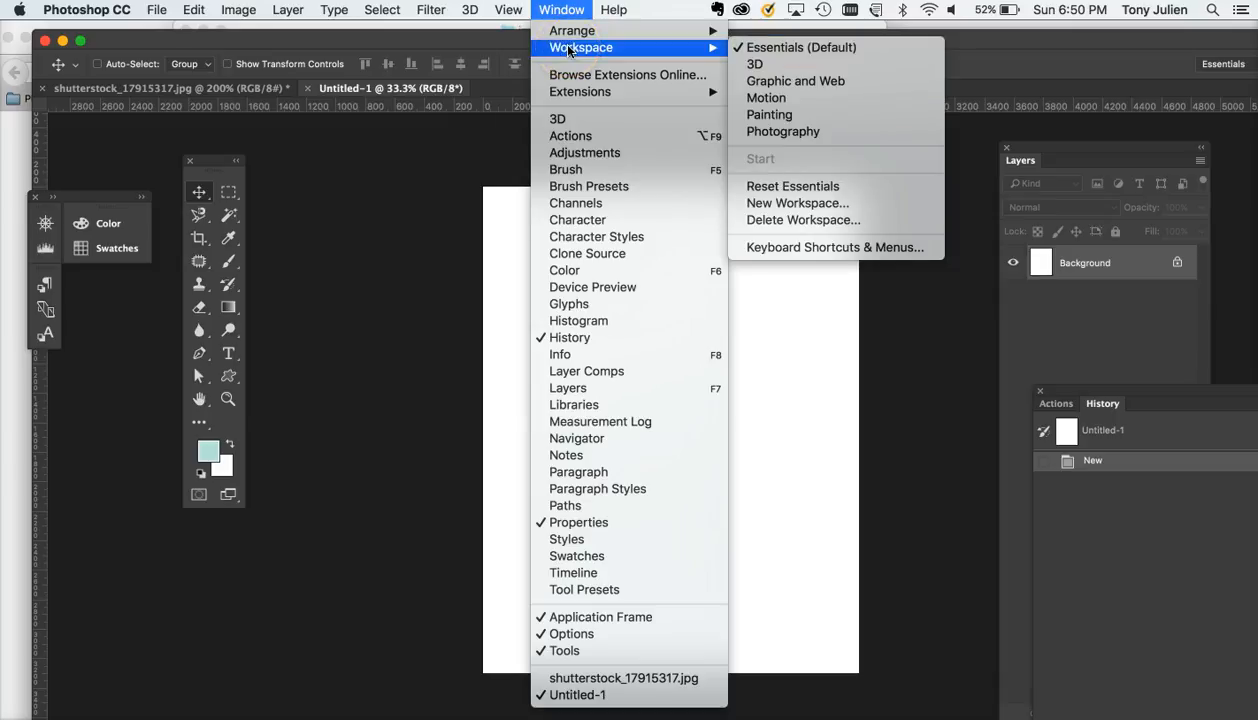
{"action": "left_click", "coordinate": [1062, 349]}
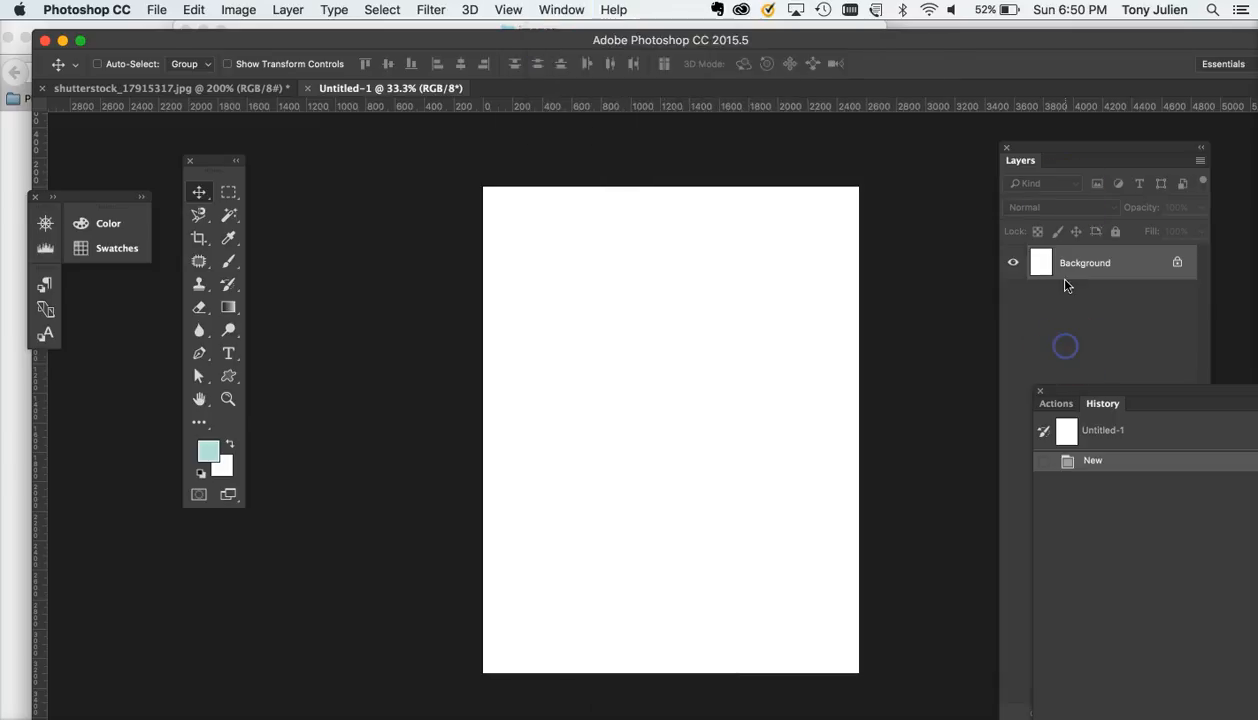
{"action": "left_click_drag", "start_coordinate": [1062, 153], "coordinate": [949, 143]}
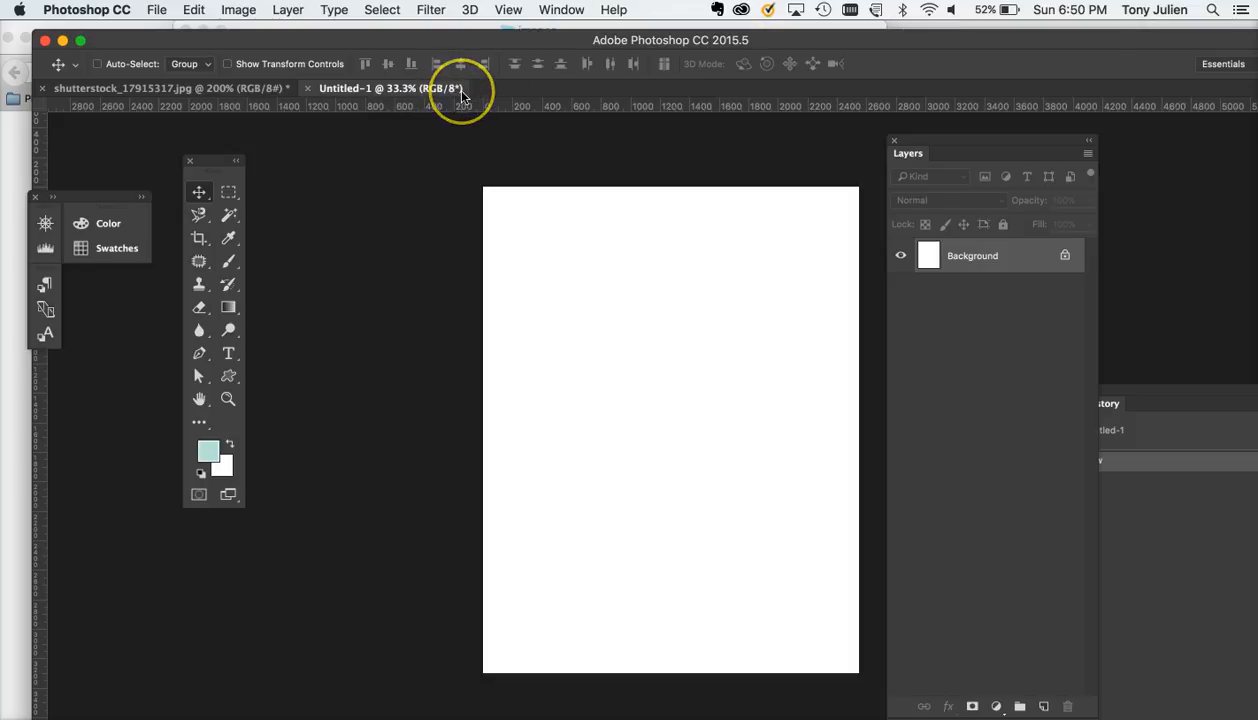
- Start saving the new document under a new name in the FALL2016 folder inside CMST325 - Image Editing
{"action": "left_click", "coordinate": [157, 9]}
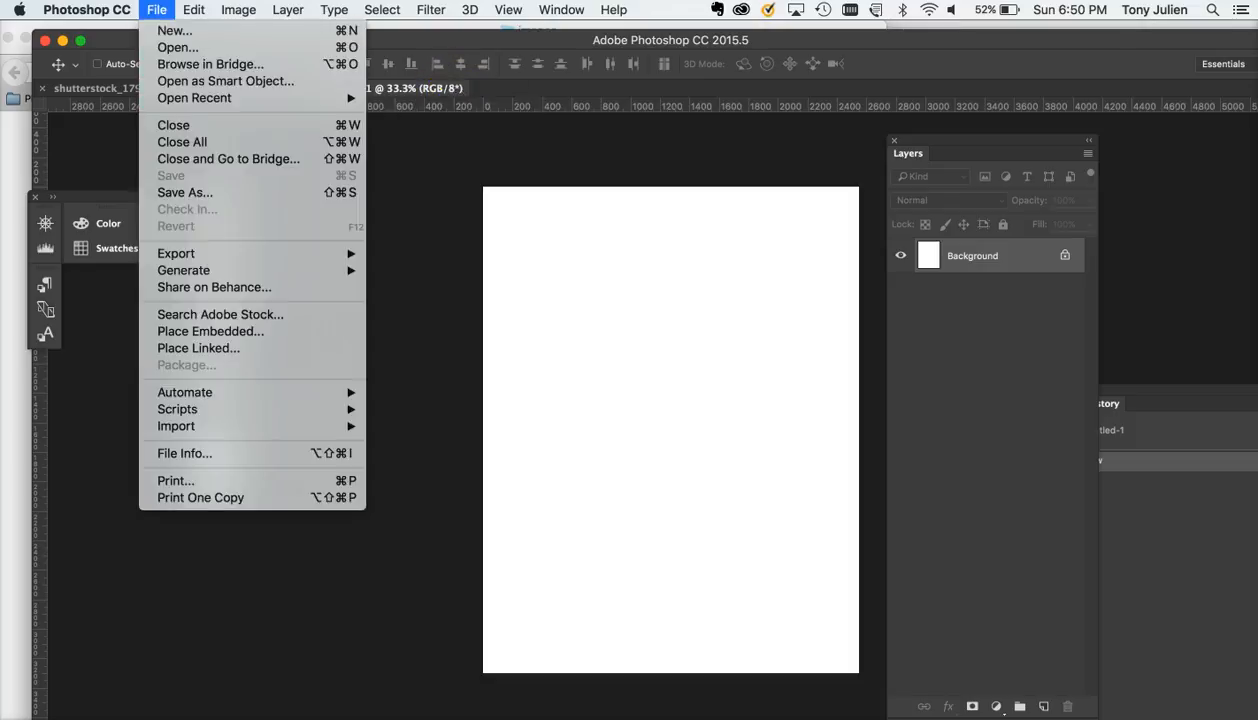
{"action": "left_click", "coordinate": [182, 191]}
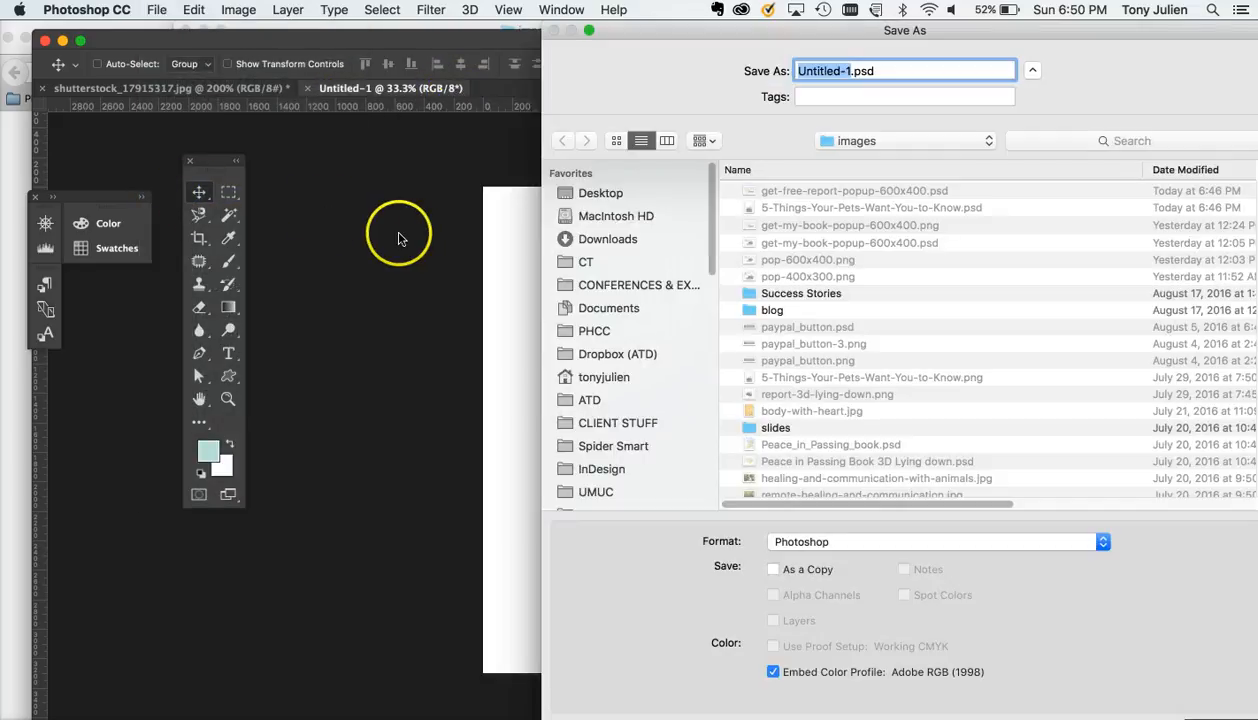
{"action": "left_click", "coordinate": [852, 148]}
{"action": "left_click", "coordinate": [645, 354]}
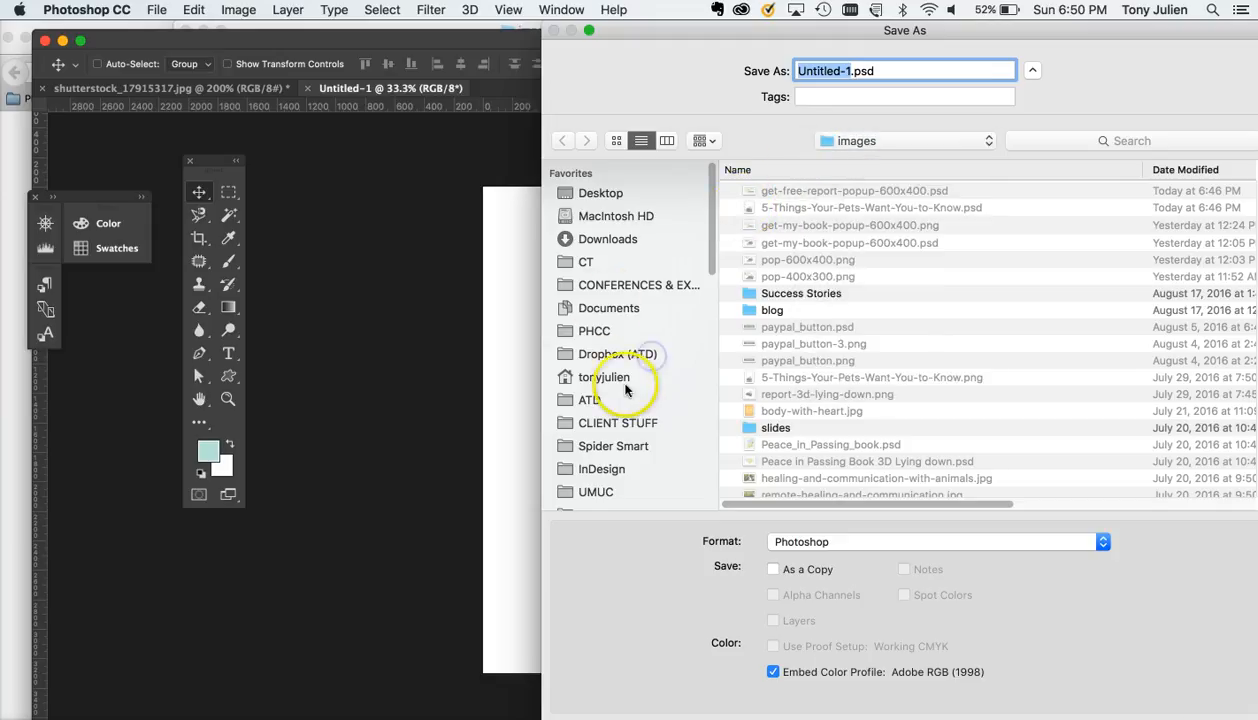
{"action": "left_click", "coordinate": [597, 493]}
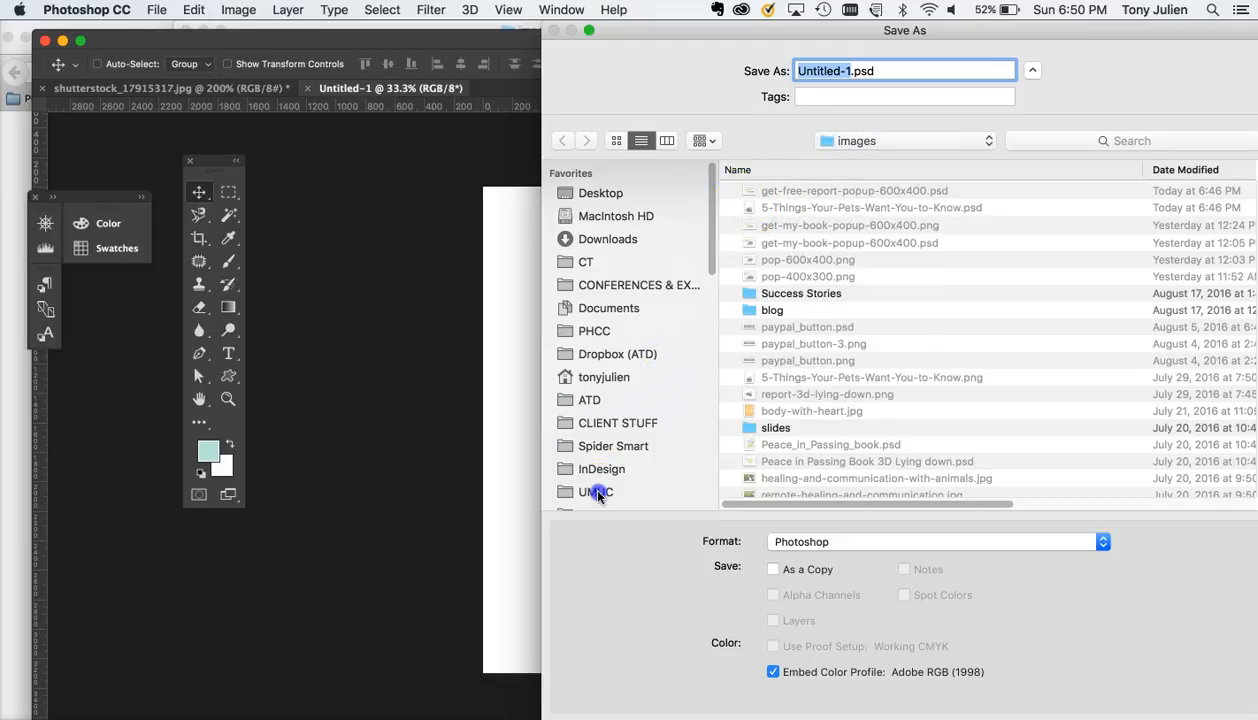
{"action": "double_click", "coordinate": [775, 191]}
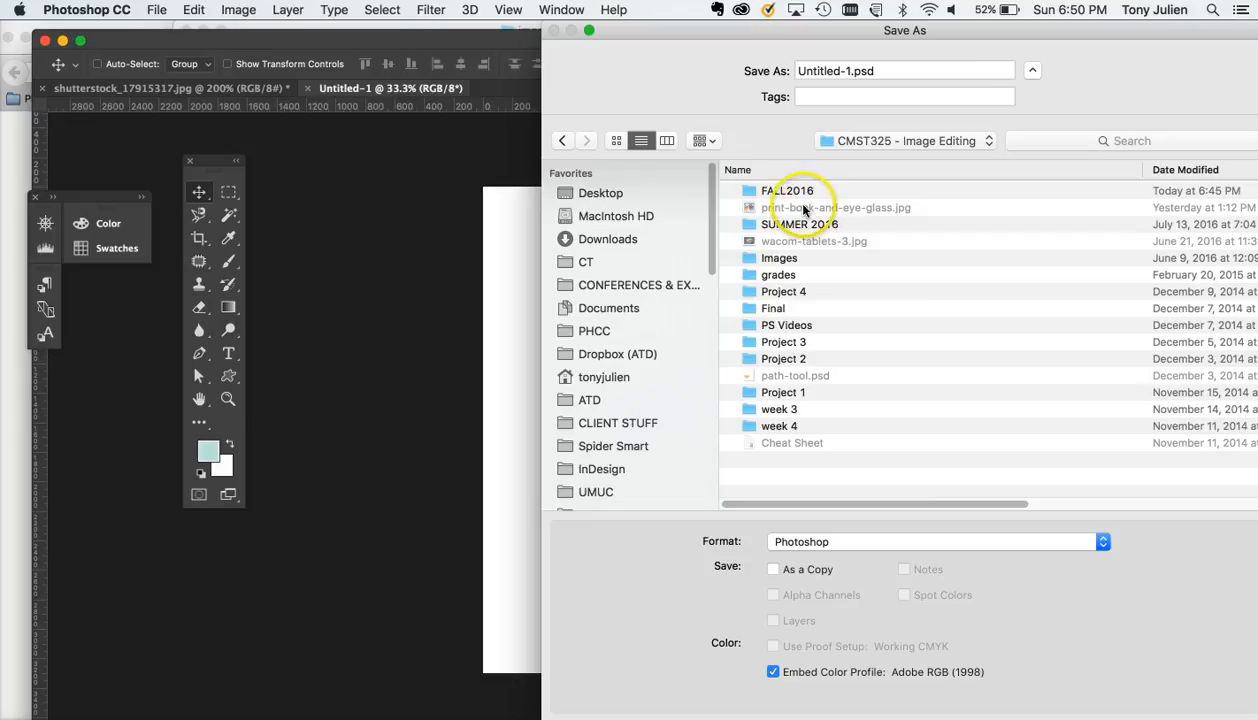
{"action": "double_click", "coordinate": [786, 191]}
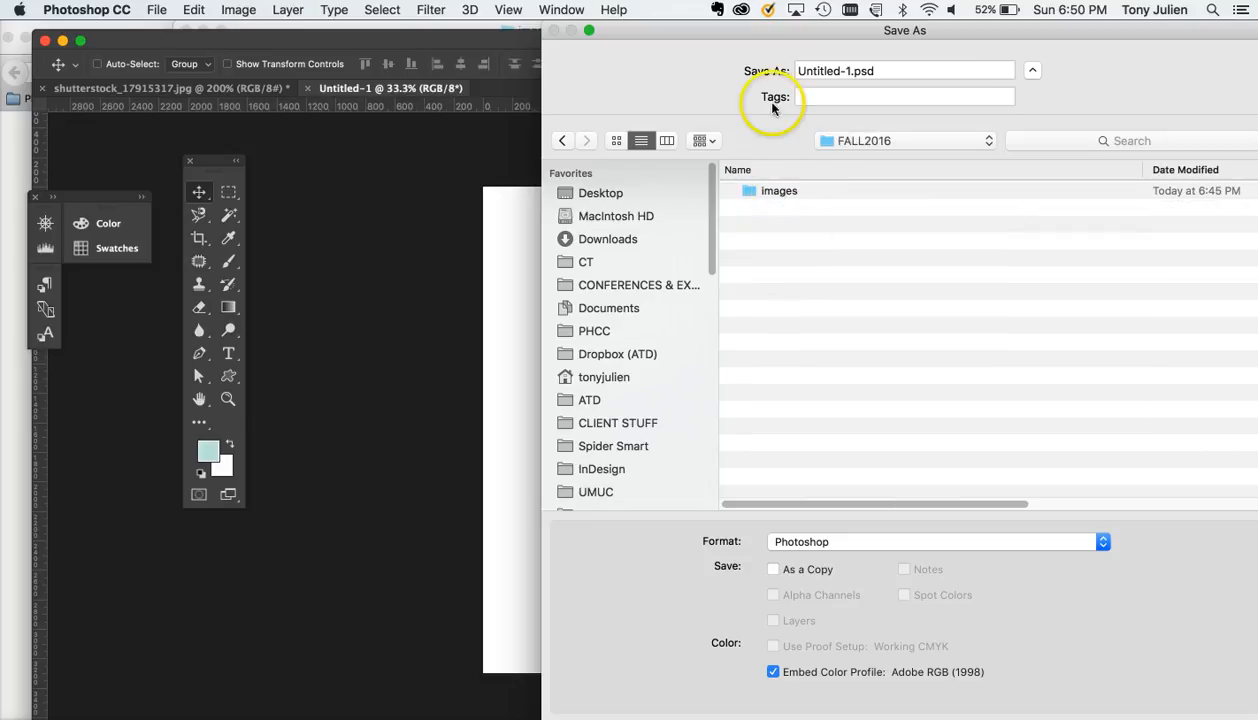
{"action": "left_click_drag", "start_coordinate": [727, 29], "coordinate": [501, 39]}
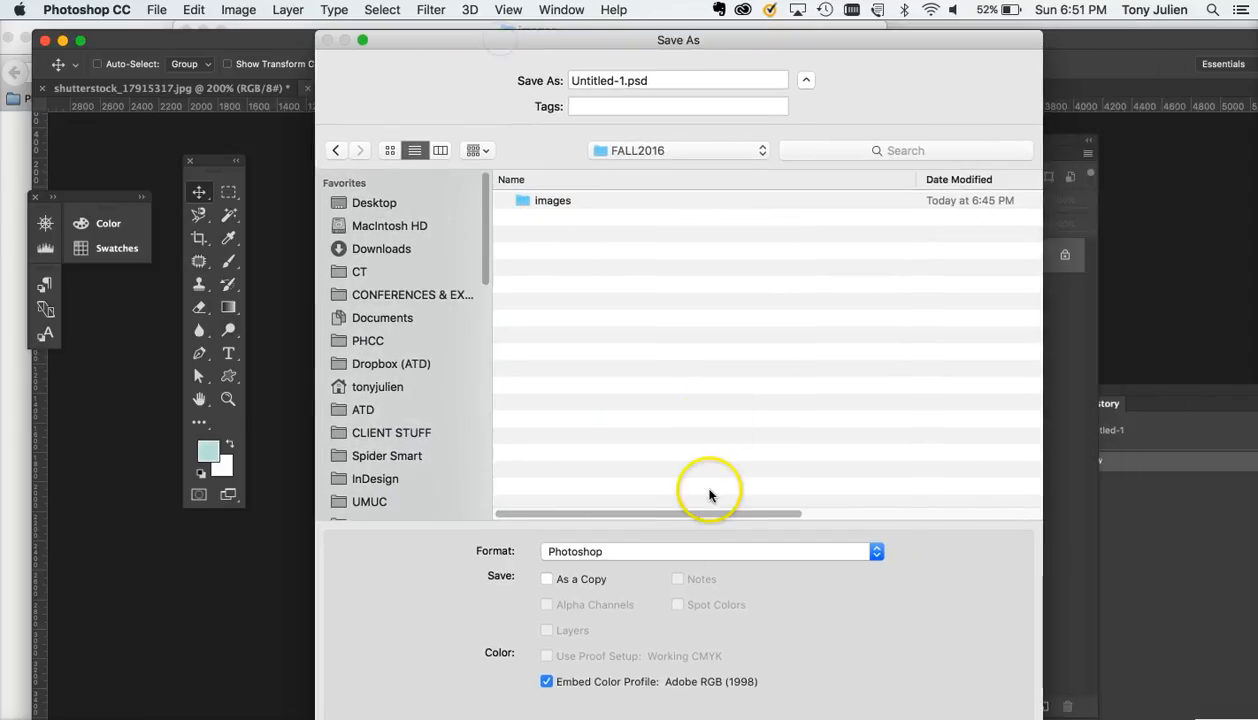
- Name the file week1.psd and save it in the Photoshop format
{"action": "left_click", "coordinate": [665, 551]}
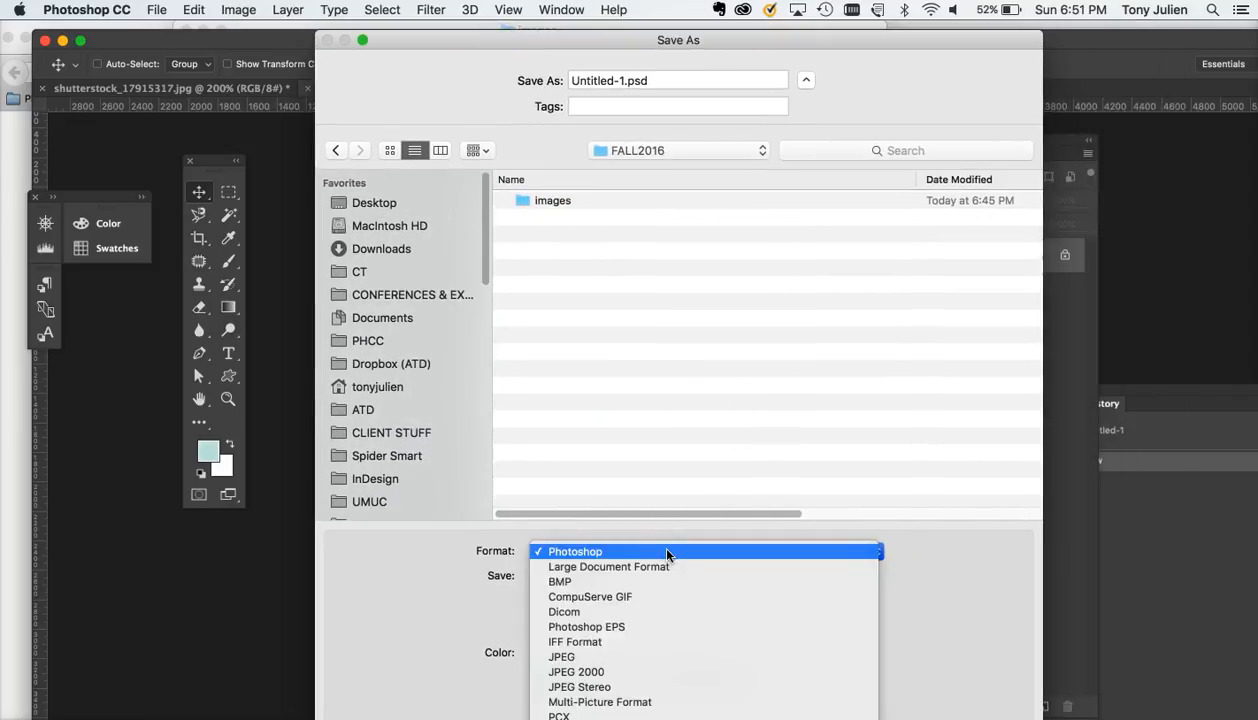
{"action": "left_click", "coordinate": [630, 81]}
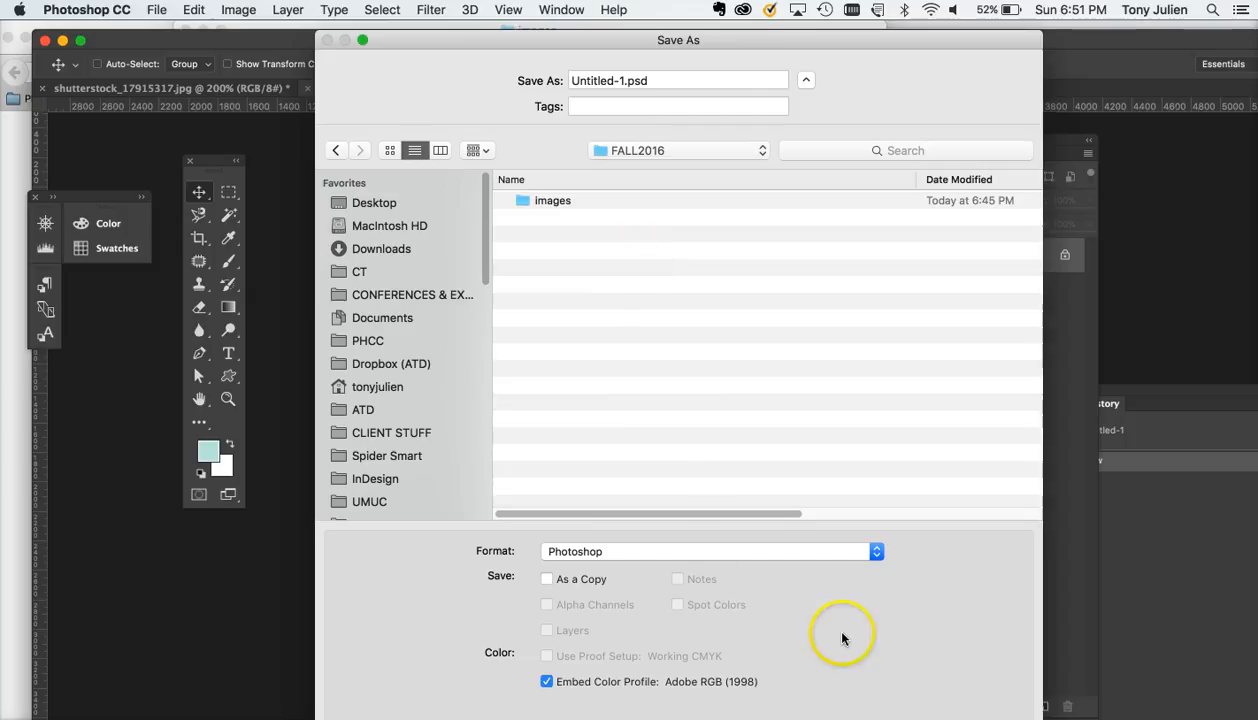
{"action": "left_click", "coordinate": [680, 552]}
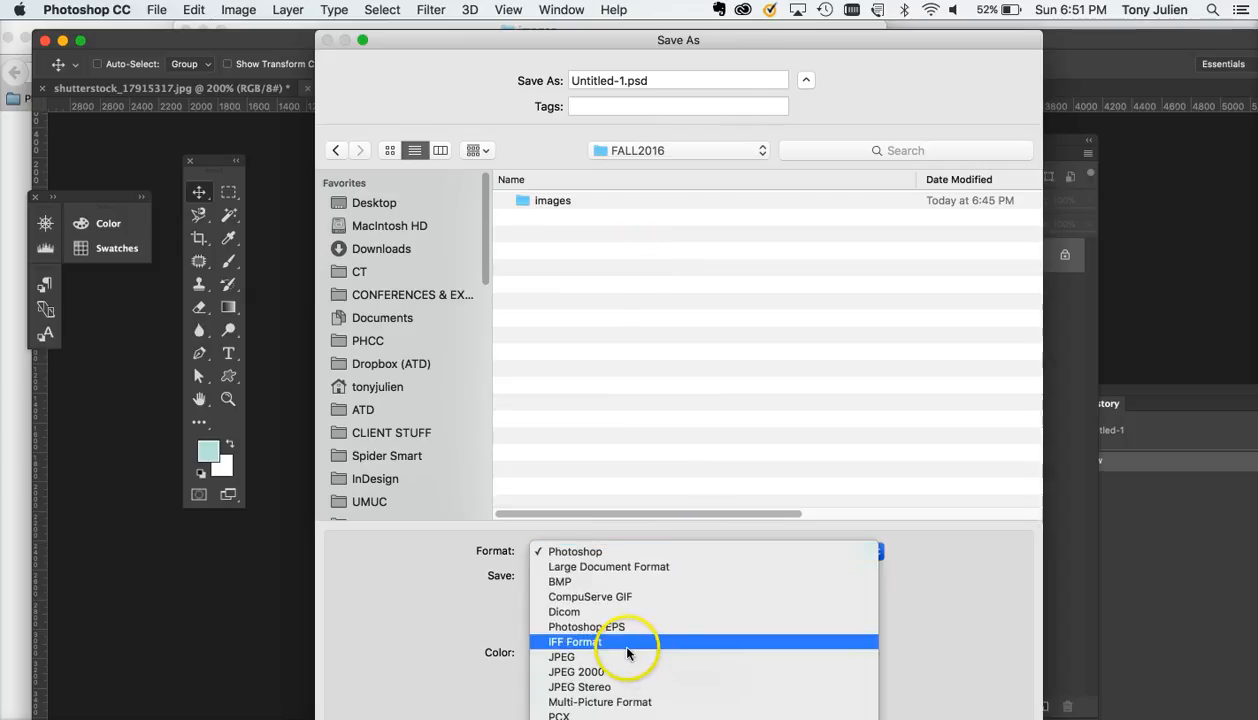
{"action": "scroll", "coordinate": [626, 681], "scroll_direction": "down", "scroll_amount": 3}
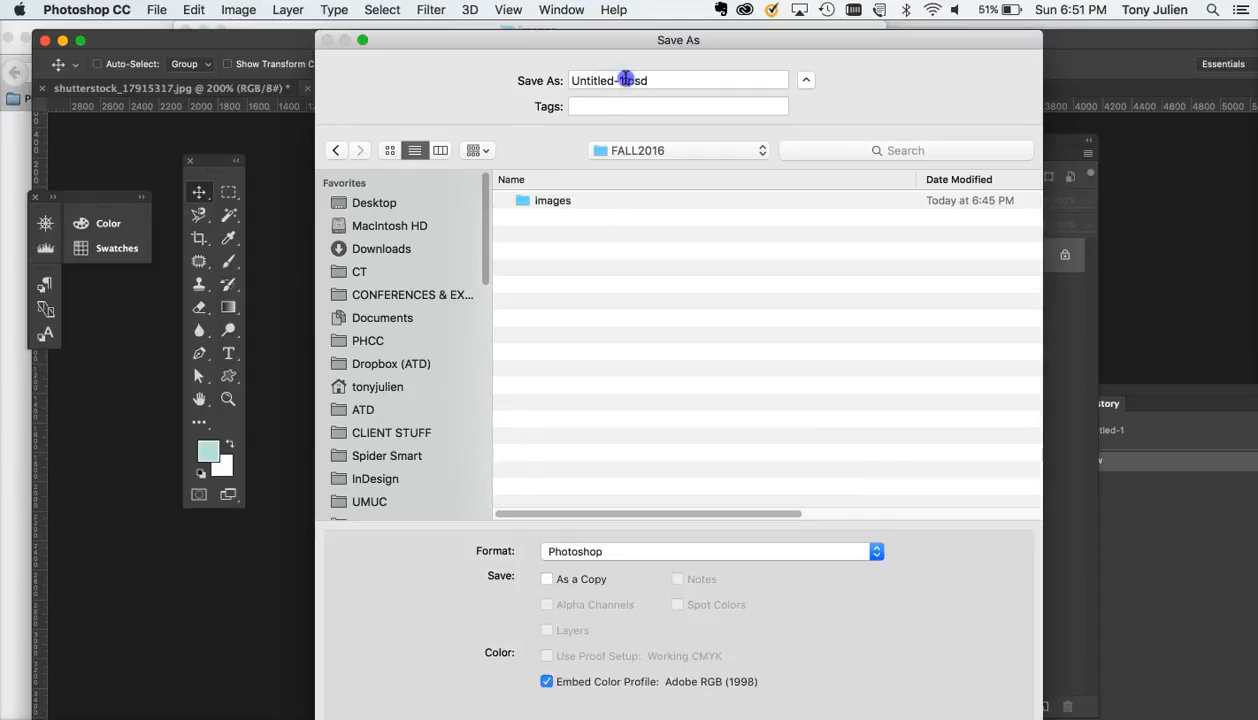
{"action": "left_click_drag", "start_coordinate": [626, 79], "coordinate": [555, 77]}
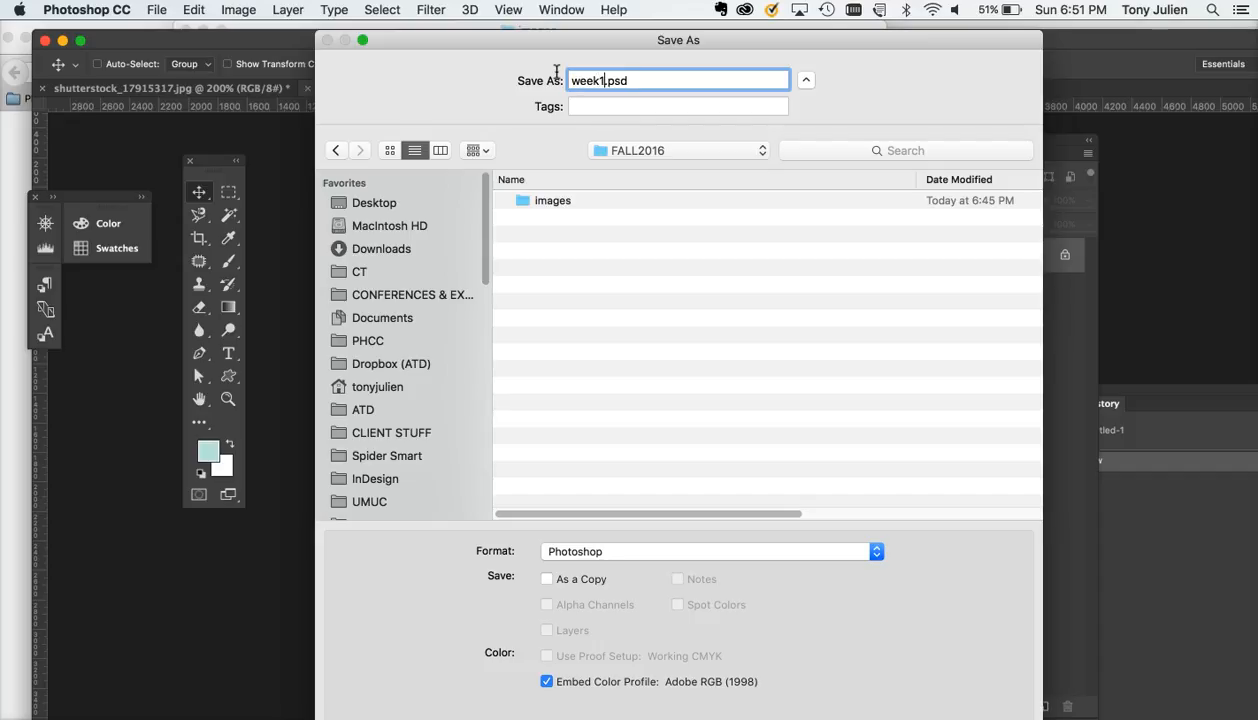
{"action": "key", "text": "Return"}
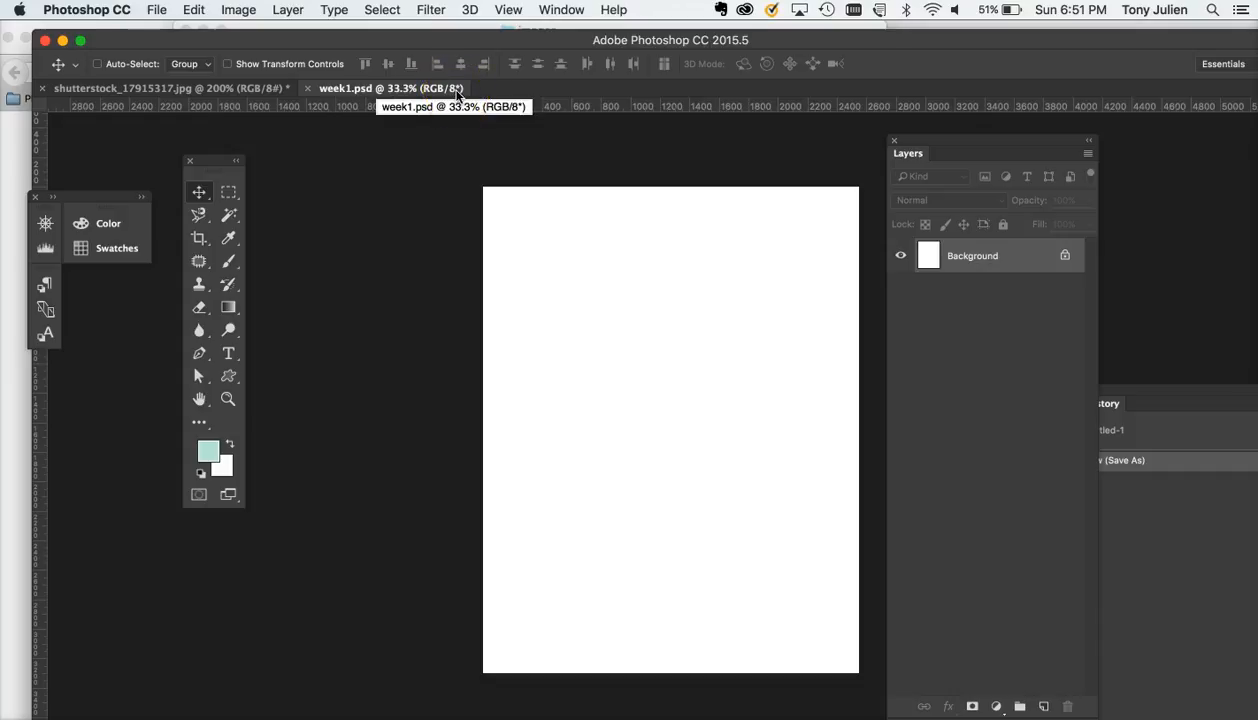
- Switch to the laptop image shutterstock_17915317.jpg and magnify it to 800% to examine its detail
{"action": "left_click", "coordinate": [355, 193]}
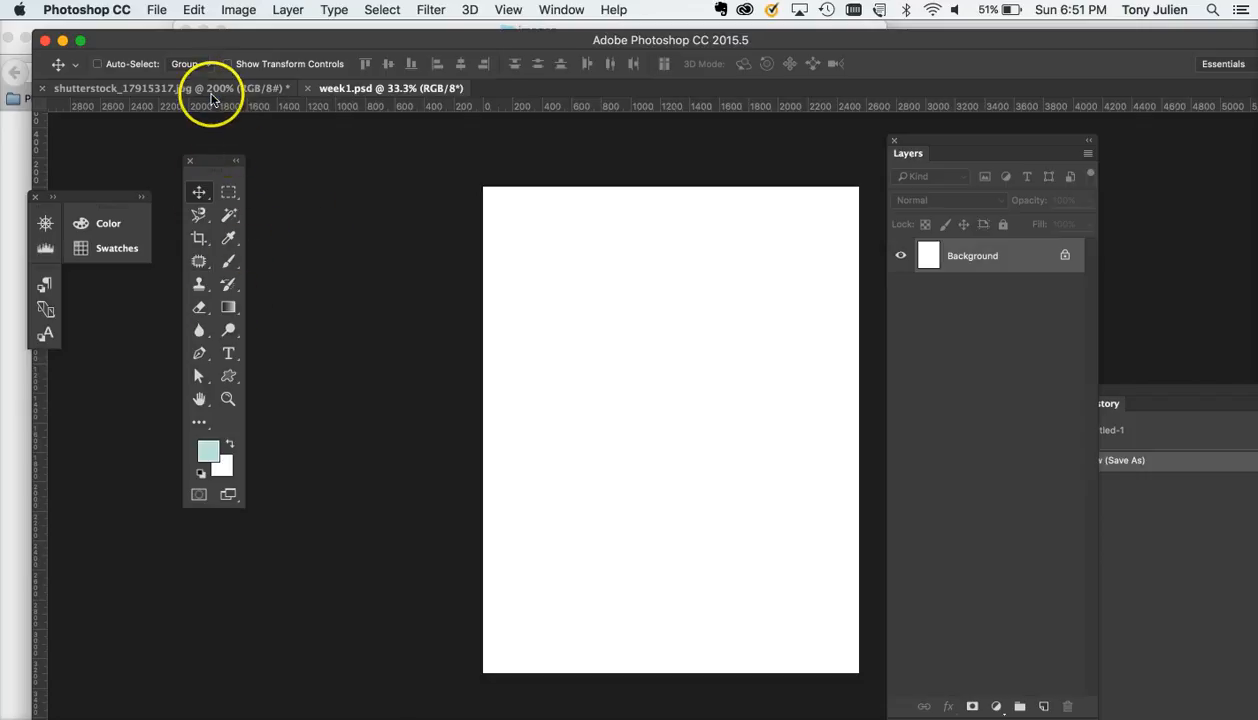
{"action": "left_click", "coordinate": [211, 90]}
{"action": "key", "text": "super+equal"}
{"action": "key", "text": "super+equal"}
{"action": "key", "text": "super+equal"}
{"action": "key", "text": "super+equal"}
{"action": "key", "text": "super+equal"}
{"action": "key", "text": "super+equal"}
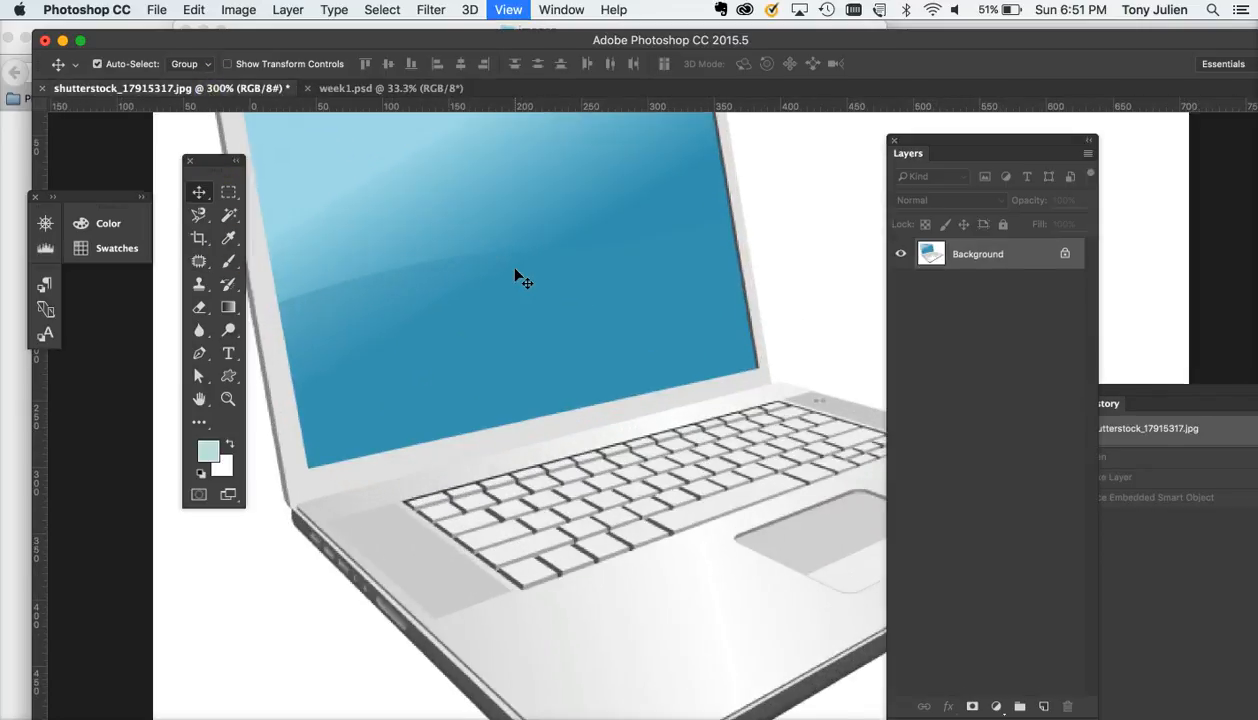
- Examine the individual pixels along the laptop screen's right edge at 3200%, and fit the whole image in view again
{"action": "scroll", "coordinate": [729, 366], "scroll_direction": "right", "scroll_amount": 5}
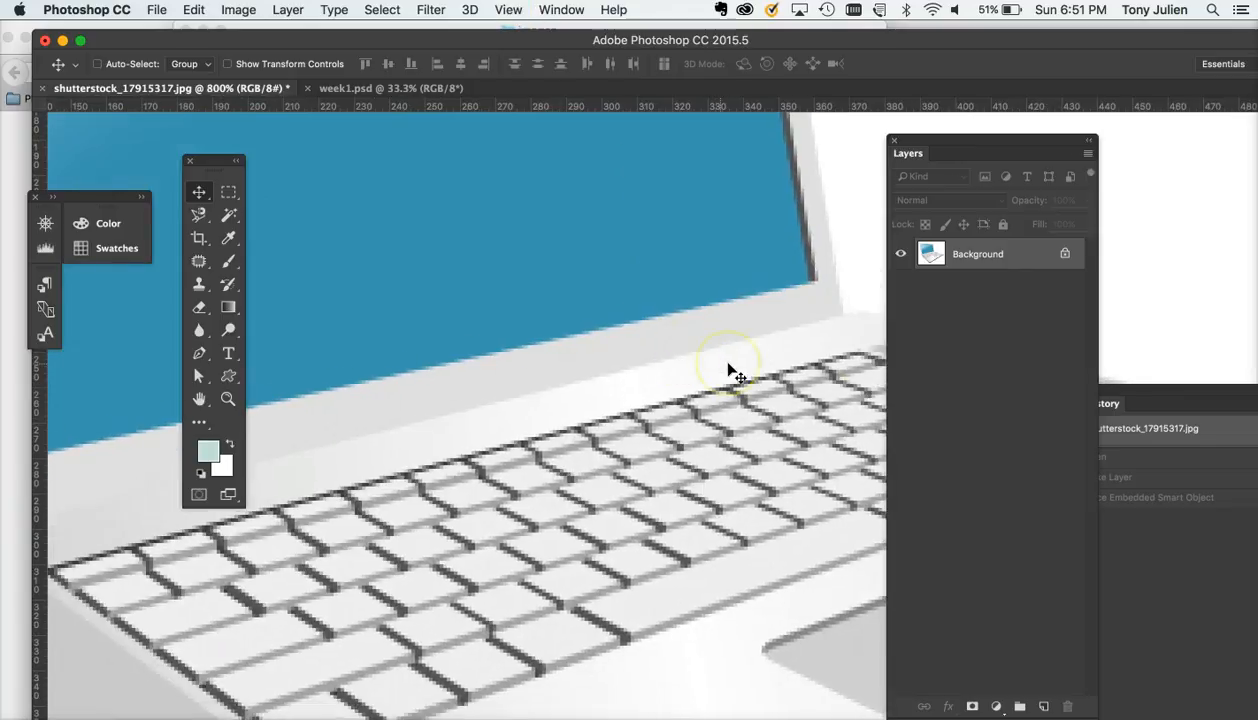
{"action": "scroll", "coordinate": [728, 366], "scroll_direction": "up", "scroll_amount": 4}
{"action": "key", "text": "super+equal"}
{"action": "key", "text": "super+equal"}
{"action": "key", "text": "super+equal"}
{"action": "key", "text": "super+equal"}
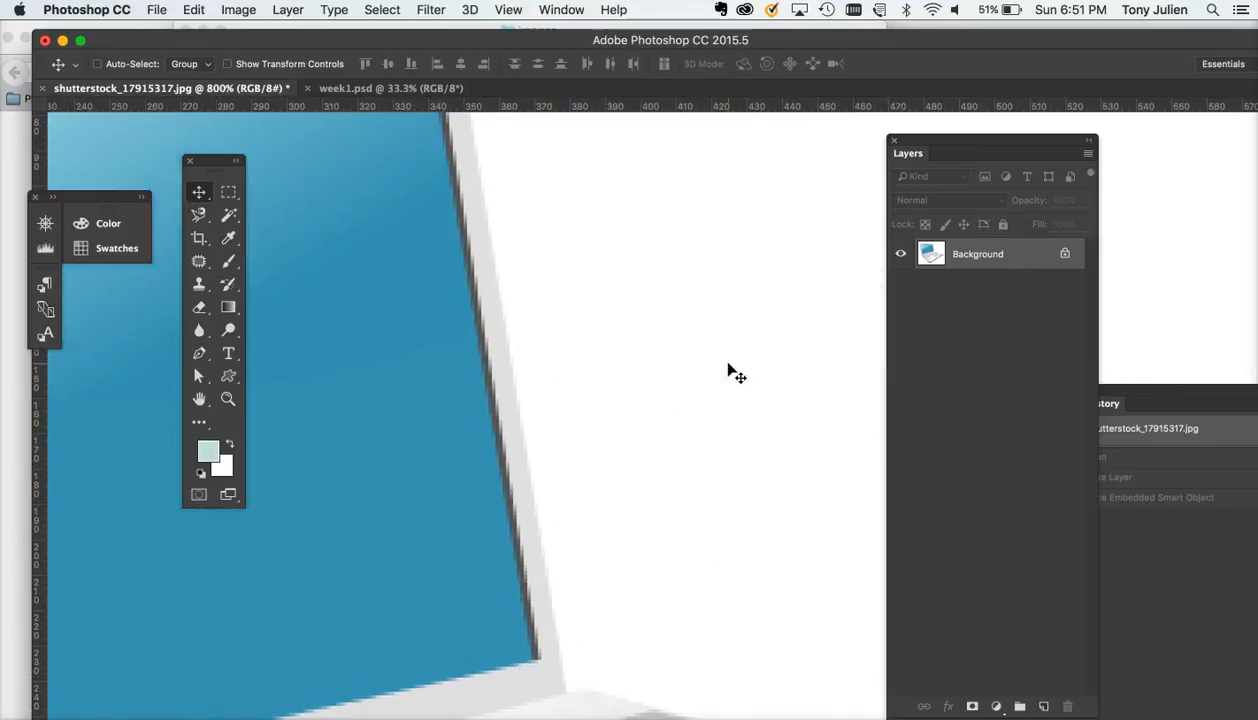
{"action": "left_click", "coordinate": [305, 500]}
{"action": "scroll", "coordinate": [304, 498], "scroll_direction": "left", "scroll_amount": 10}
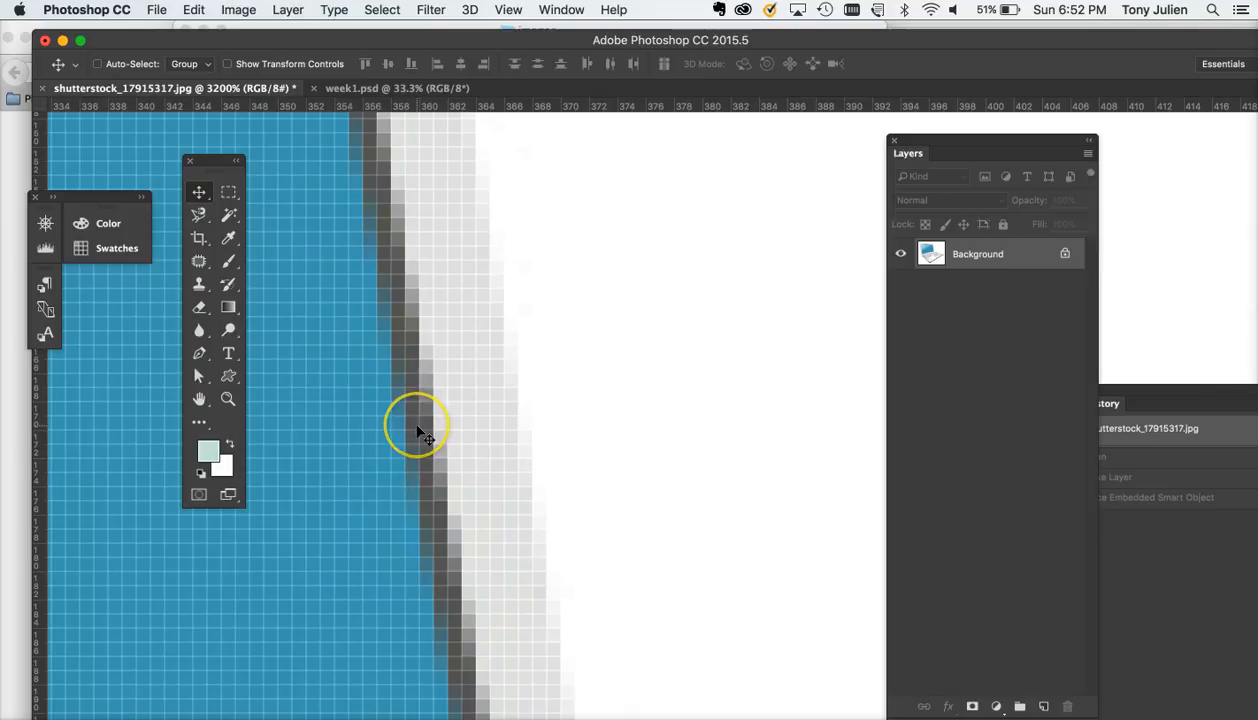
{"action": "key", "text": "super+0"}
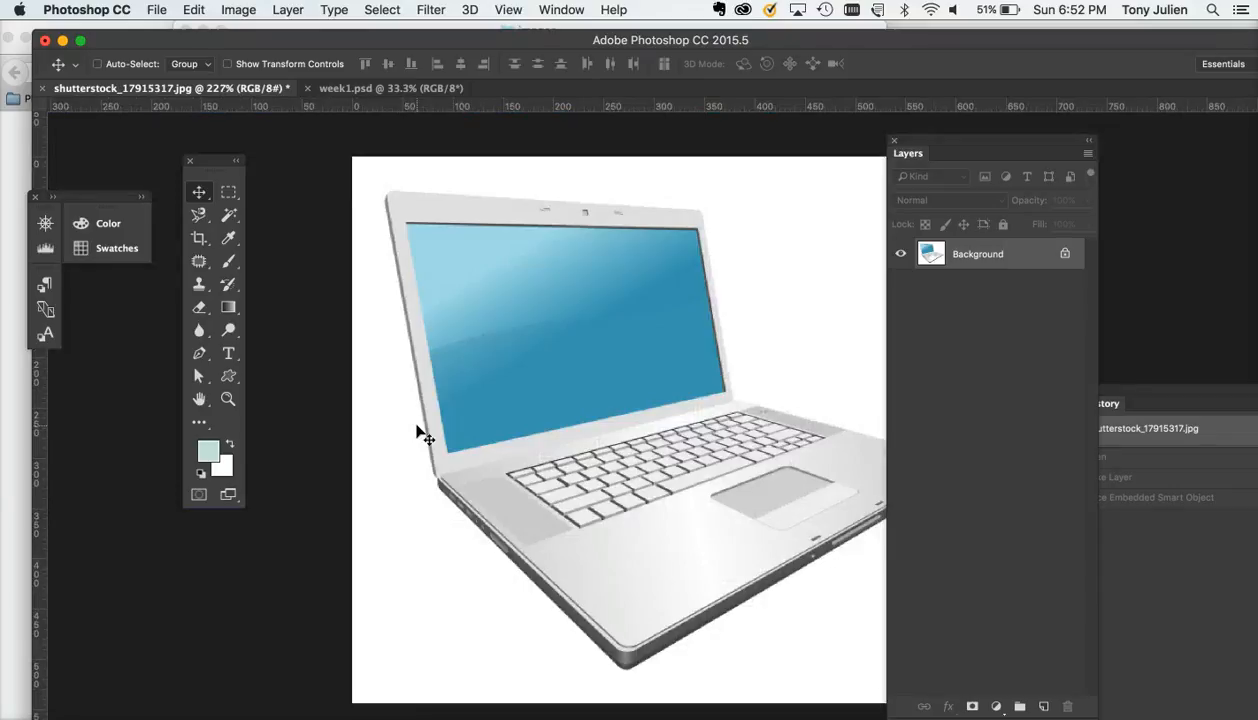
- Examine the laptop image's keyboard and edges at 600%, and return the view to 100%
{"action": "key", "text": "super+plus"}
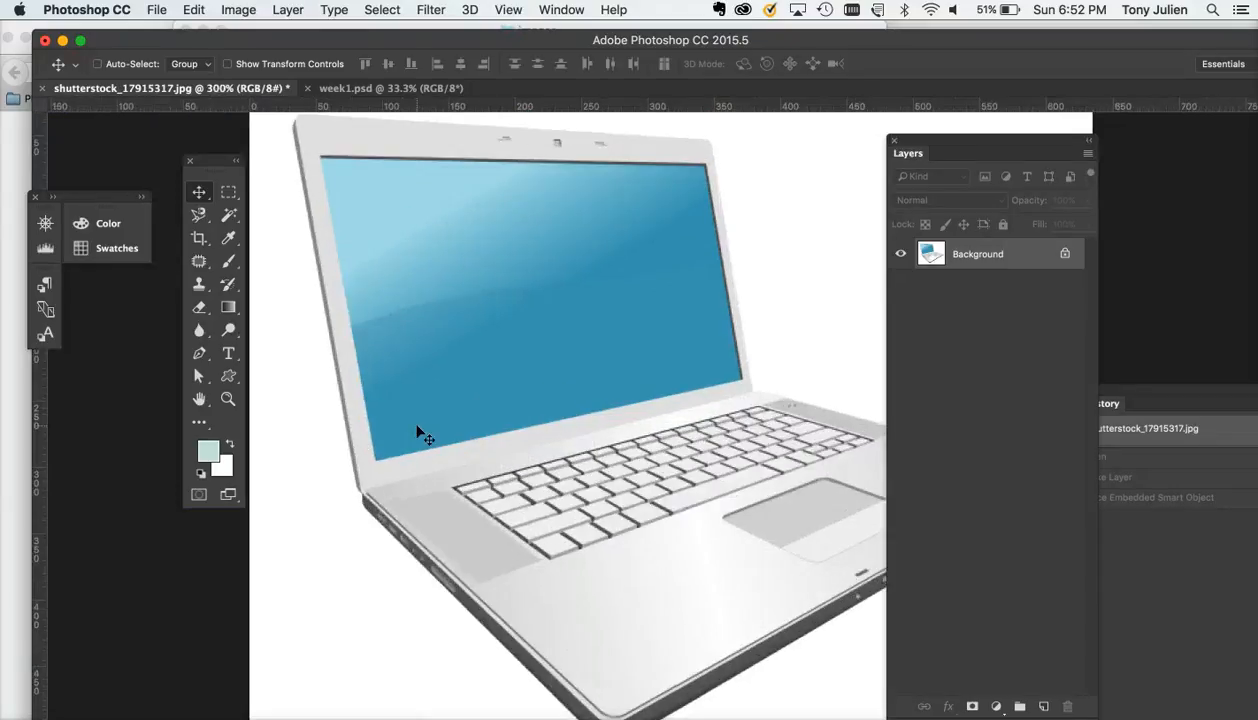
{"action": "key", "text": "super+plus"}
{"action": "key", "text": "super+plus"}
{"action": "key", "text": "super+plus"}
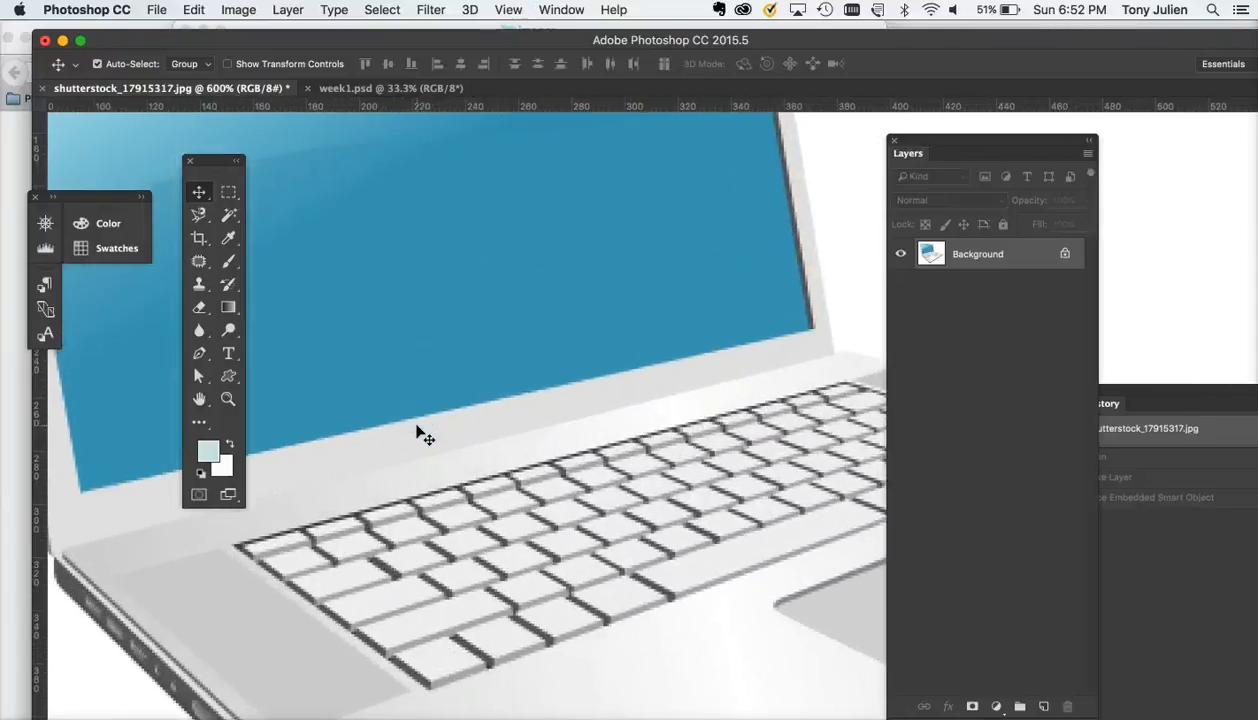
{"action": "key", "text": "super+minus"}
{"action": "key", "text": "super+minus"}
{"action": "key", "text": "super+minus"}
{"action": "key", "text": "super+minus"}
{"action": "key", "text": "super+minus"}
{"action": "key", "text": "super+minus"}
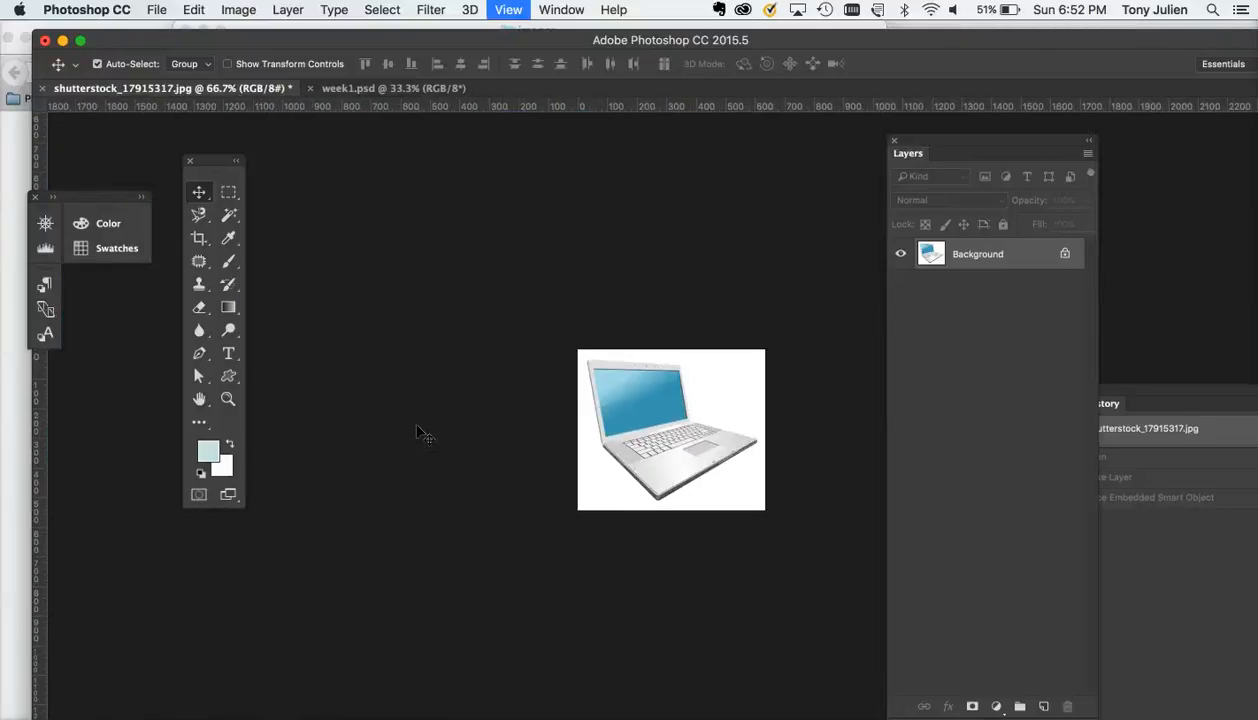
{"action": "key", "text": "super+minus"}
{"action": "left_click", "coordinate": [660, 468]}
{"action": "key", "text": "super+1"}
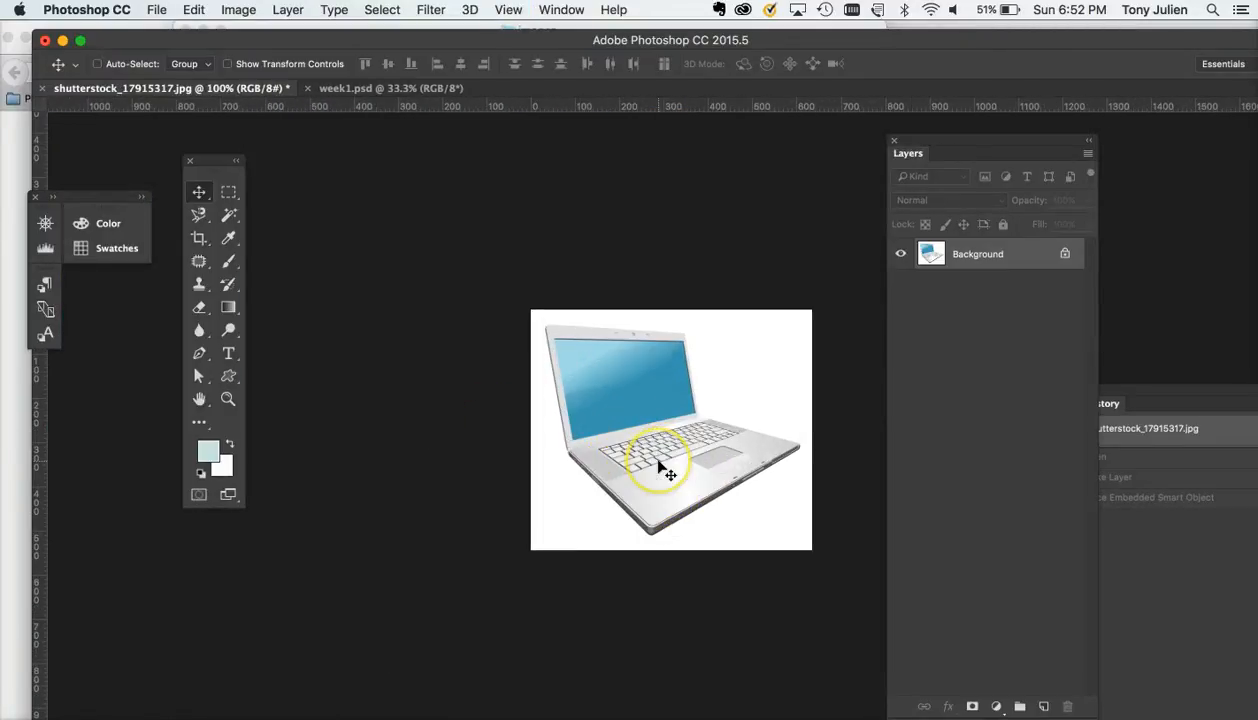
- Unlock the background layer, scale the laptop image up to about 344% with Free Transform, and inspect its enlarged edges at 300%
{"action": "left_click", "coordinate": [1065, 254]}
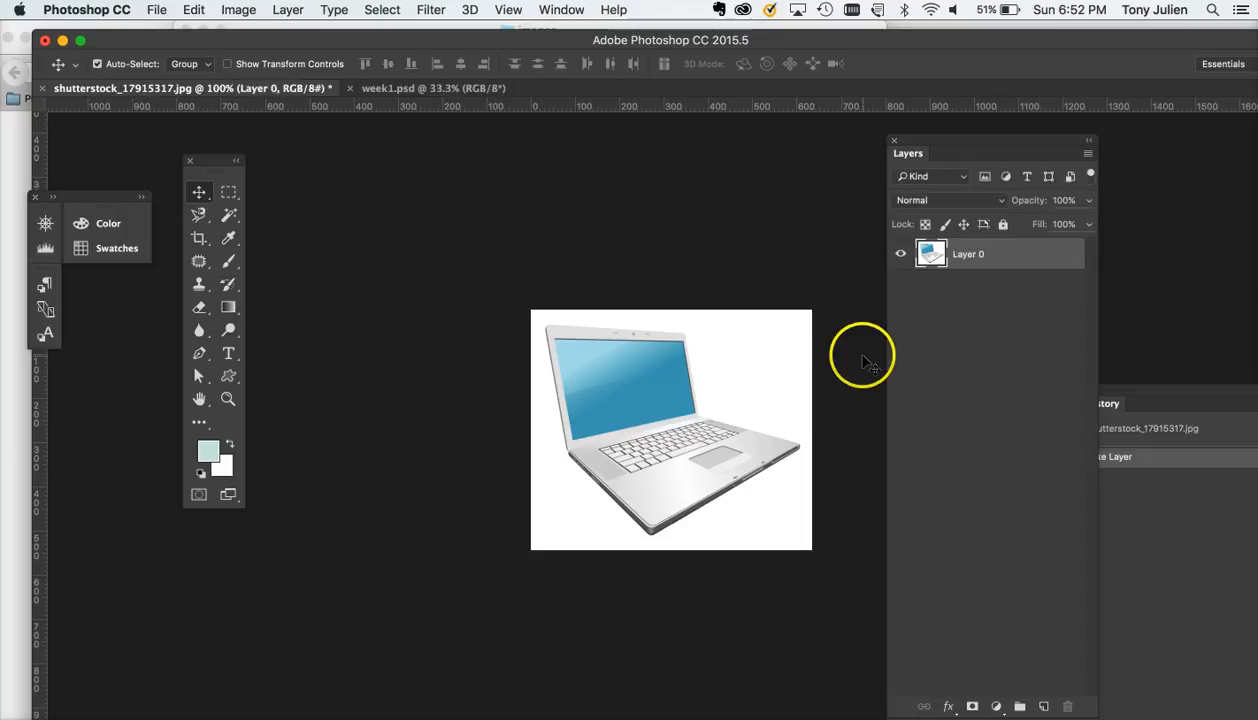
{"action": "key", "text": "super+t"}
{"action": "left_click_drag", "start_coordinate": [531, 549], "coordinate": [369, 689]}
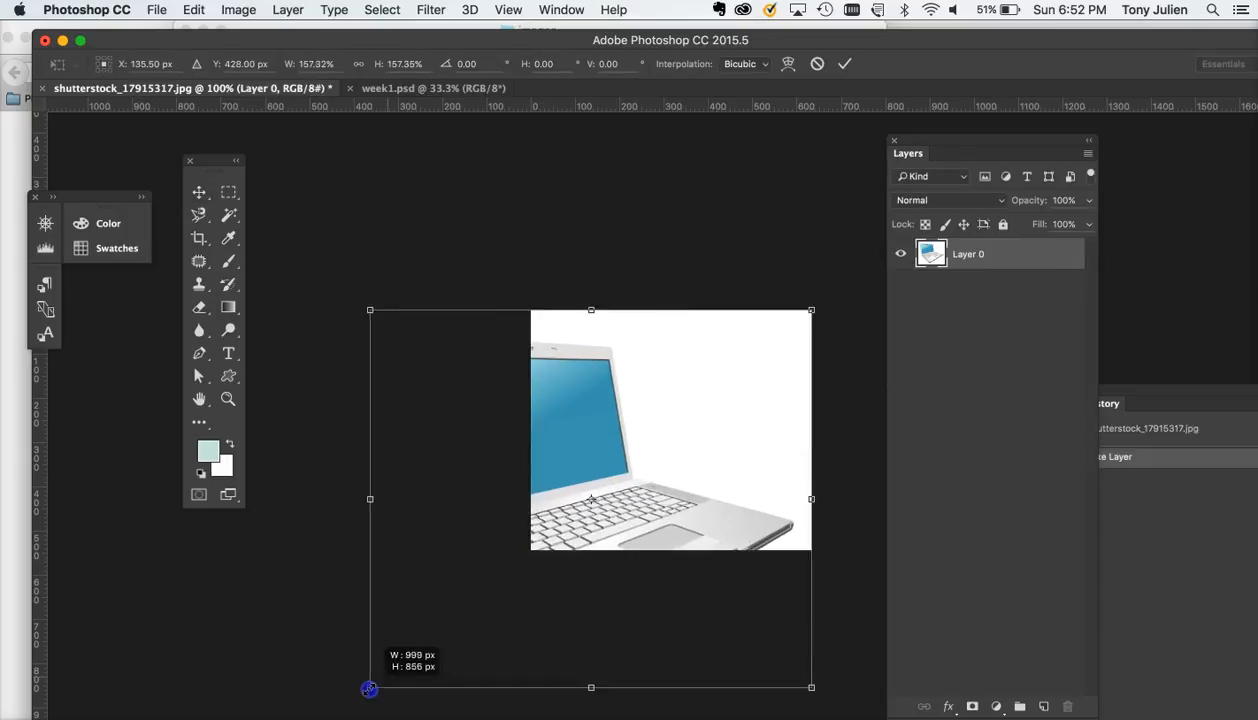
{"action": "left_click_drag", "start_coordinate": [811, 310], "coordinate": [1132, 33]}
{"action": "left_click_drag", "start_coordinate": [772, 329], "coordinate": [512, 543]}
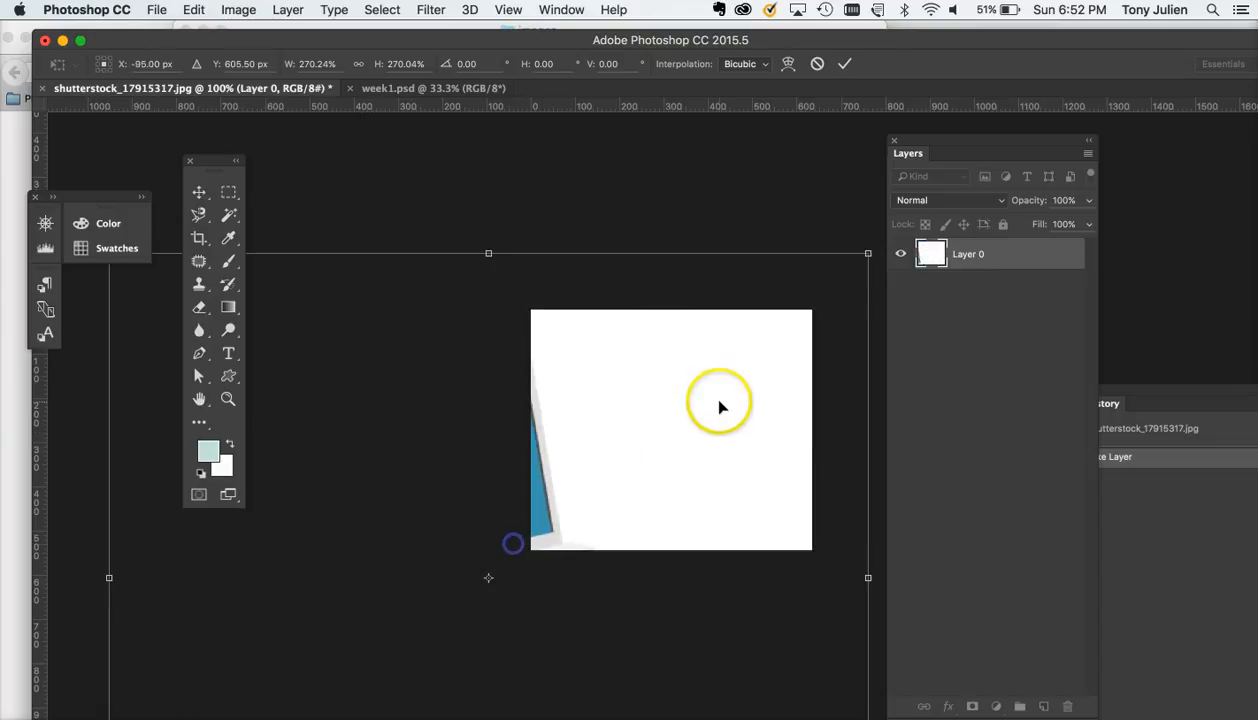
{"action": "left_click_drag", "start_coordinate": [869, 253], "coordinate": [1073, 70]}
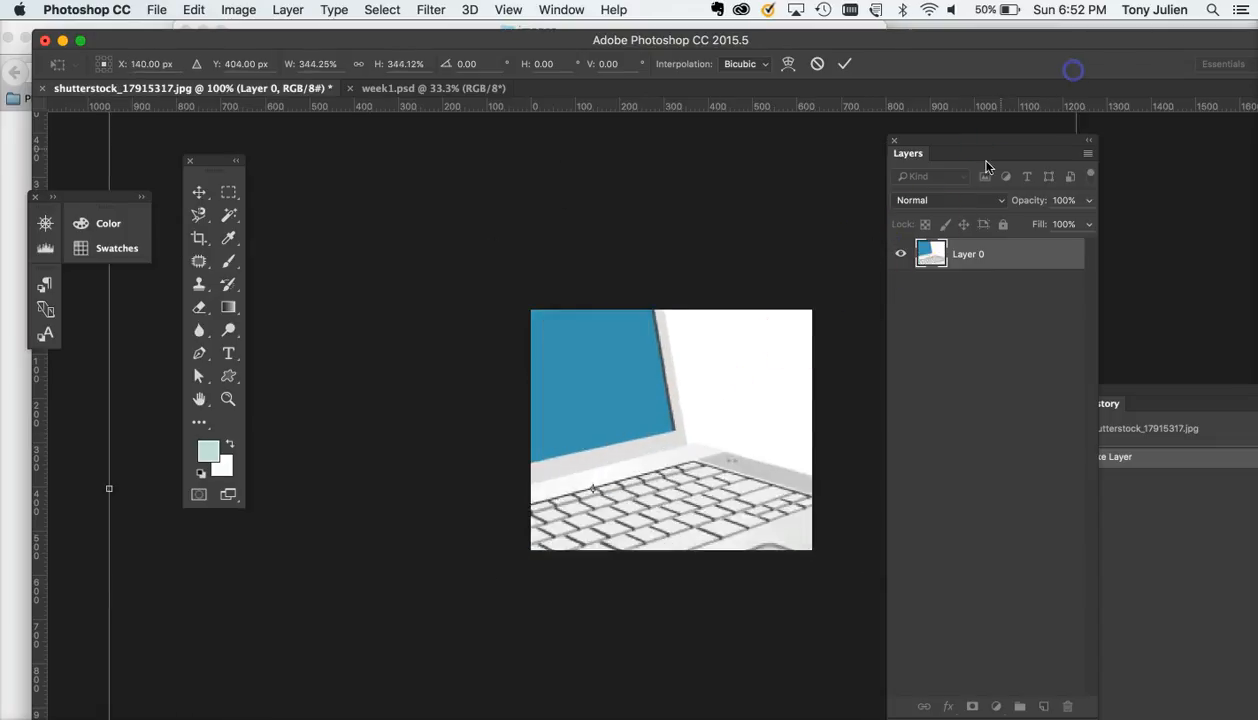
{"action": "left_click", "coordinate": [910, 238]}
{"action": "scroll", "coordinate": [733, 438], "scroll_direction": "up", "scroll_amount": 2}
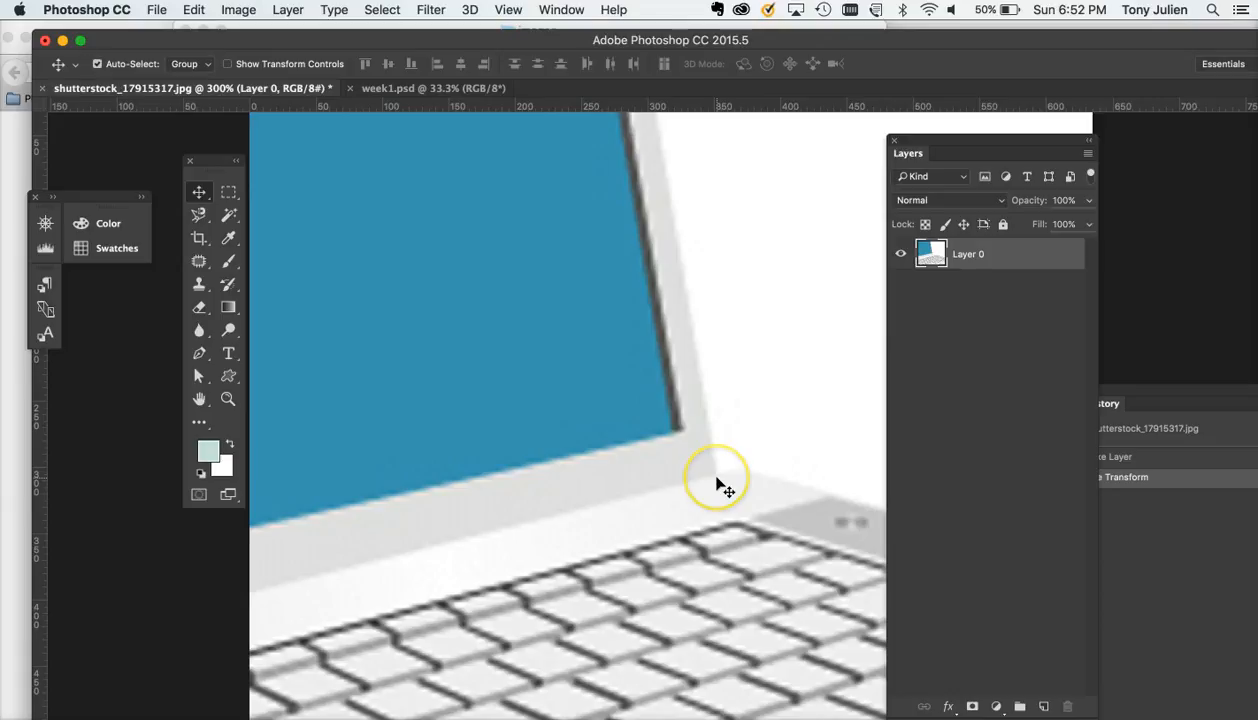
{"action": "key", "text": "super+minus"}
{"action": "key", "text": "super+minus"}
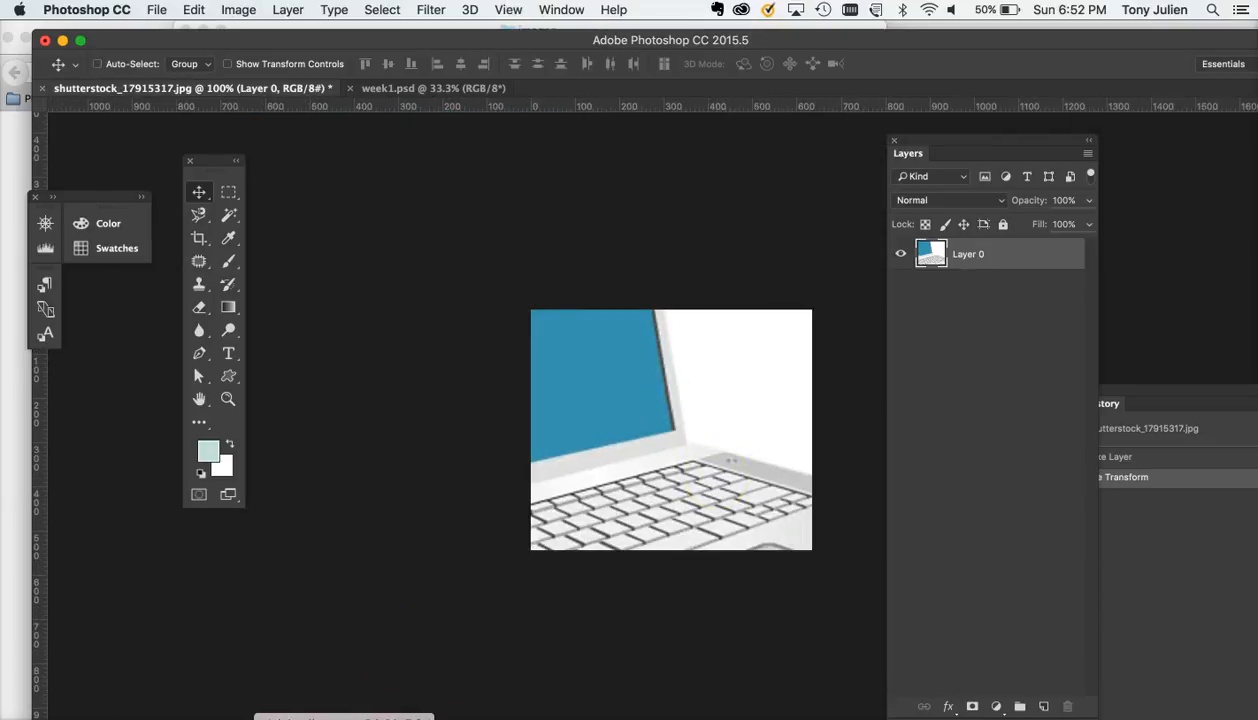
- Switch to Illustrator and delete the laptop image from the Untitled-1 document
{"action": "key", "text": "super+Tab"}
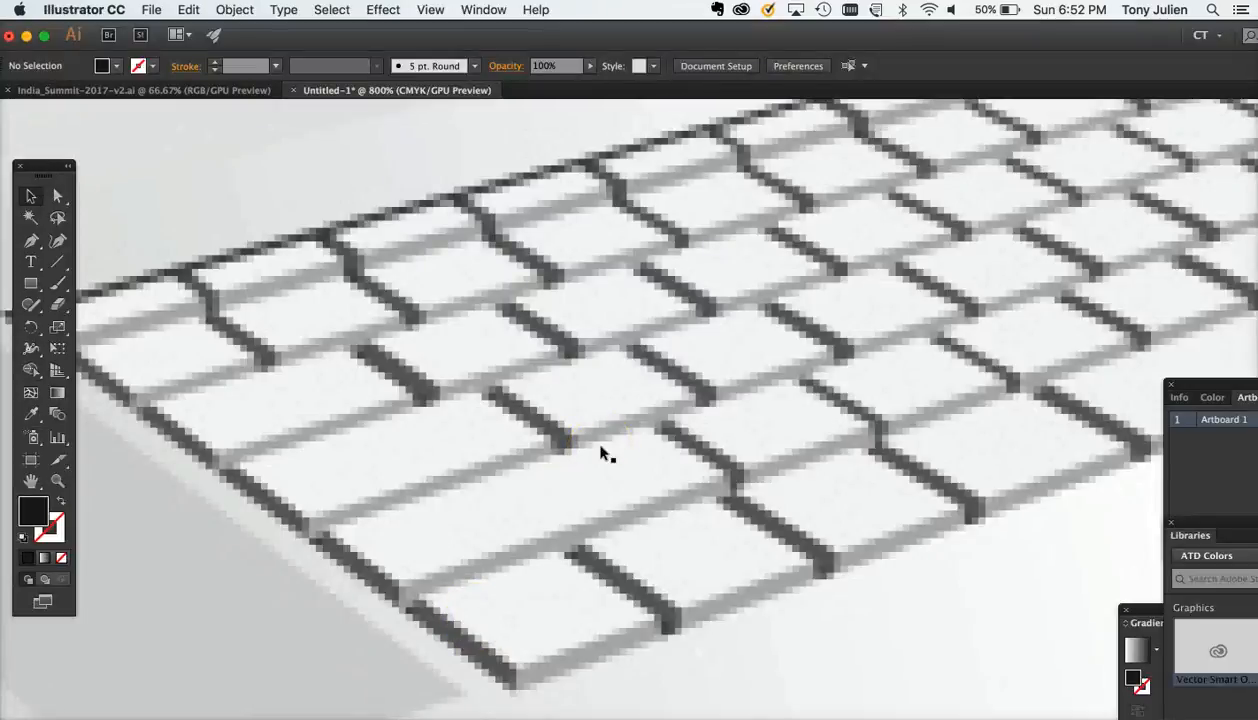
{"action": "left_click_drag", "start_coordinate": [600, 445], "coordinate": [656, 399]}
{"action": "key", "text": "Delete"}
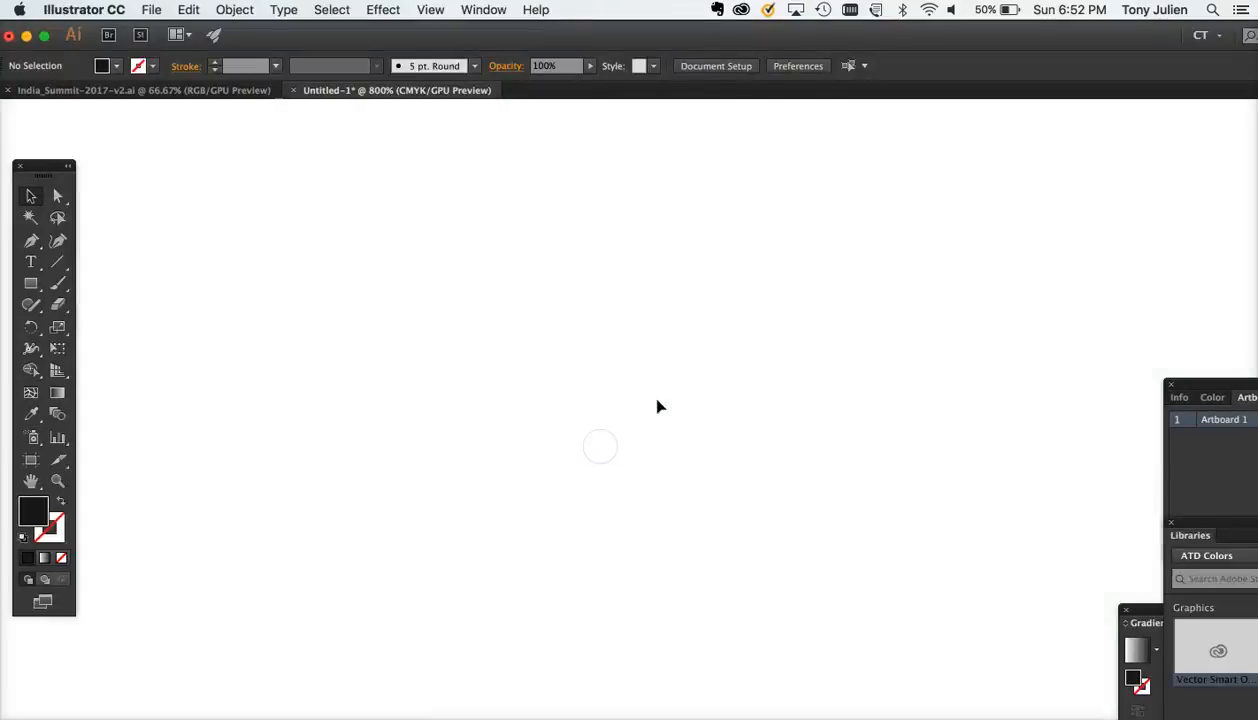
- Draw a black square about 3.17 in wide in the upper half of the artboard
{"action": "left_click", "coordinate": [32, 288]}
{"action": "left_click", "coordinate": [472, 303]}
{"action": "left_click", "coordinate": [440, 304]}
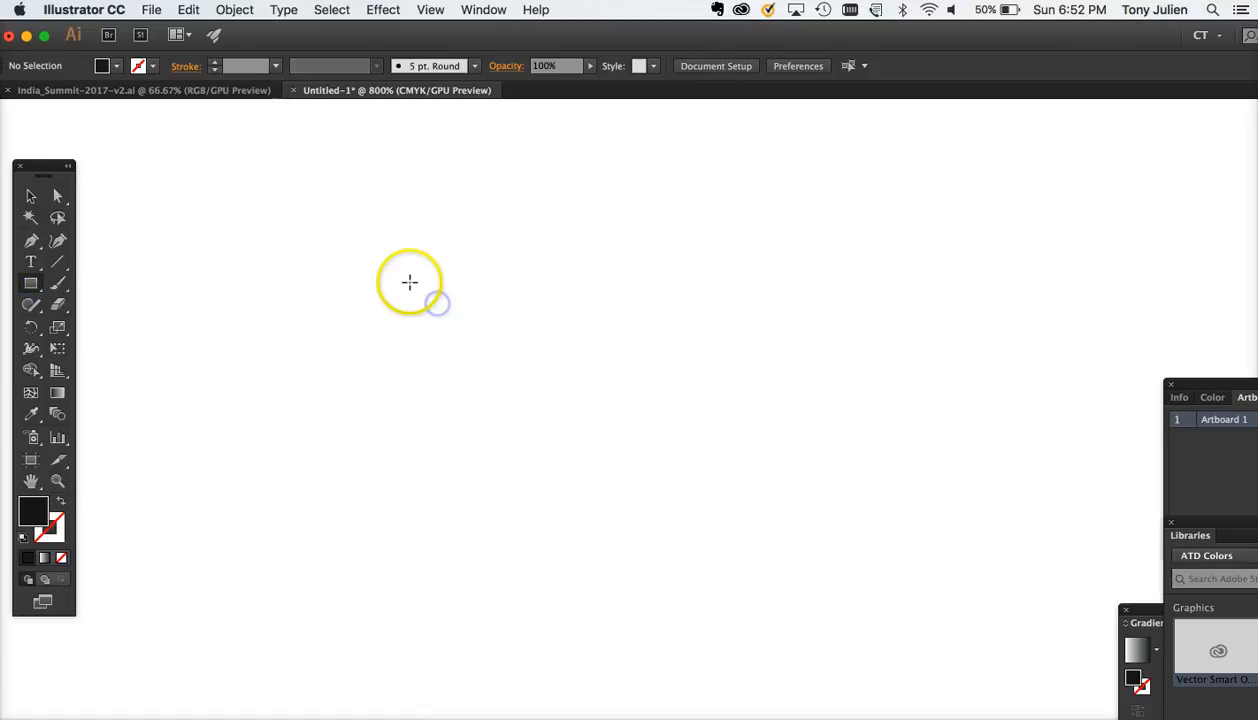
{"action": "key", "text": "super+1"}
{"action": "left_click", "coordinate": [691, 230]}
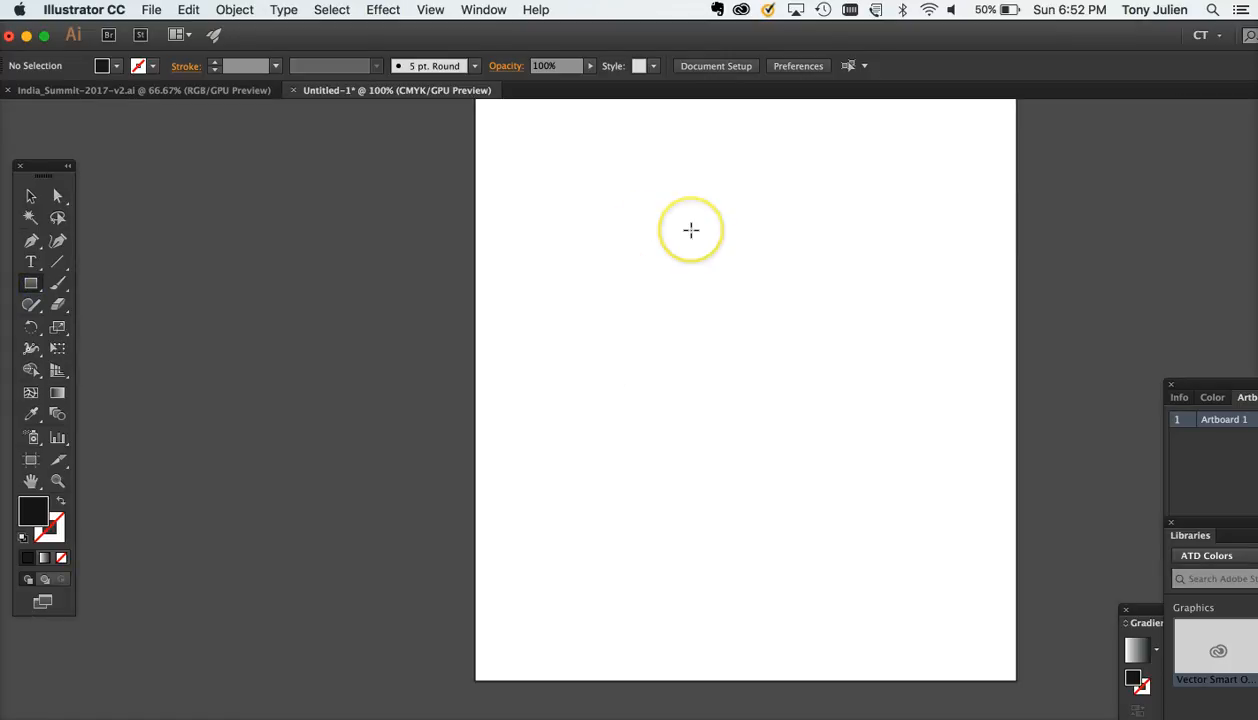
{"action": "key", "text": "super+minus"}
{"action": "left_click_drag", "start_coordinate": [651, 242], "coordinate": [785, 376]}
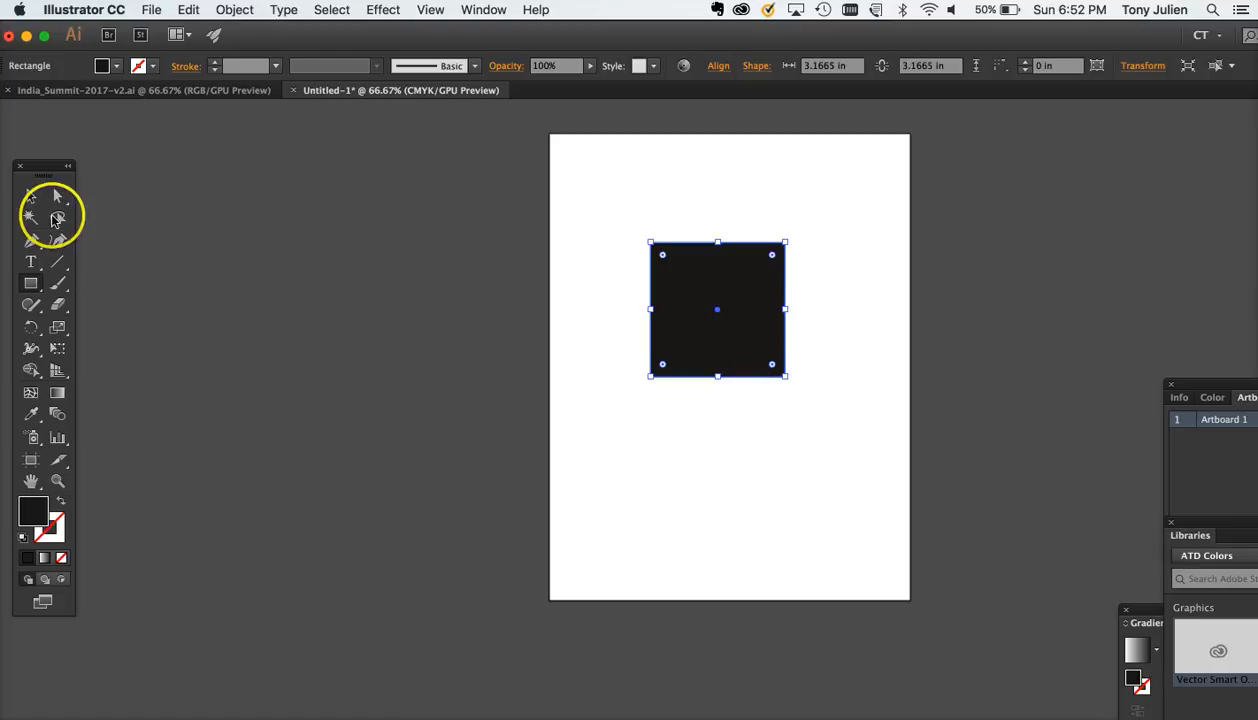
- Scale the black square uniformly by 560%
{"action": "left_click", "coordinate": [33, 197]}
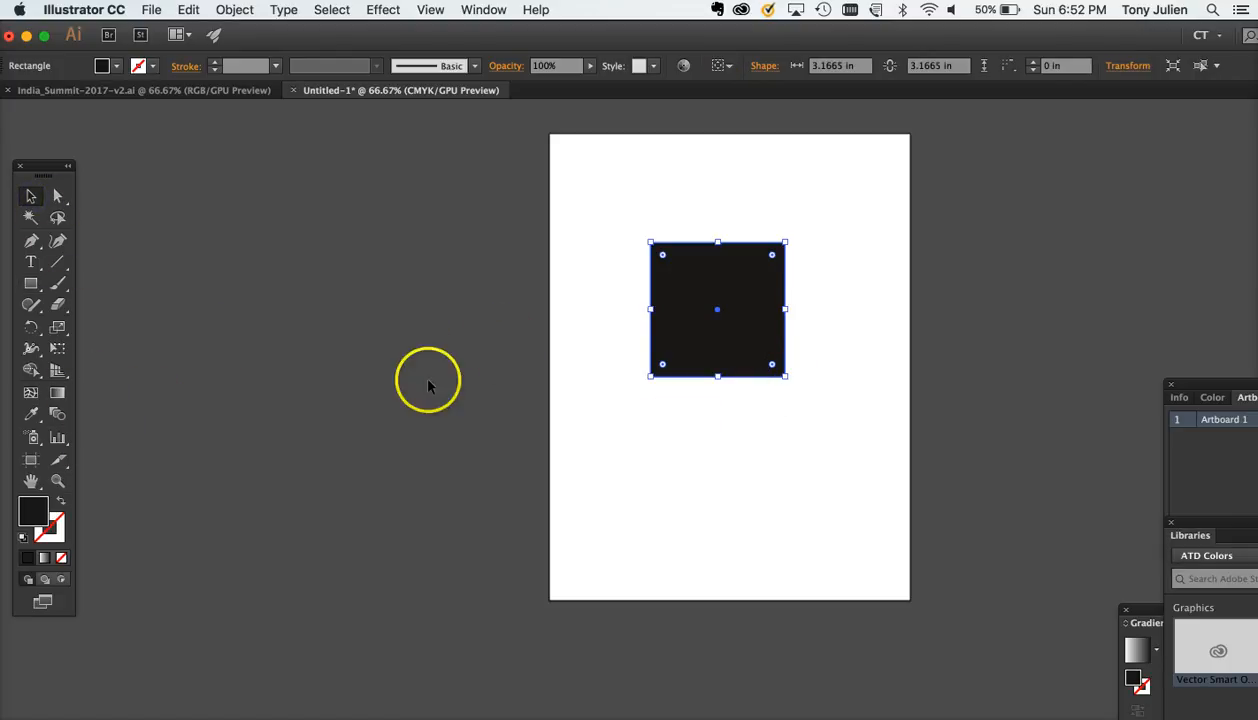
{"action": "double_click", "coordinate": [57, 328]}
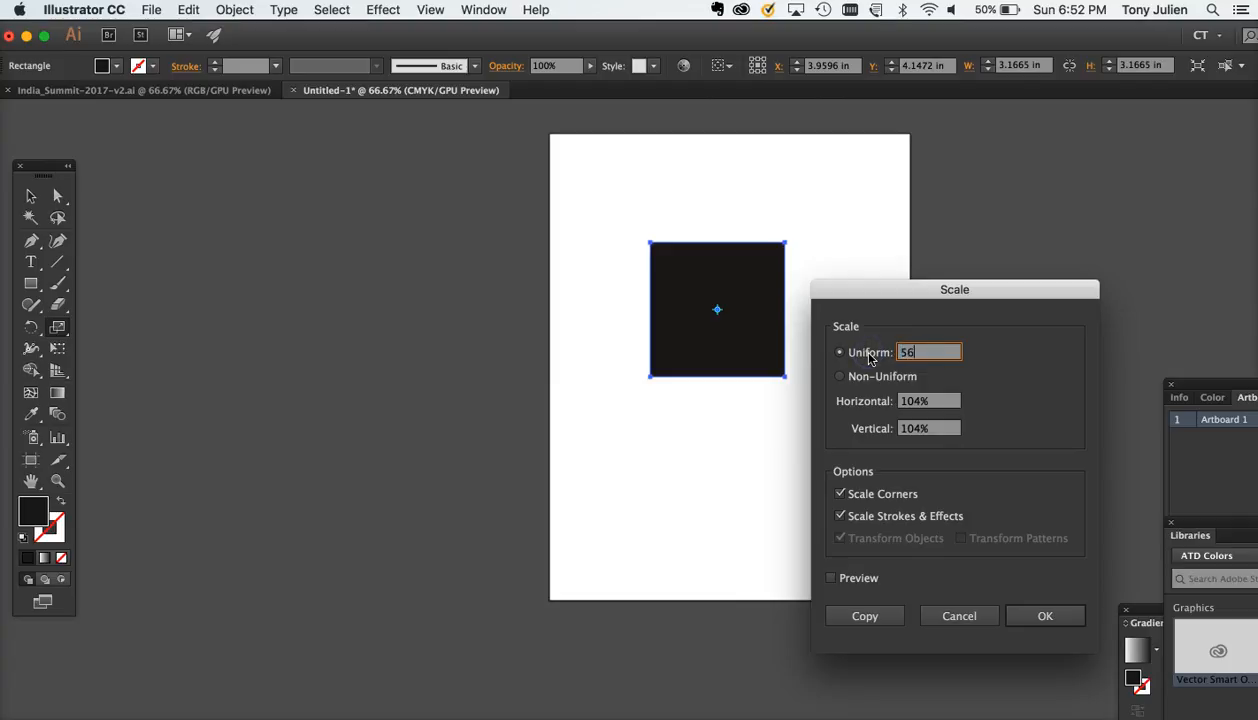
{"action": "type", "text": "560"}
{"action": "key", "text": "Return"}
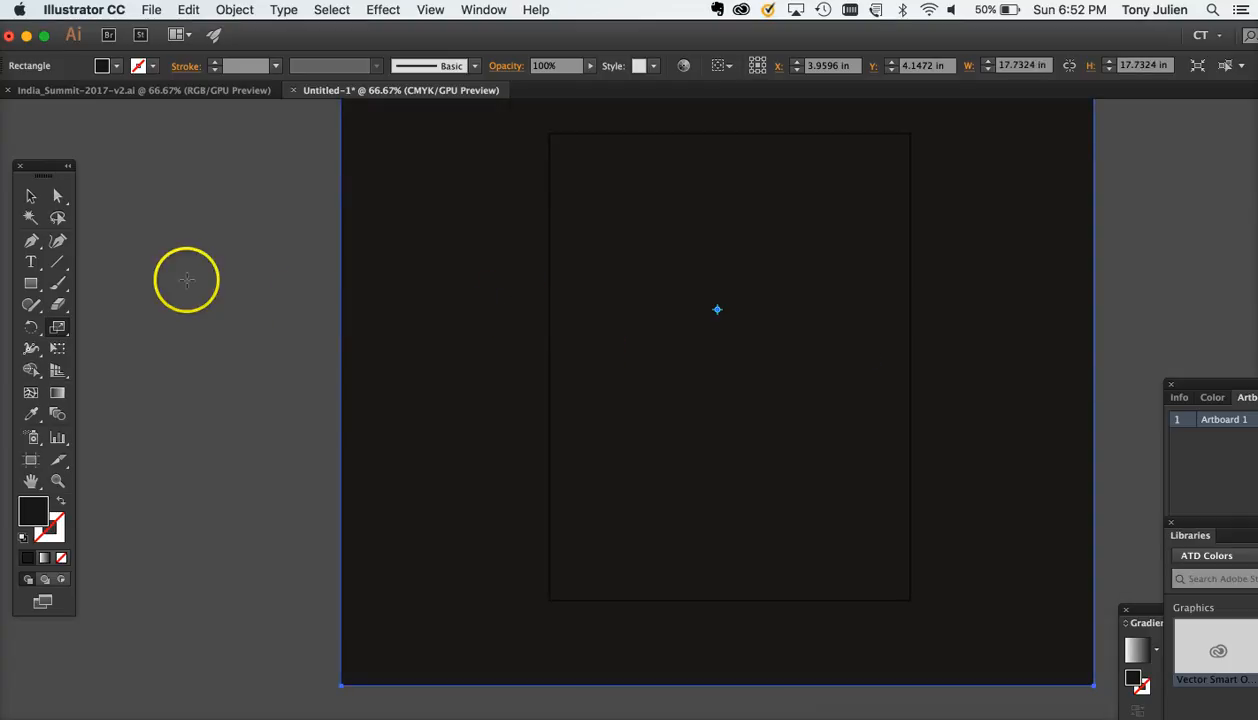
- Move the enlarged square so its left edge lies just inside the artboard, and inspect that edge at 150%
{"action": "left_click", "coordinate": [28, 192]}
{"action": "left_click_drag", "start_coordinate": [455, 272], "coordinate": [644, 364]}
{"action": "key", "text": "super+equal"}
{"action": "key", "text": "super+equal"}
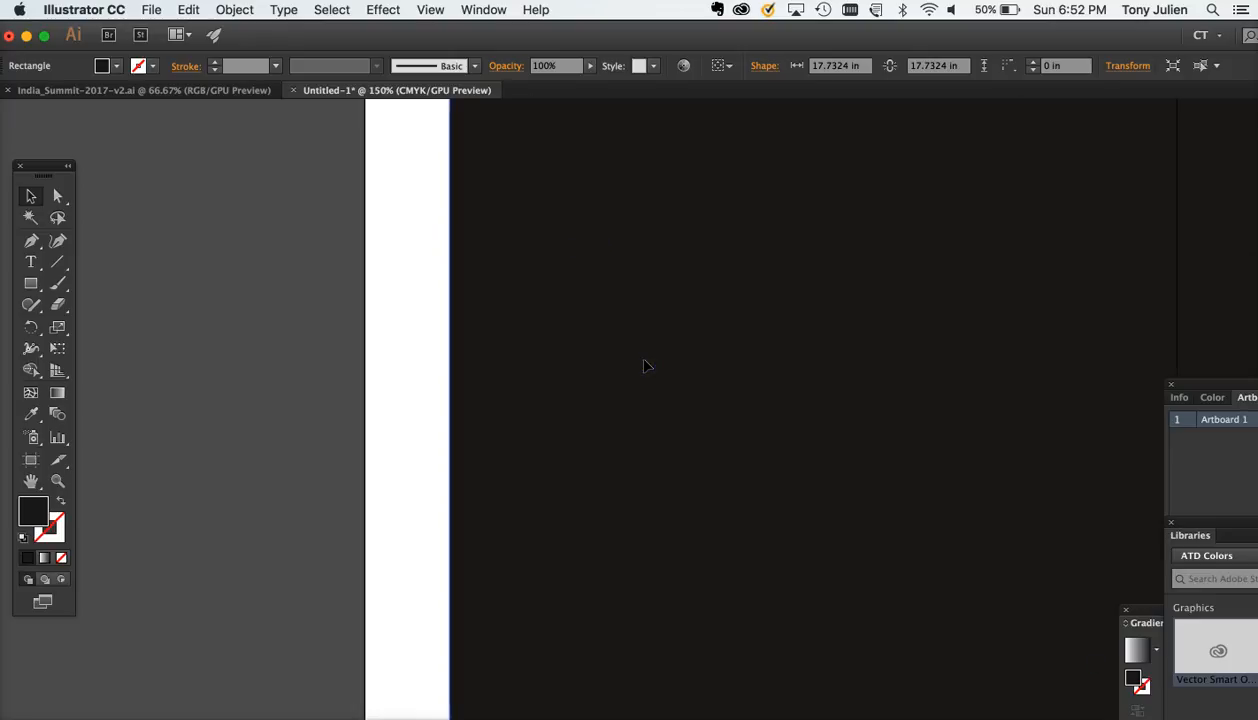
{"action": "scroll", "coordinate": [646, 366], "scroll_direction": "left", "scroll_amount": 2}
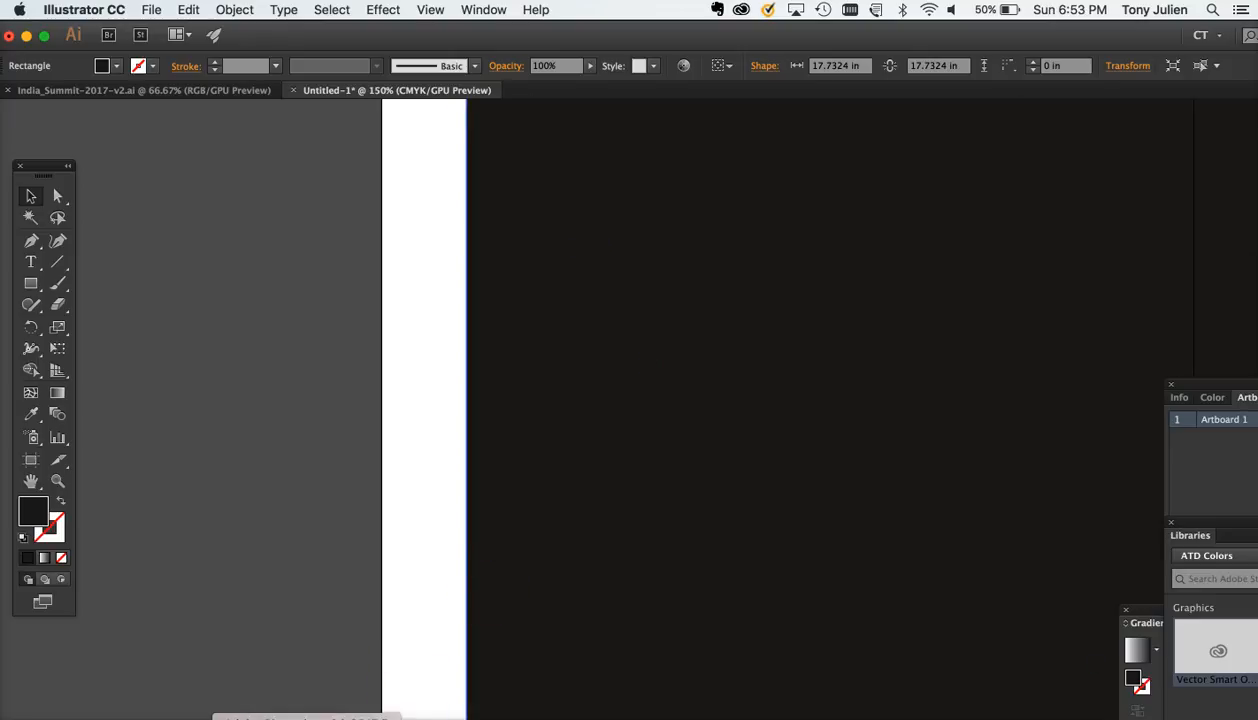
- Switch to Photoshop, hide the laptop layer, and draw a square shape about 189 px wide in the canvas's upper-left area
{"action": "left_click", "coordinate": [306, 719]}
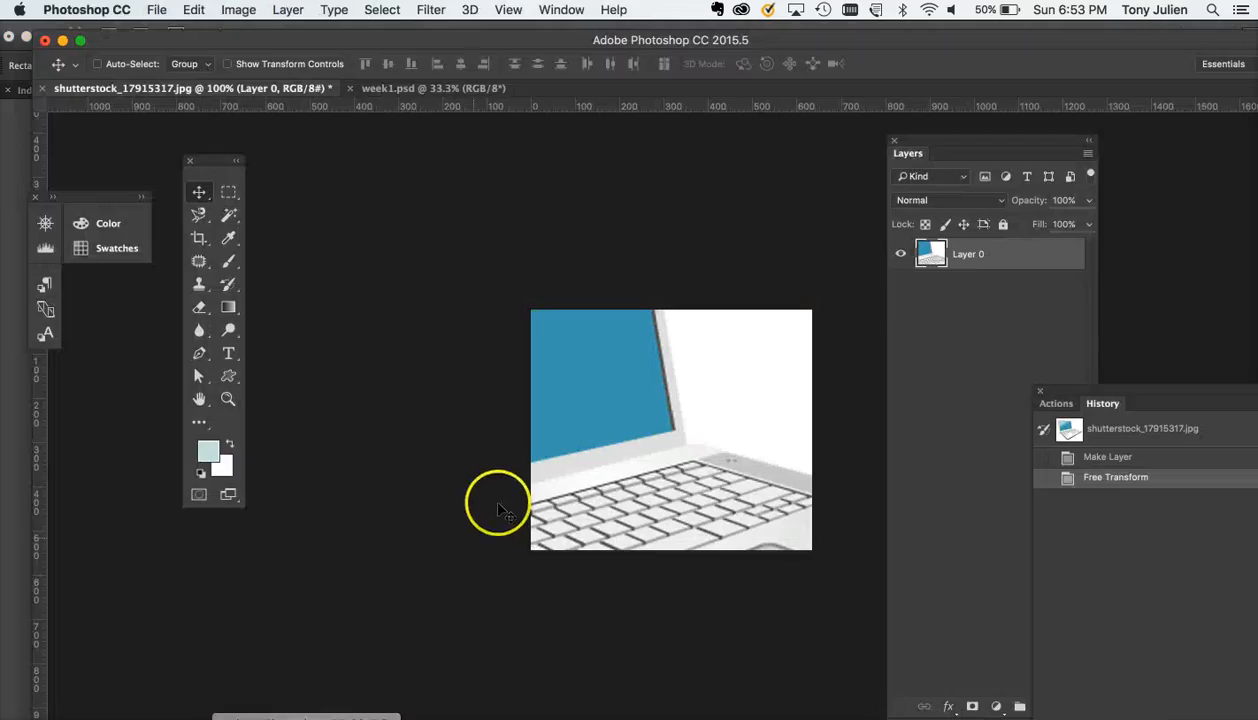
{"action": "left_click", "coordinate": [901, 257]}
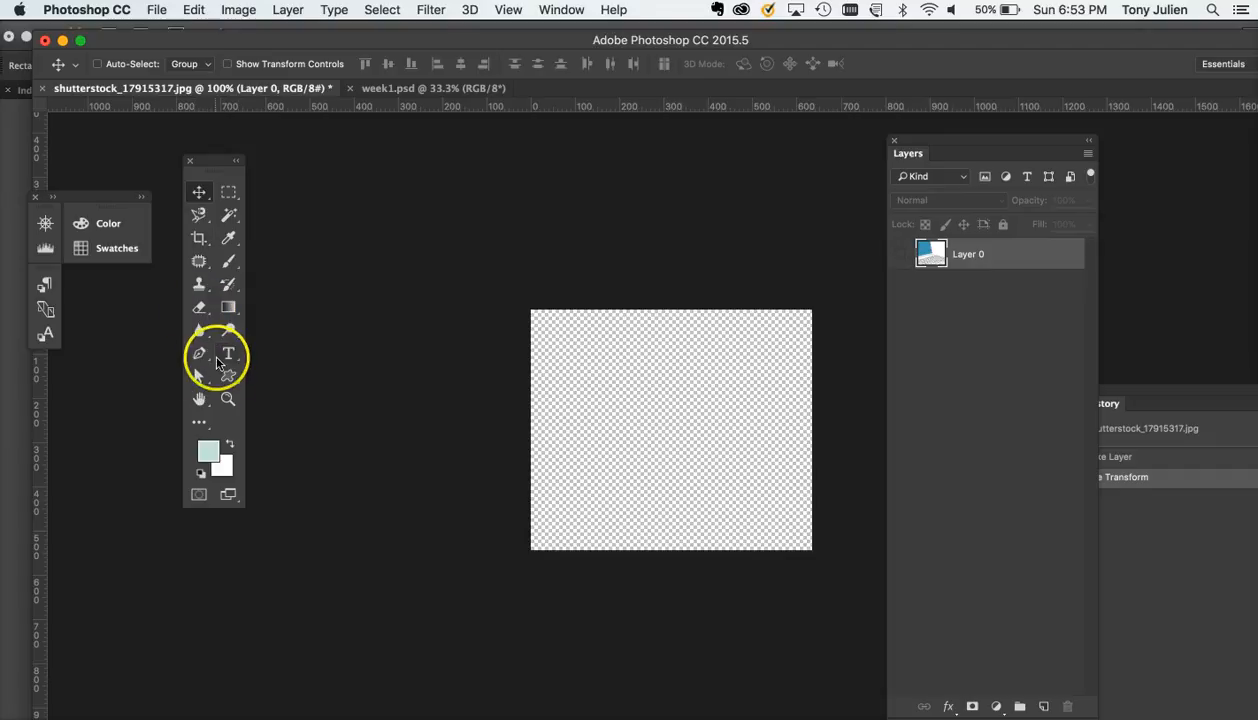
{"action": "left_click_drag", "start_coordinate": [218, 363], "coordinate": [285, 364]}
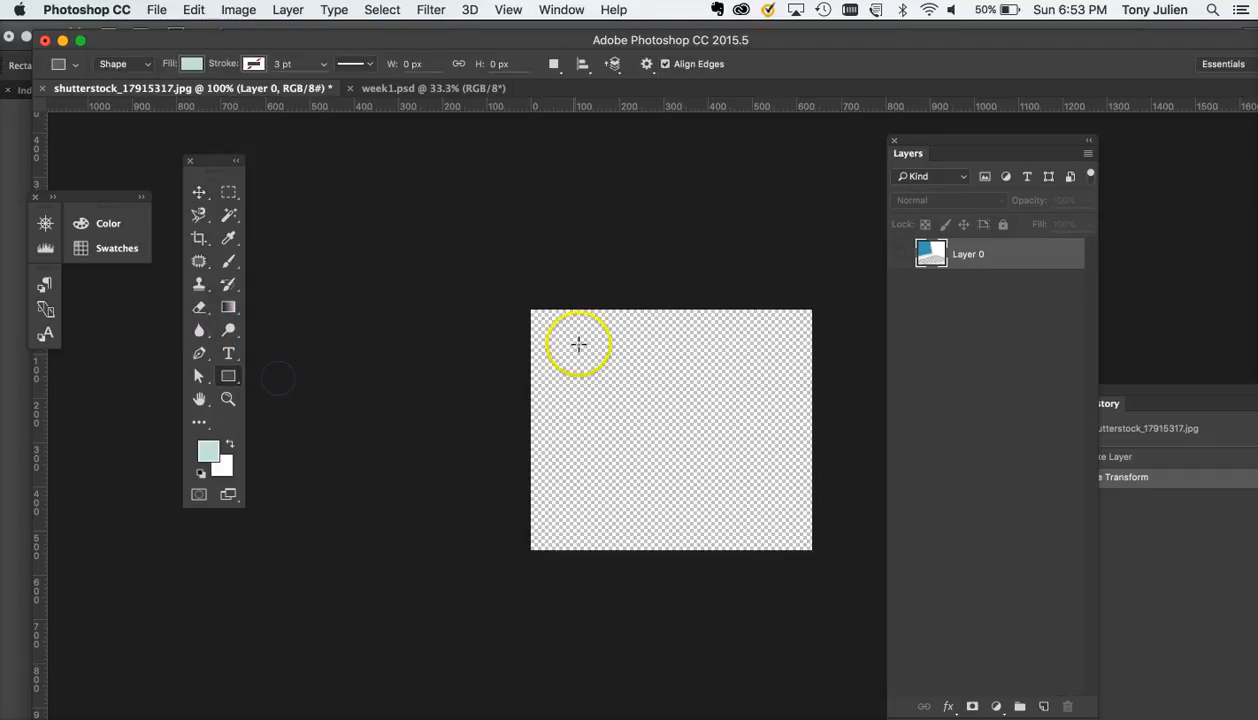
{"action": "left_click_drag", "start_coordinate": [579, 344], "coordinate": [669, 465]}
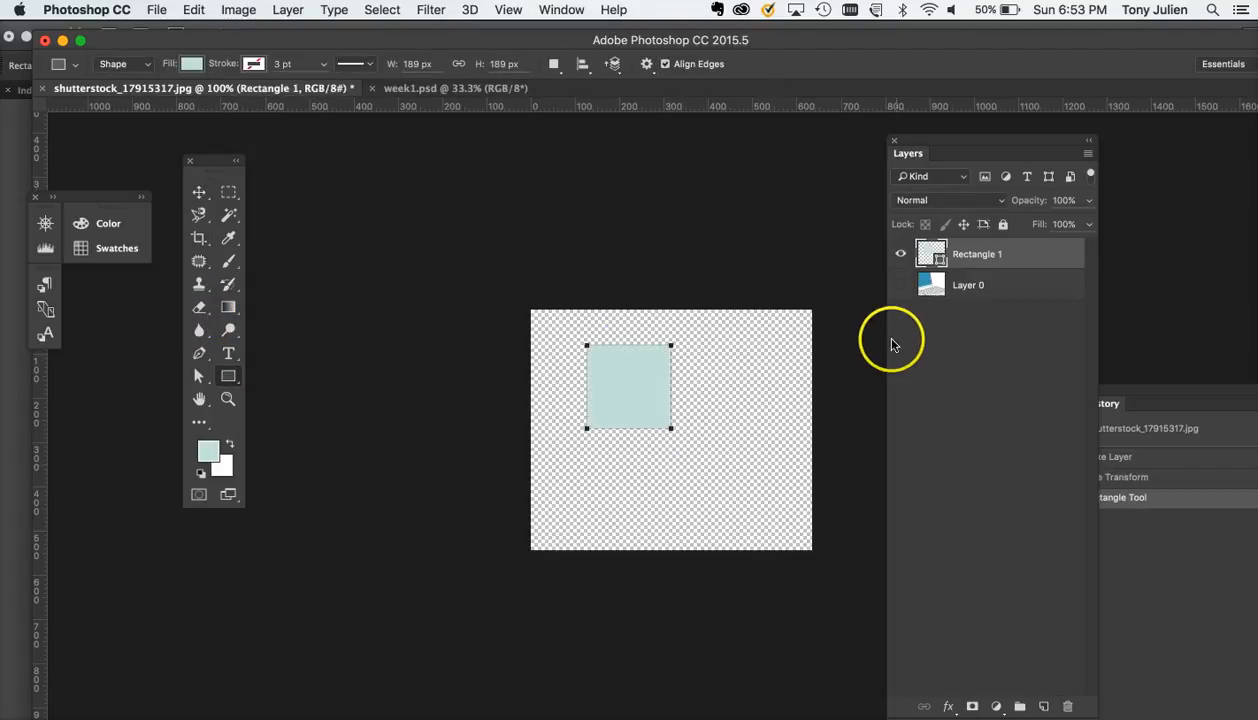
- Change the square shape's fill color to pure blue
{"action": "left_click", "coordinate": [190, 64]}
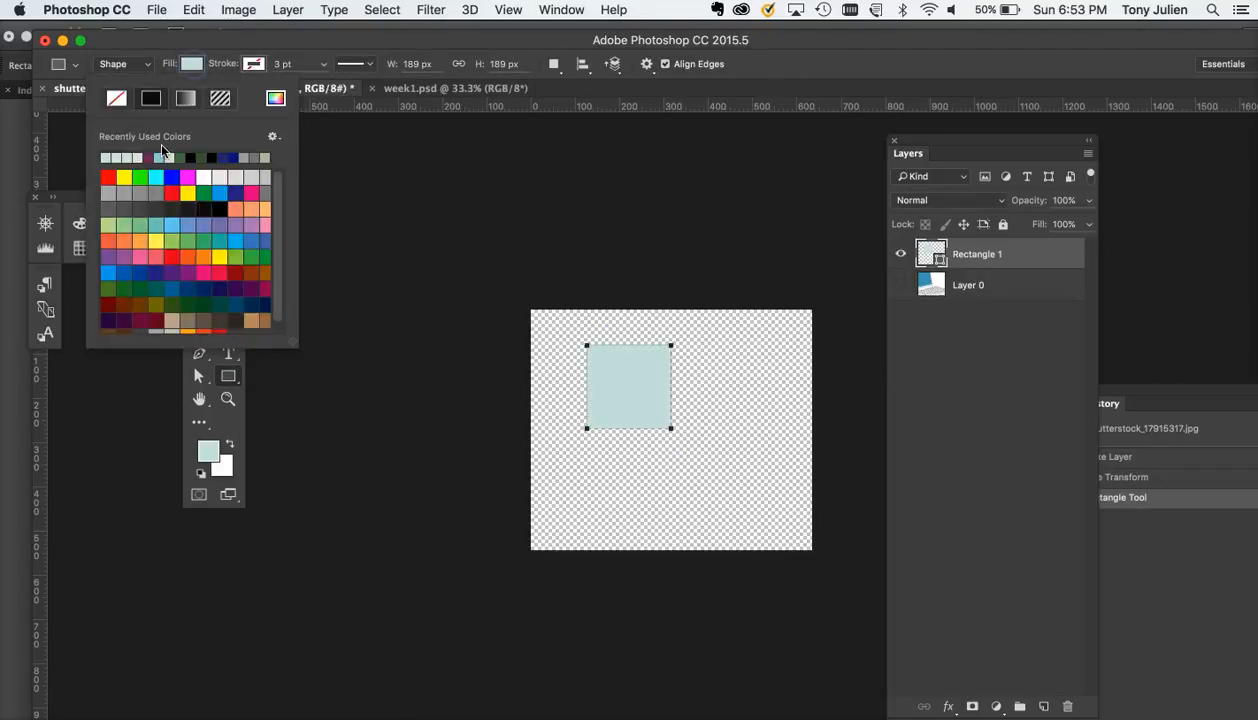
{"action": "left_click", "coordinate": [172, 177]}
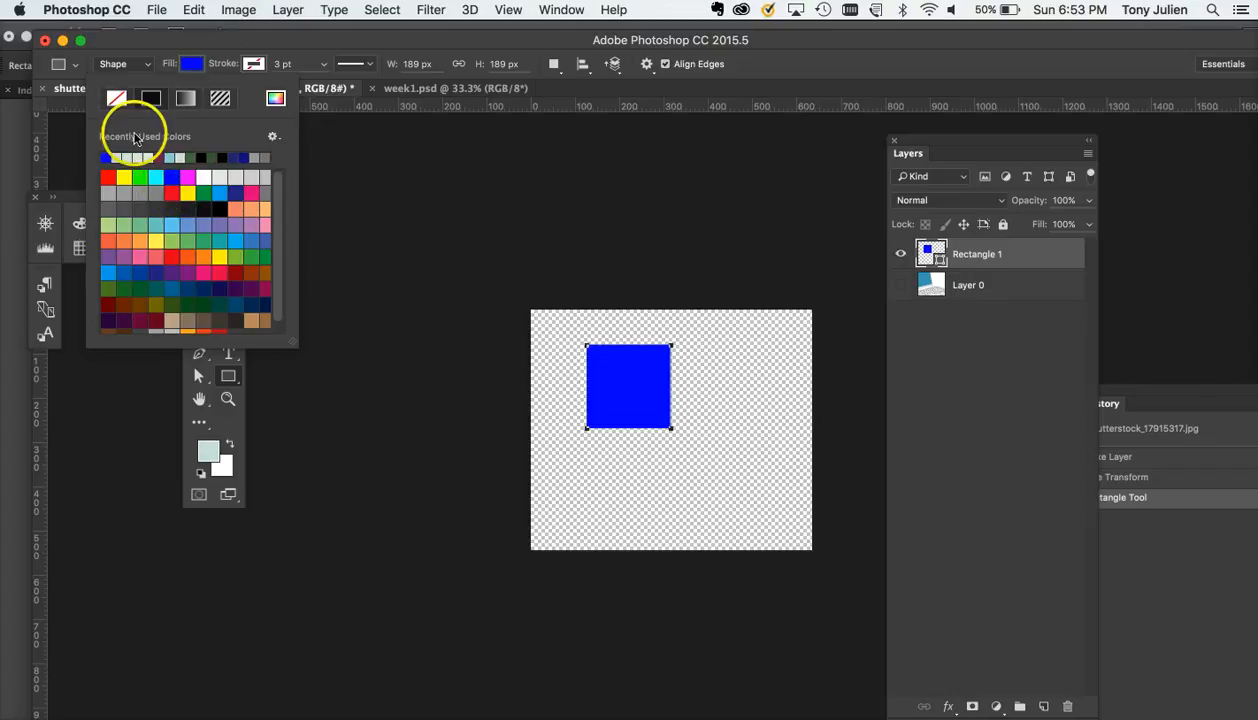
{"action": "left_click", "coordinate": [208, 350]}
{"action": "left_click", "coordinate": [200, 193]}
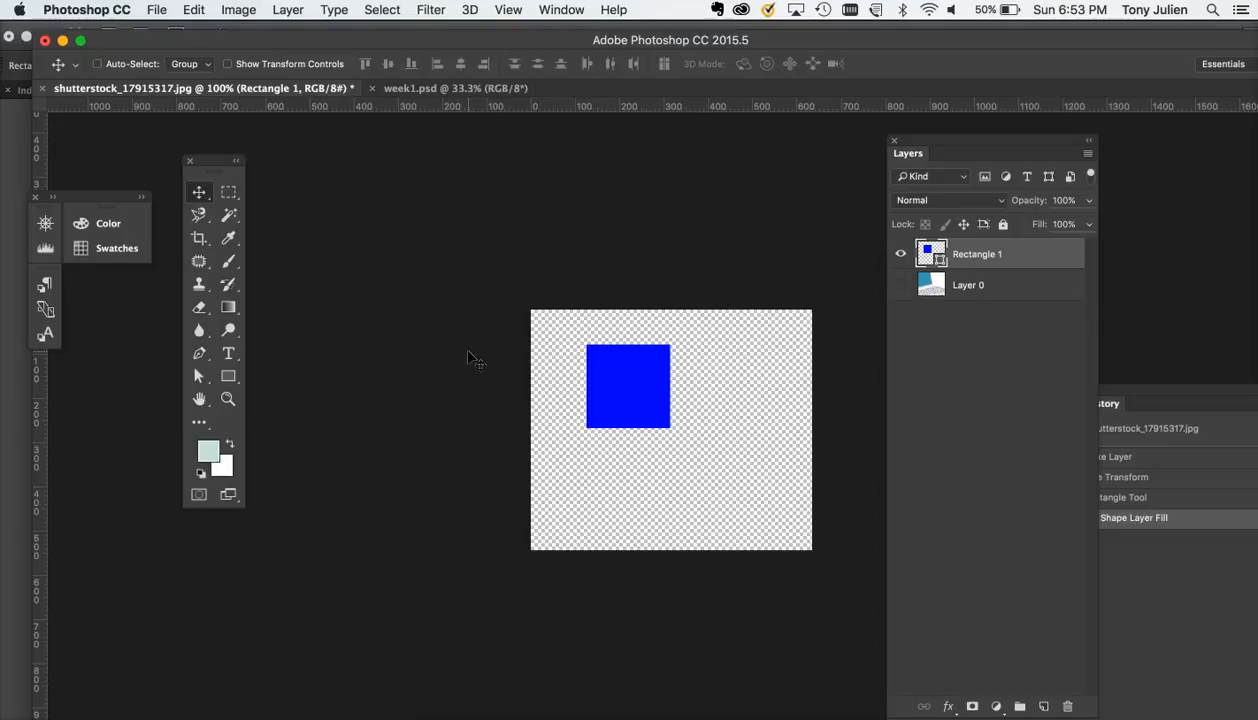
- Scale the blue square up to about 603% and move it so its upper-right corner lies inside the canvas
{"action": "left_click", "coordinate": [196, 9]}
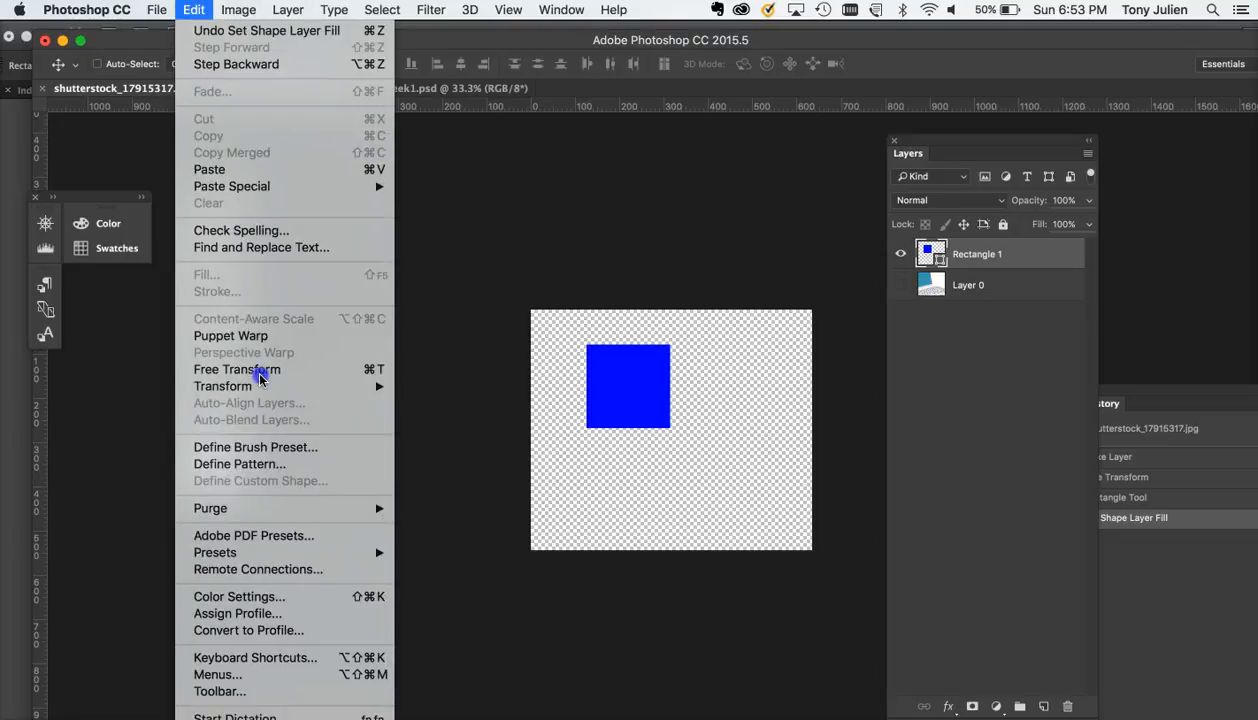
{"action": "mouse_move", "coordinate": [255, 385]}
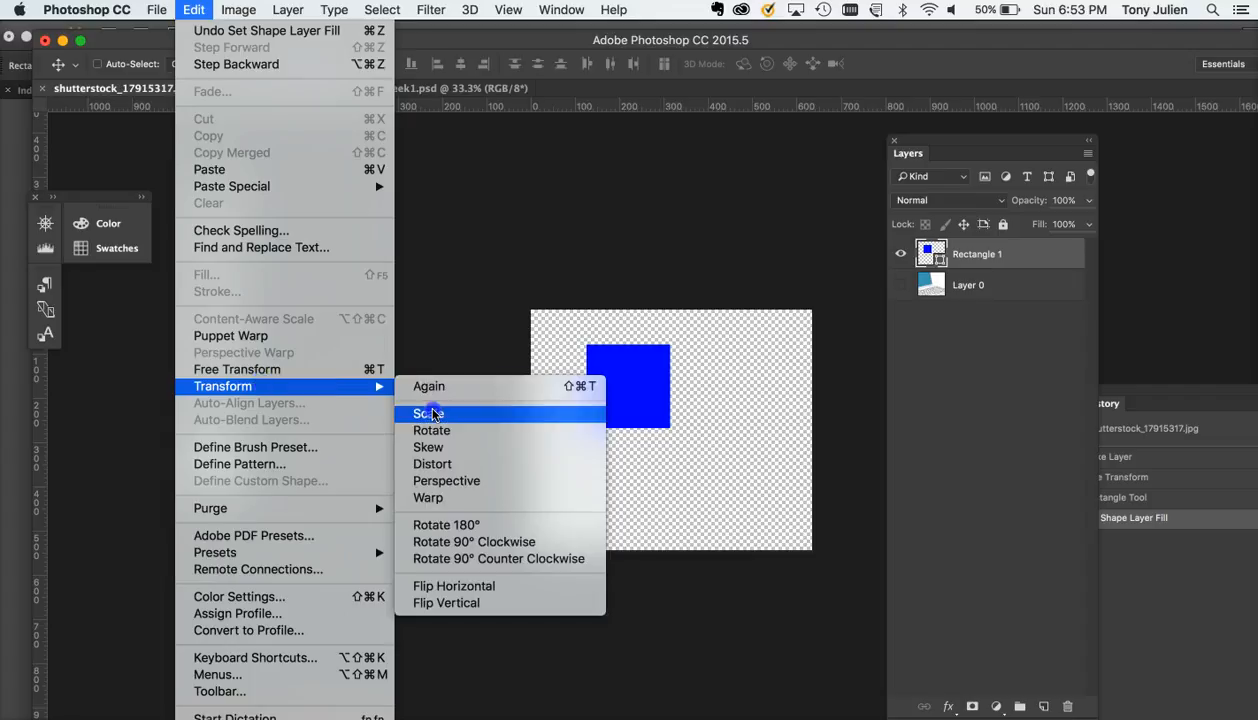
{"action": "left_click_drag", "start_coordinate": [669, 429], "coordinate": [828, 577]}
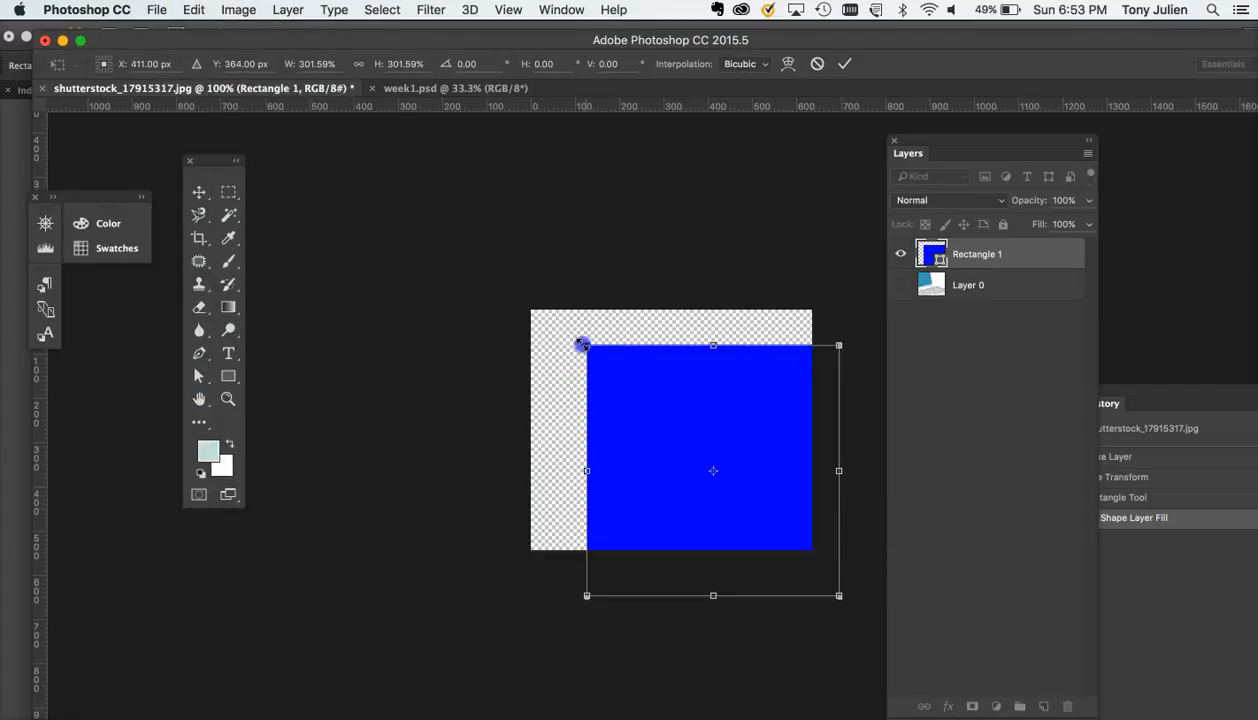
{"action": "left_click_drag", "start_coordinate": [584, 344], "coordinate": [247, 182]}
{"action": "left_click_drag", "start_coordinate": [743, 438], "coordinate": [758, 592]}
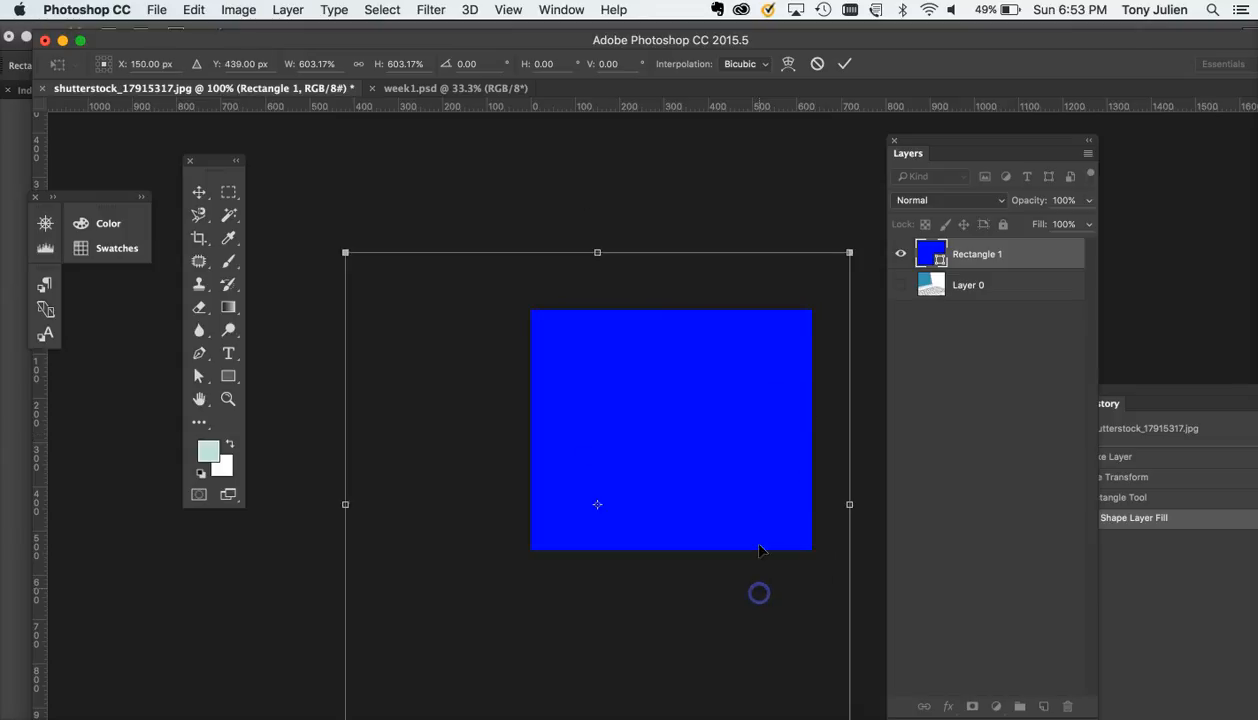
{"action": "left_click_drag", "start_coordinate": [749, 462], "coordinate": [668, 540]}
{"action": "key", "text": "Return"}
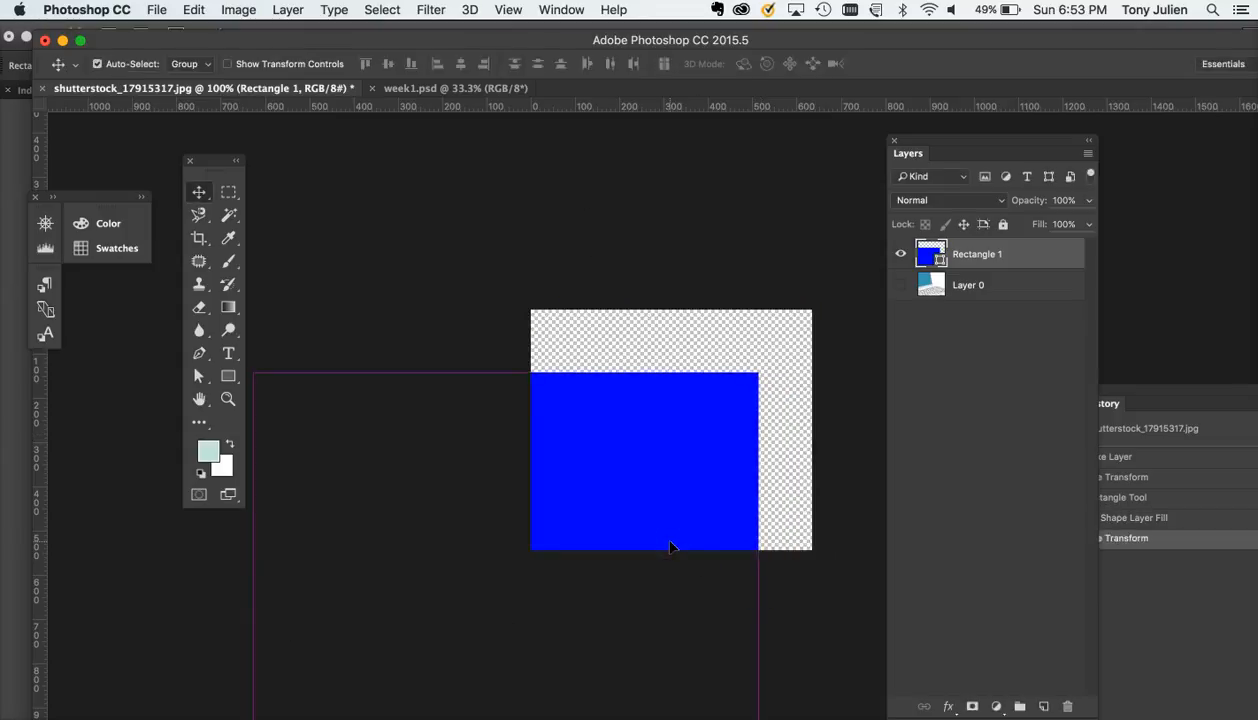
- Examine the enlarged blue square's right edge at magnifications up to 1600%
{"action": "key", "text": "super+equal"}
{"action": "key", "text": "super+equal"}
{"action": "scroll", "coordinate": [670, 547], "scroll_direction": "right", "scroll_amount": 5}
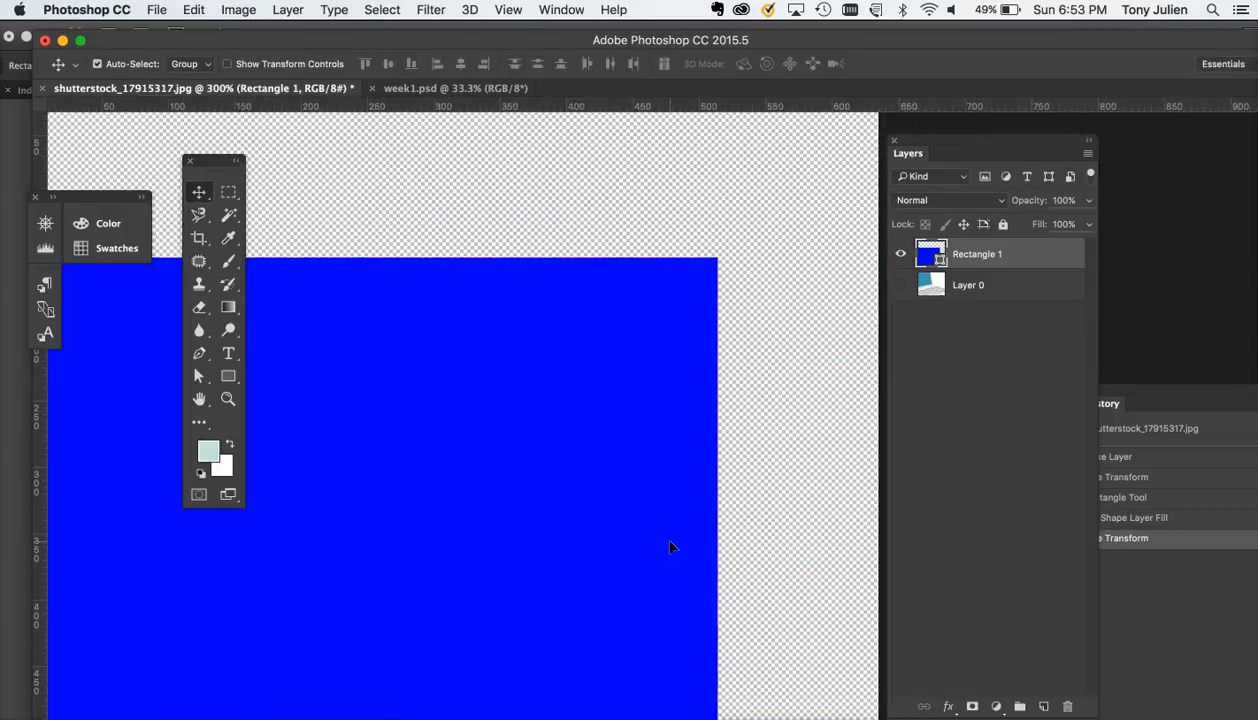
{"action": "key", "text": "super+equal"}
{"action": "key", "text": "super+equal"}
{"action": "key", "text": "super+equal"}
{"action": "key", "text": "super+equal"}
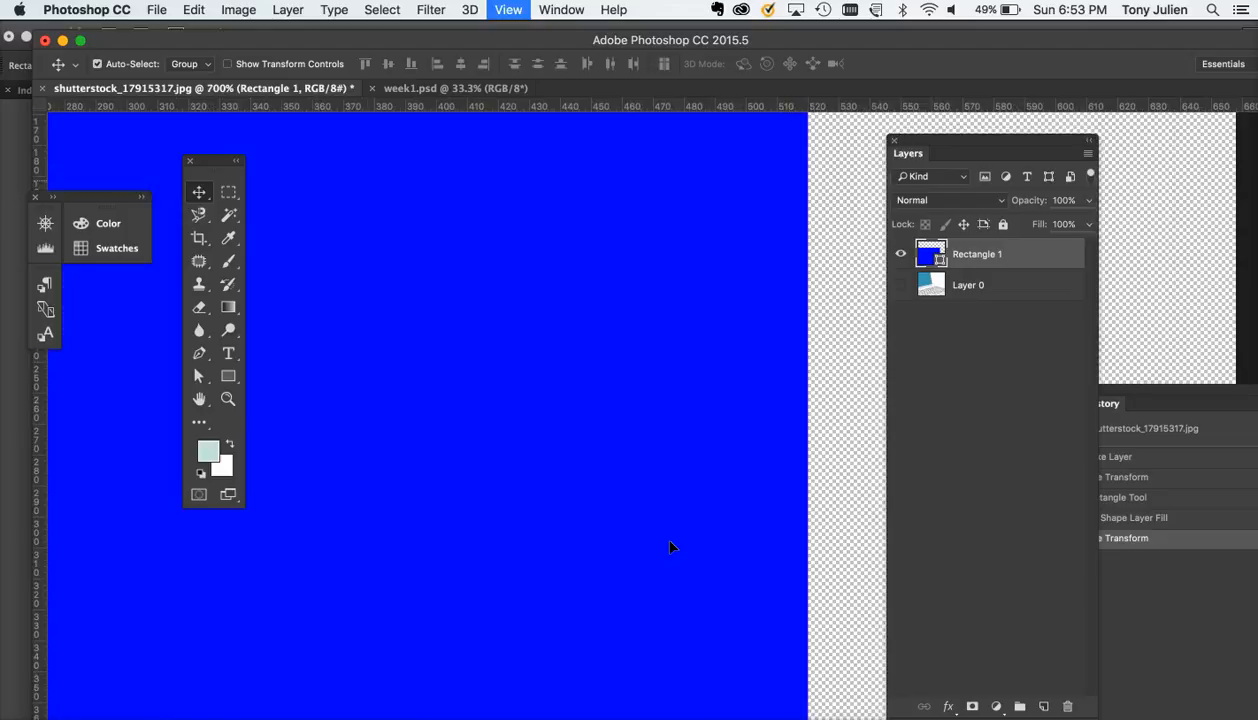
{"action": "key", "text": "super+equal"}
{"action": "key", "text": "super+equal"}
{"action": "key", "text": "super+equal"}
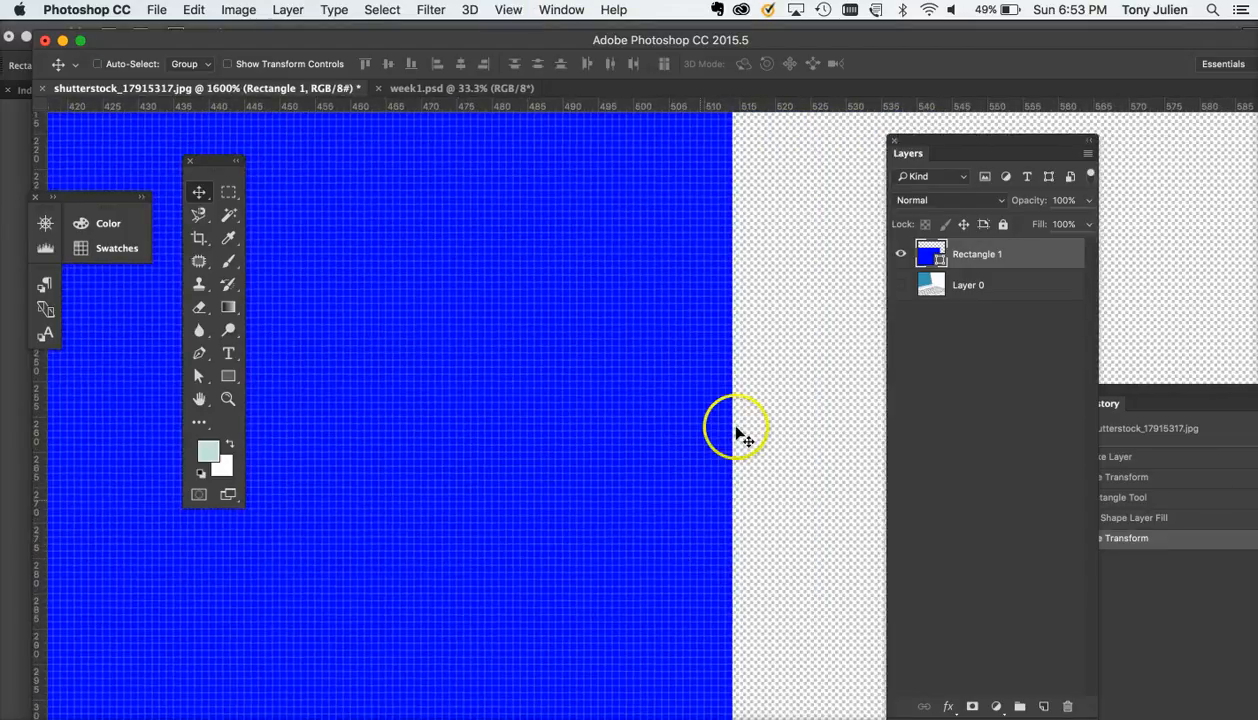
- Examine the enlarged blue square's upper-right corner at 3200% magnification
{"action": "scroll", "coordinate": [737, 432], "scroll_direction": "up", "scroll_amount": 5}
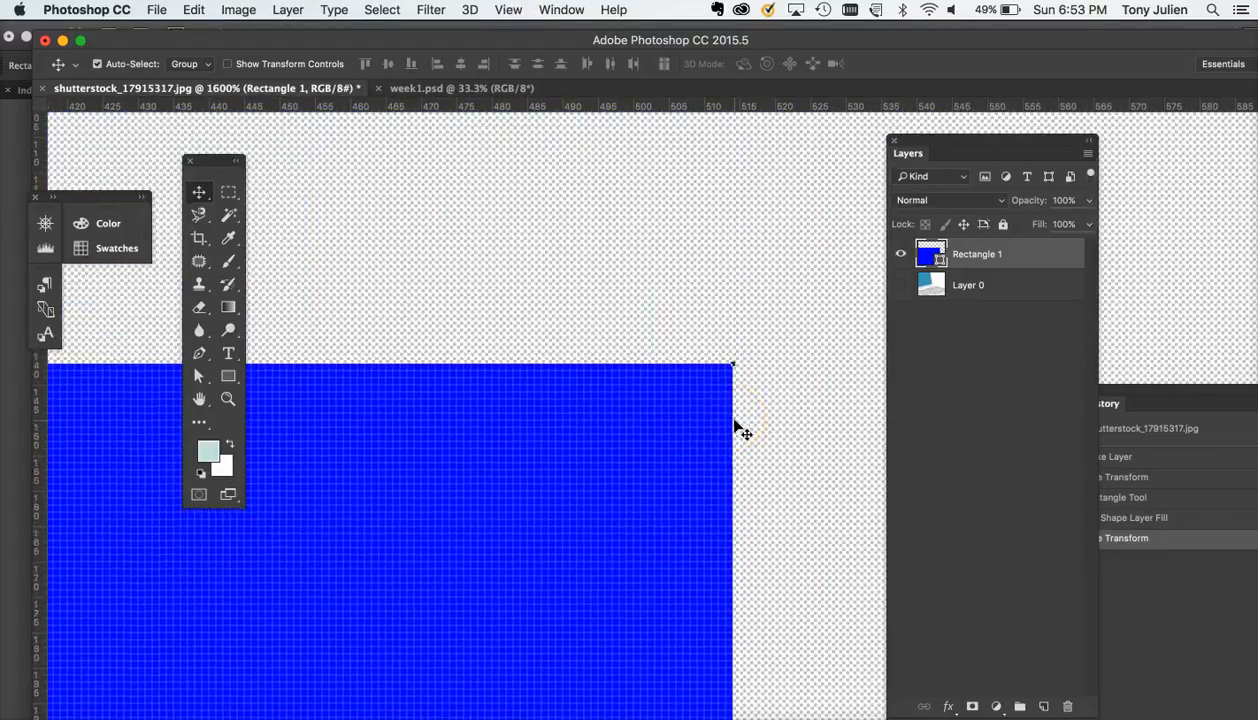
{"action": "key", "text": "super+equal"}
{"action": "scroll", "coordinate": [737, 427], "scroll_direction": "right", "scroll_amount": 3}
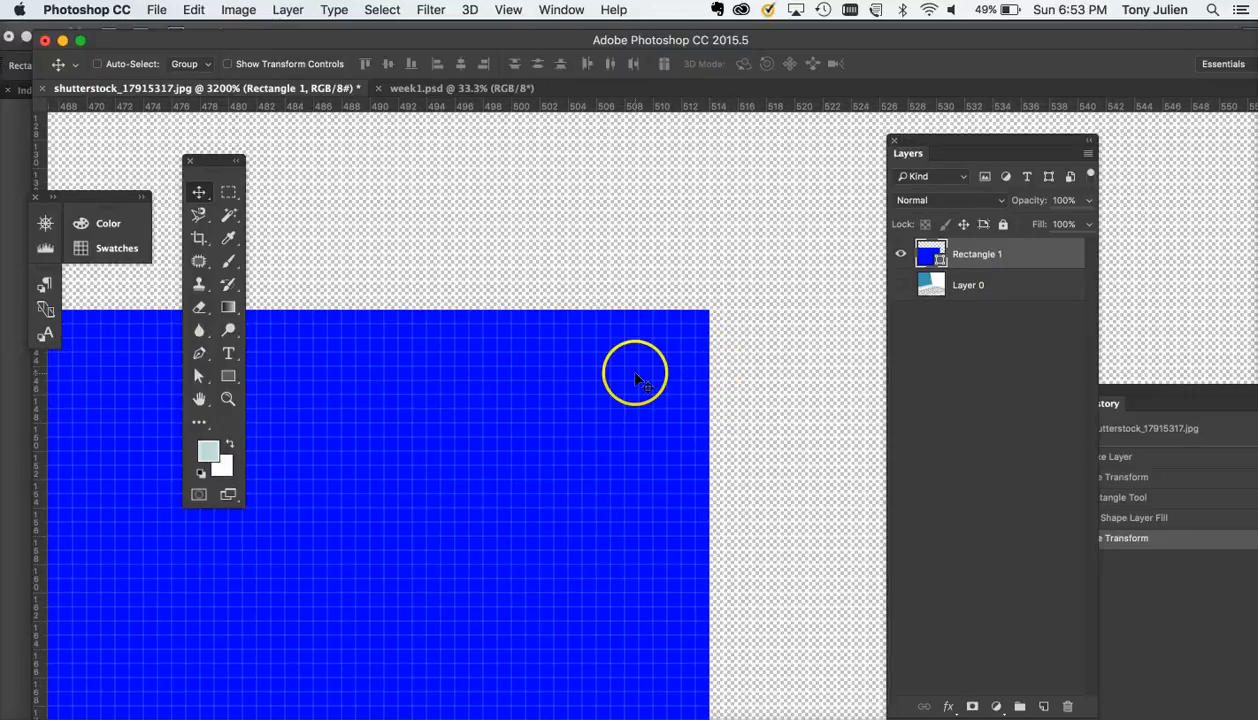
- Switch to Illustrator, move the large black square slightly down on the artboard around its upper-left corner, and deselect it
{"action": "left_click", "coordinate": [344, 718]}
{"action": "scroll", "coordinate": [635, 459], "scroll_direction": "up", "scroll_amount": 5}
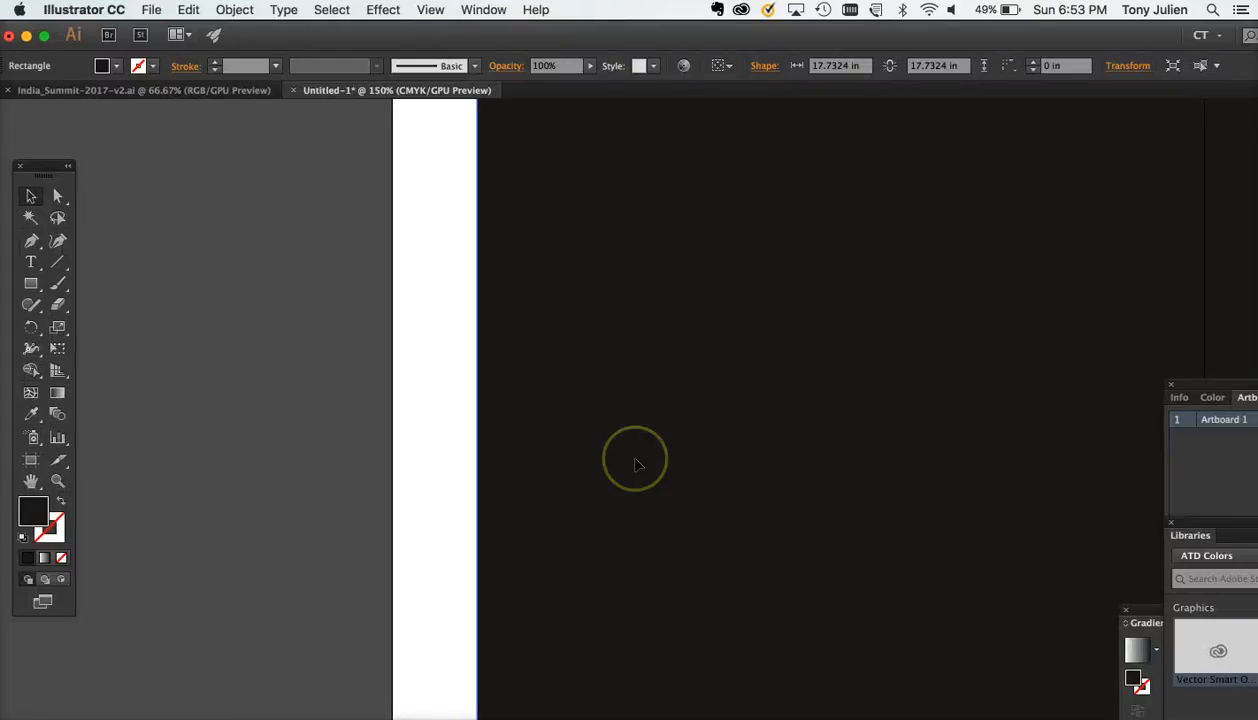
{"action": "left_click", "coordinate": [438, 281]}
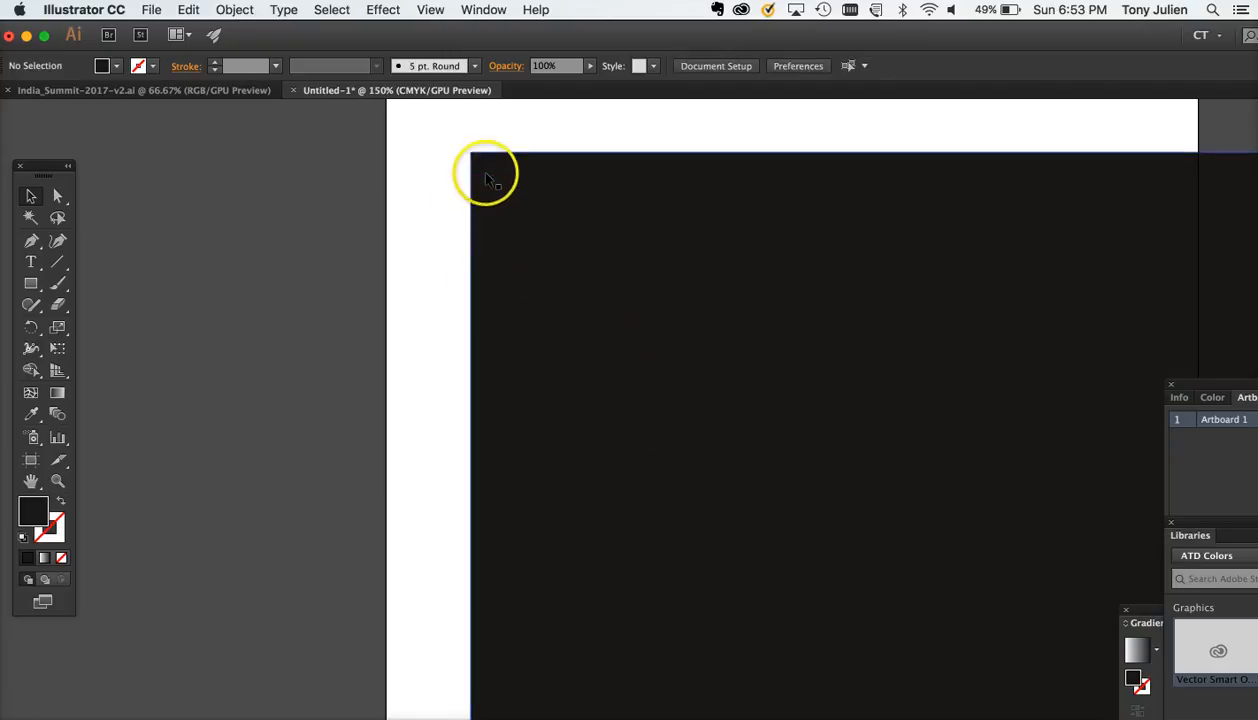
{"action": "left_click_drag", "start_coordinate": [483, 174], "coordinate": [500, 301]}
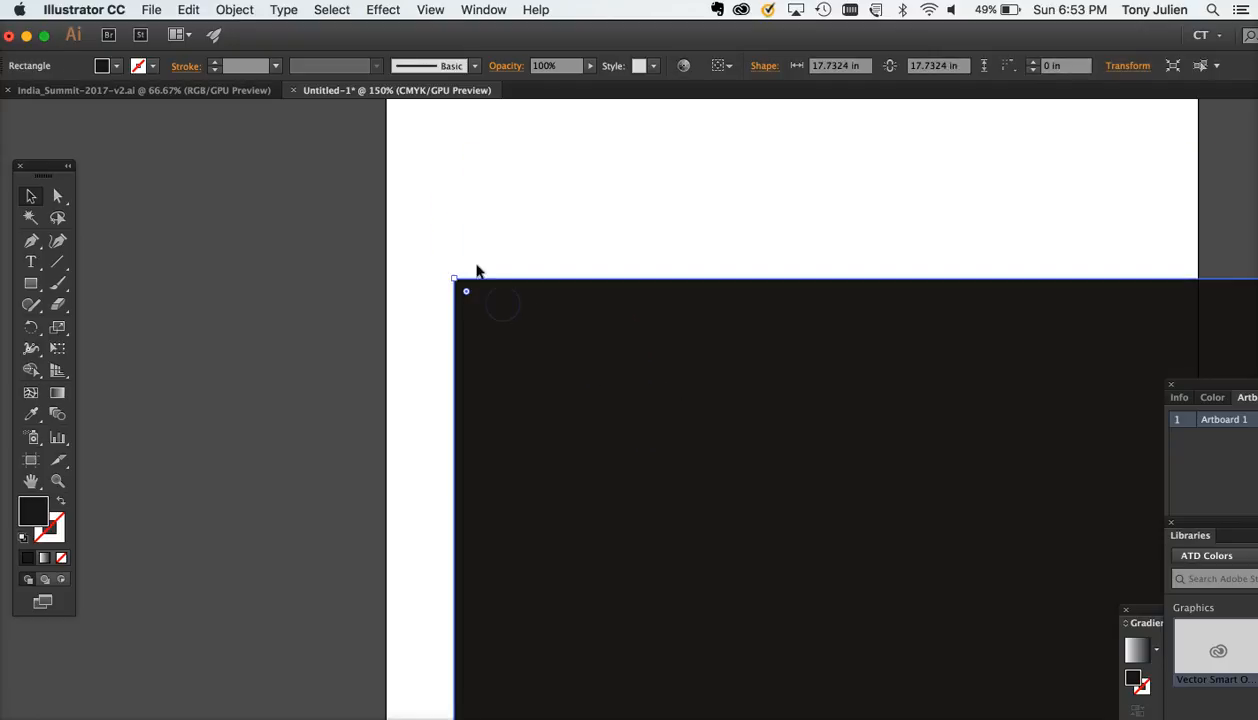
{"action": "left_click", "coordinate": [467, 236]}
{"action": "left_click", "coordinate": [479, 238]}
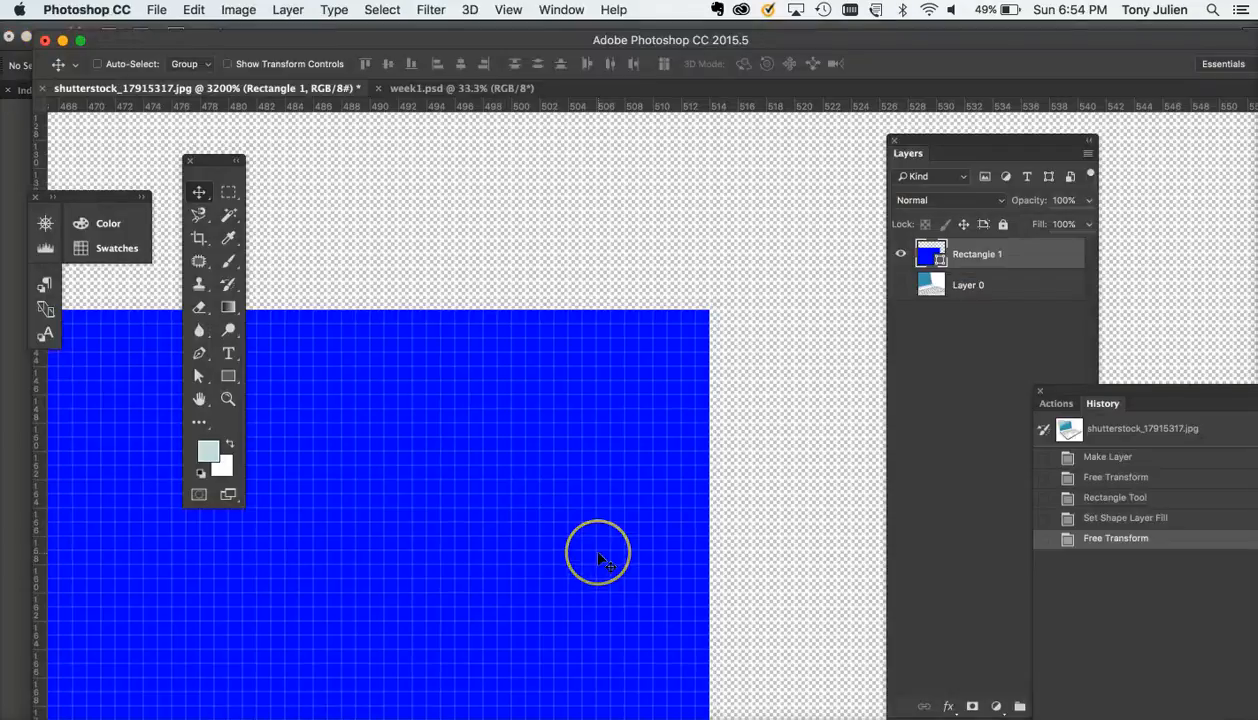
- Switch to Photoshop, make the laptop layer visible, and hide the blue square layer
{"action": "key", "text": "super+minus"}
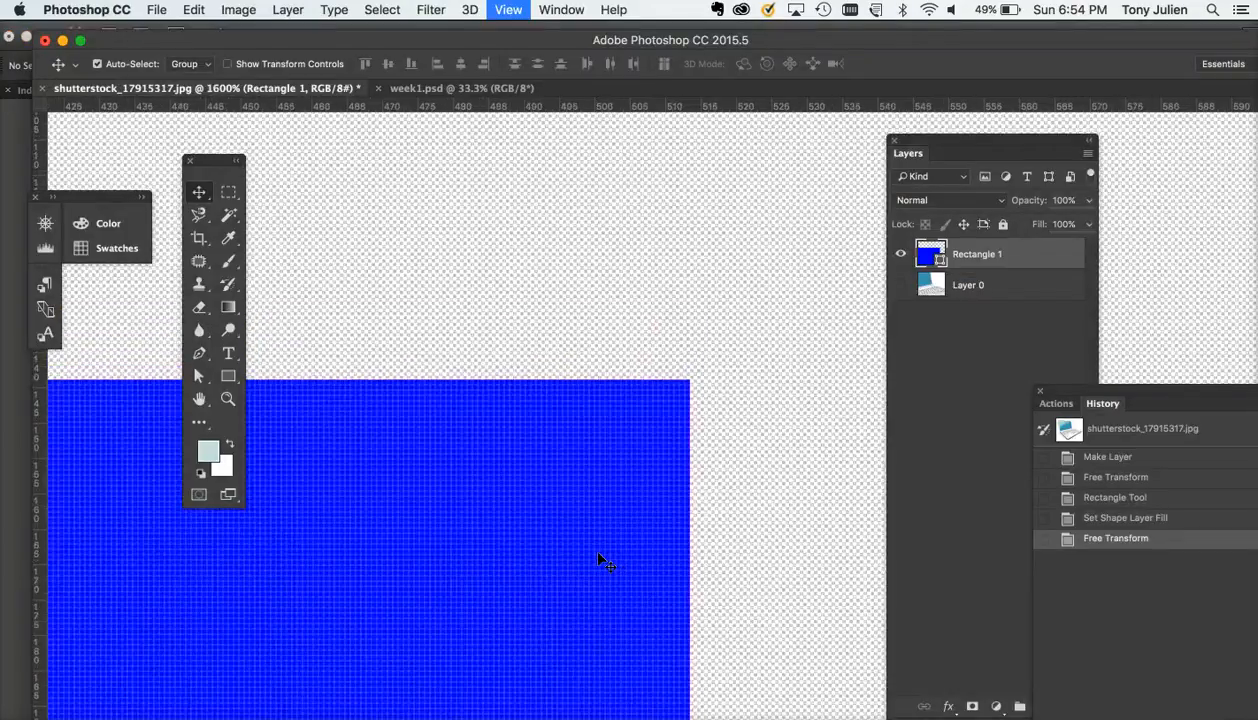
{"action": "key", "text": "super+minus"}
{"action": "key", "text": "super+minus"}
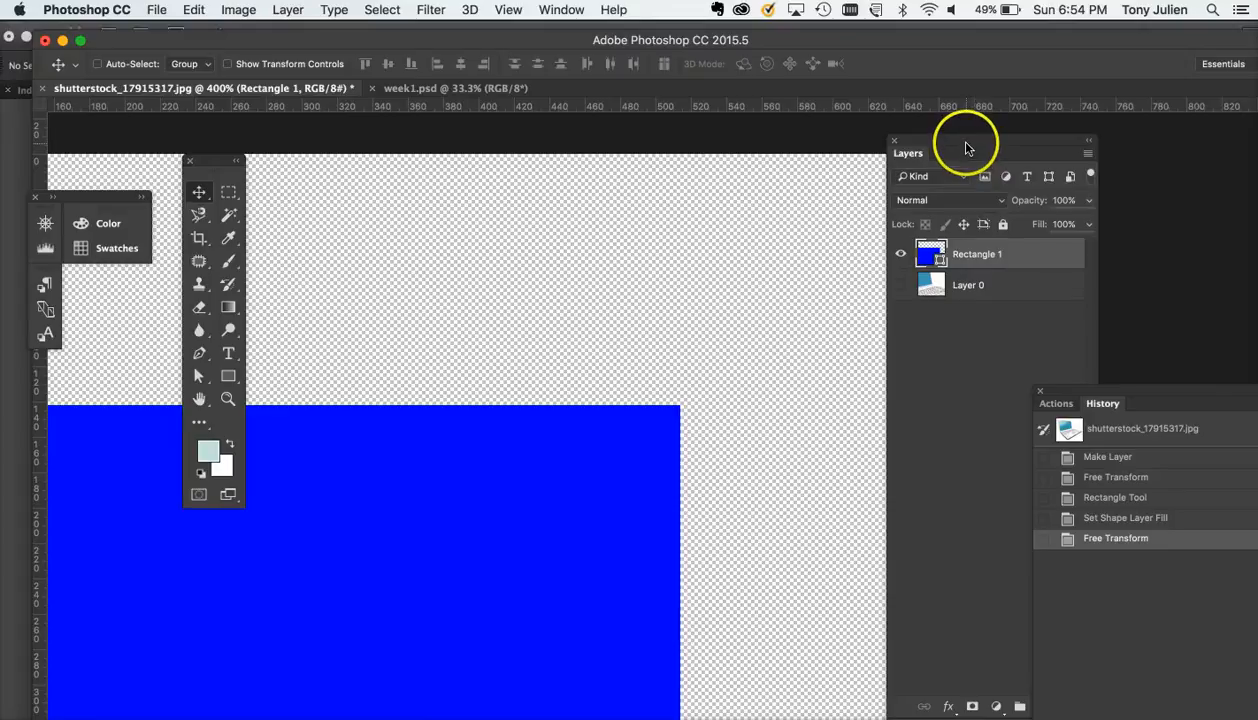
{"action": "left_click_drag", "start_coordinate": [966, 146], "coordinate": [794, 150]}
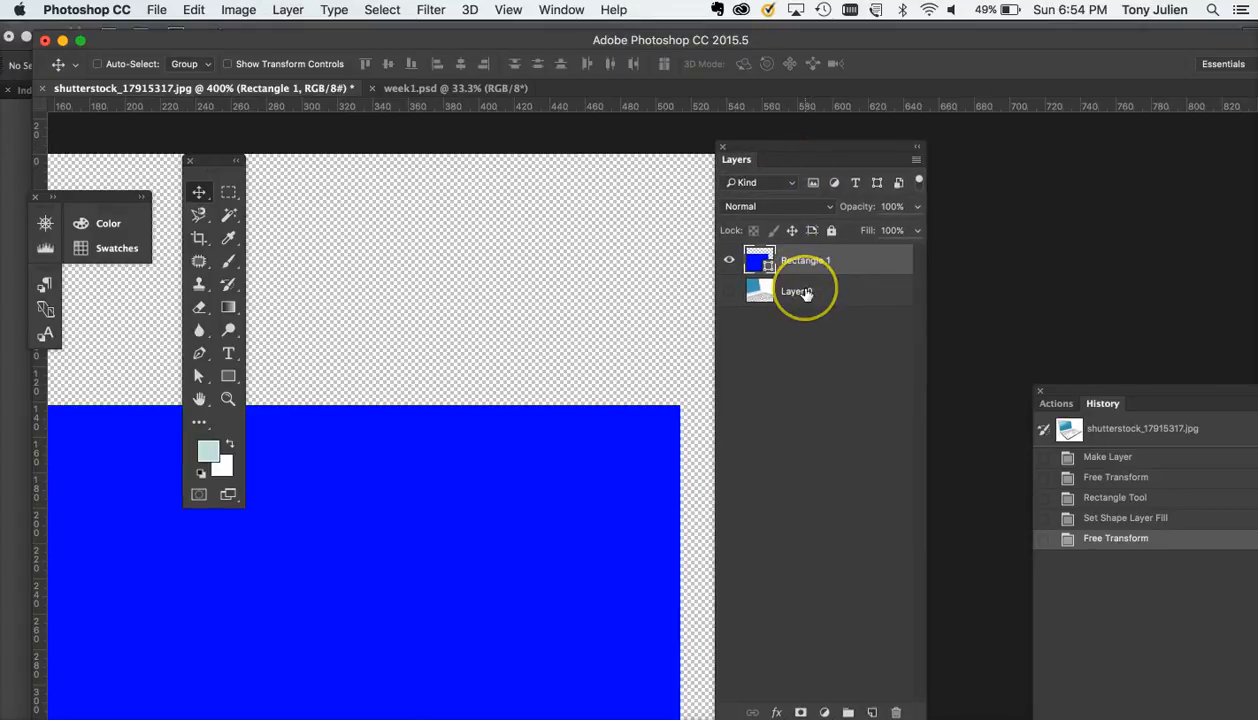
{"action": "left_click", "coordinate": [729, 290]}
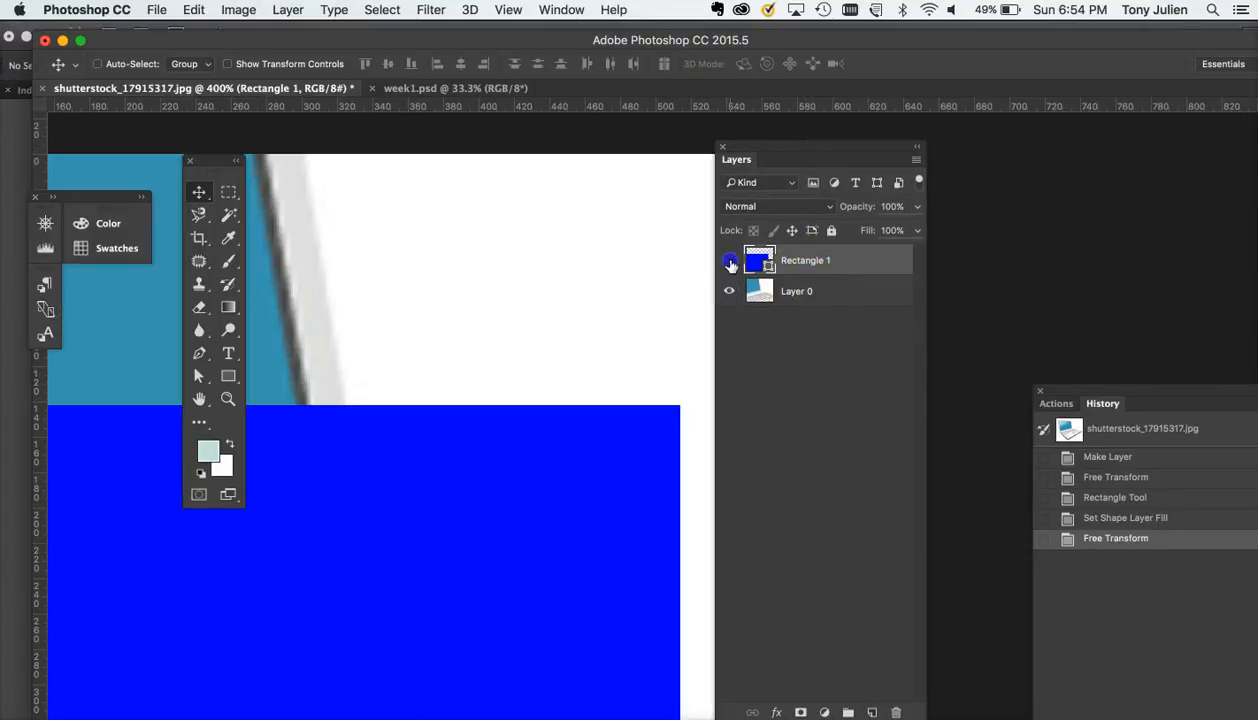
{"action": "left_click", "coordinate": [729, 262]}
{"action": "left_click", "coordinate": [466, 368]}
- Draw a blue rectangle about 252 by 214 px over the laptop and delete its layer
{"action": "key", "text": "super+minus"}
{"action": "key", "text": "super+minus"}
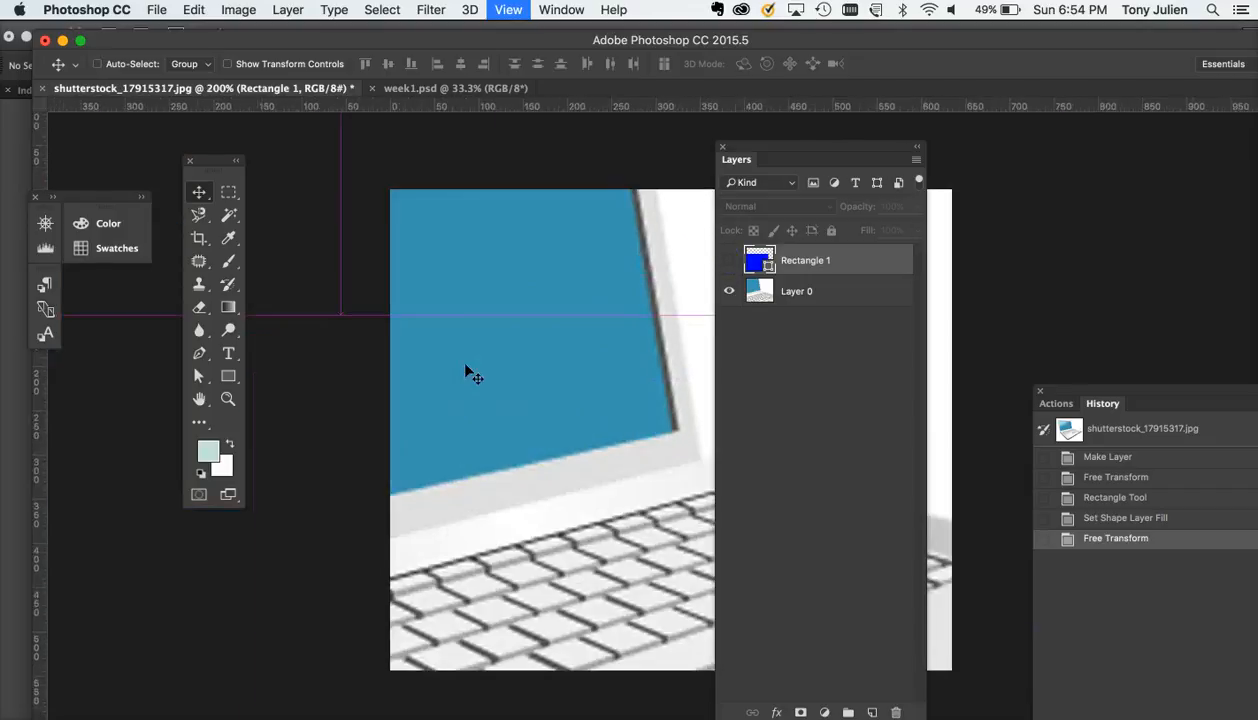
{"action": "key", "text": "super+minus"}
{"action": "left_click", "coordinate": [227, 372]}
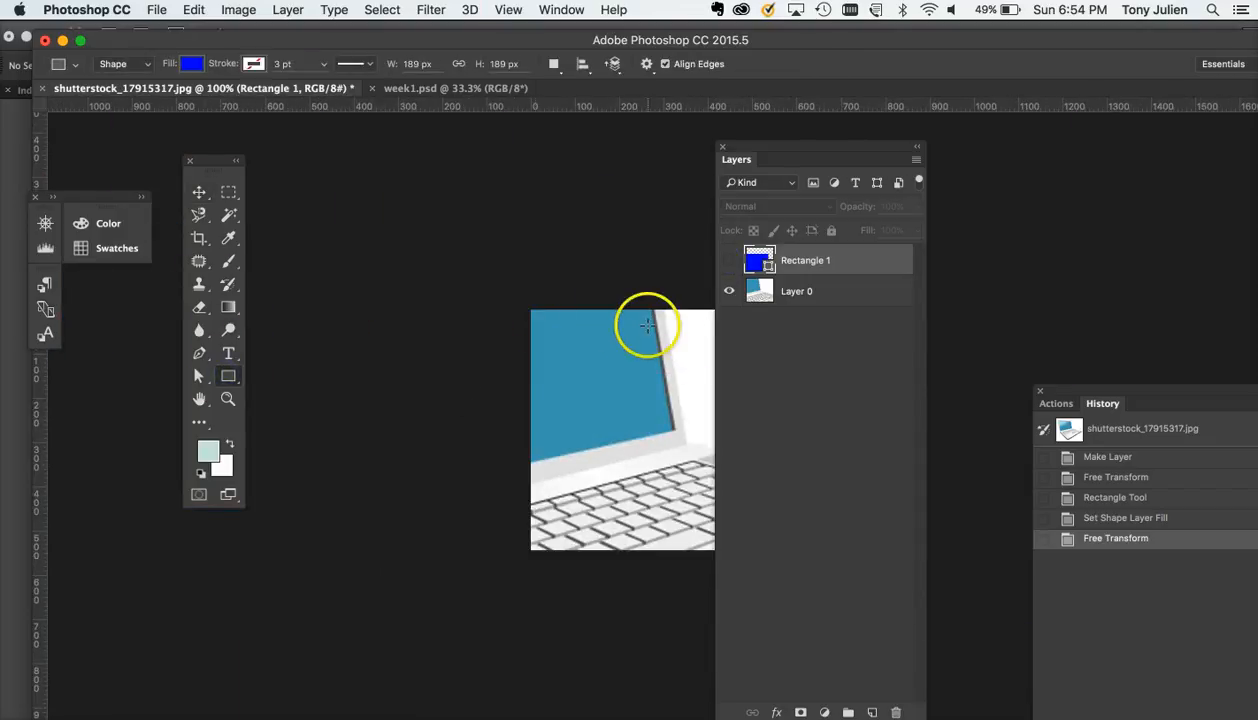
{"action": "left_click_drag", "start_coordinate": [596, 368], "coordinate": [709, 462]}
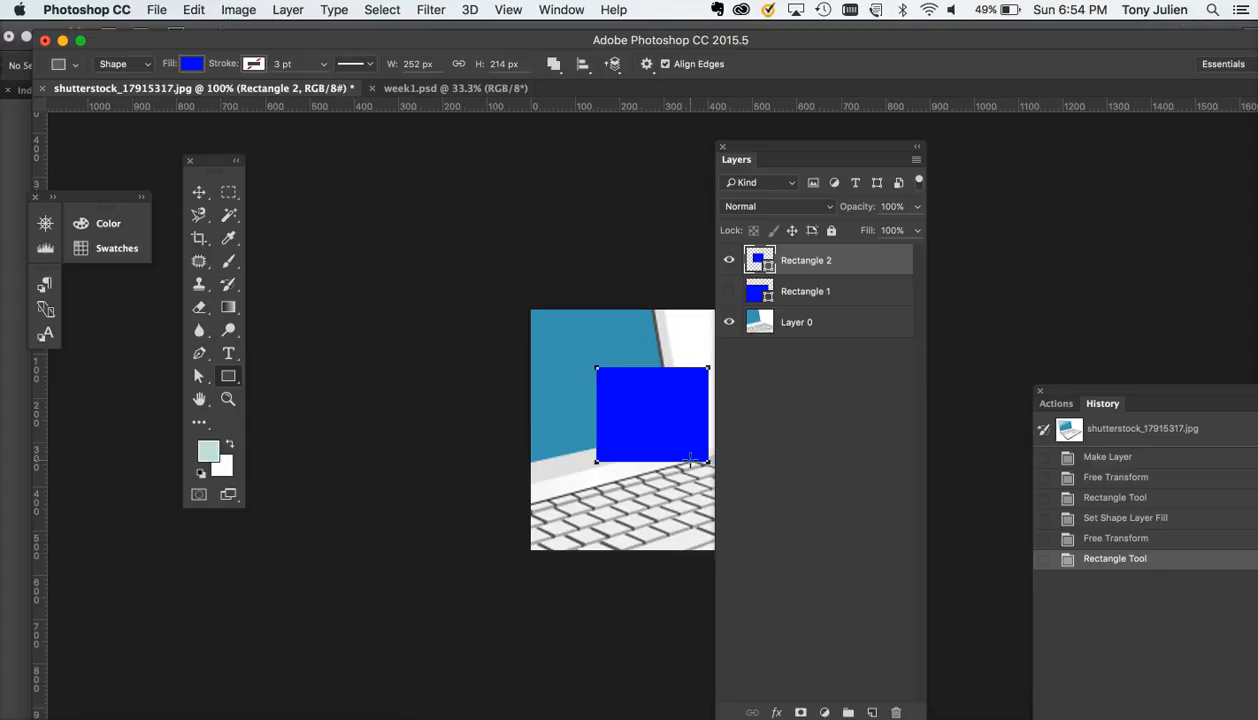
{"action": "key", "text": "Delete"}
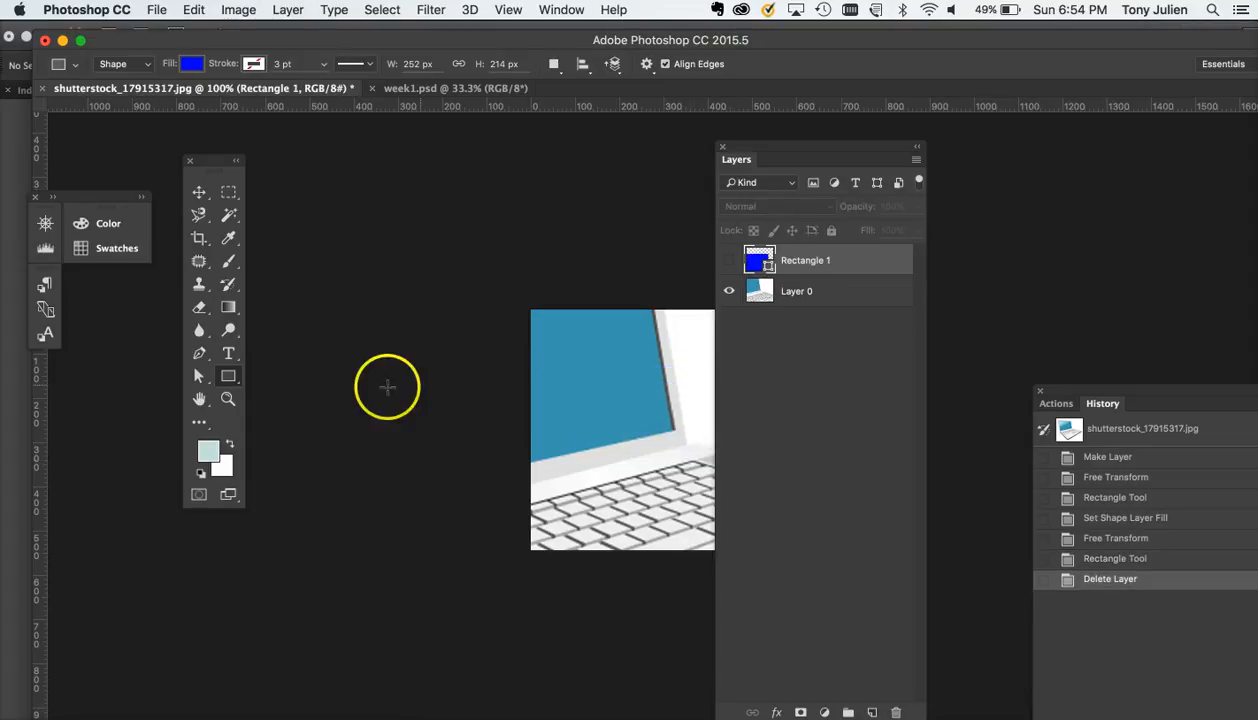
- Paint a soft, curved pale teal Brush stroke directly on the laptop layer and magnify it to 300%
{"action": "left_click", "coordinate": [228, 260]}
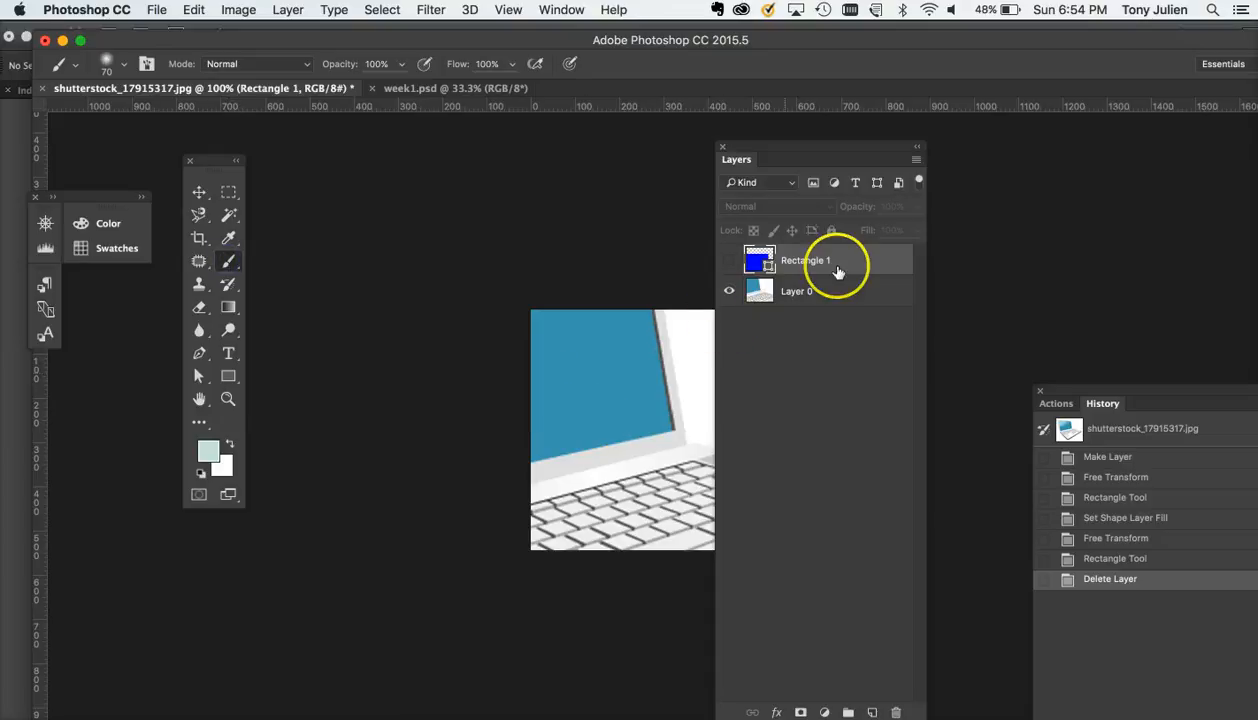
{"action": "left_click", "coordinate": [798, 295]}
{"action": "mouse_move", "coordinate": [562, 413]}
{"action": "left_mouse_down"}
{"action": "mouse_move", "coordinate": [604, 432]}
{"action": "mouse_move", "coordinate": [674, 407]}
{"action": "mouse_move", "coordinate": [690, 387]}
{"action": "left_mouse_up"}
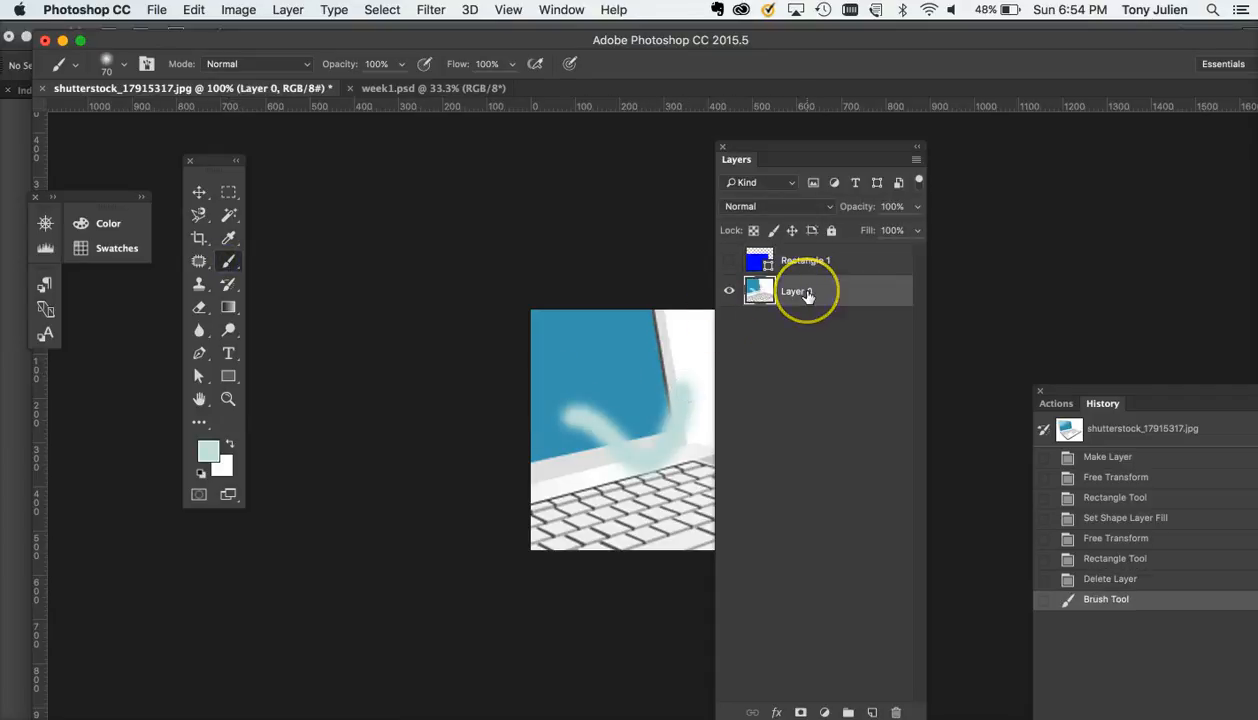
{"action": "key", "text": "super+equal"}
{"action": "key", "text": "super+equal"}
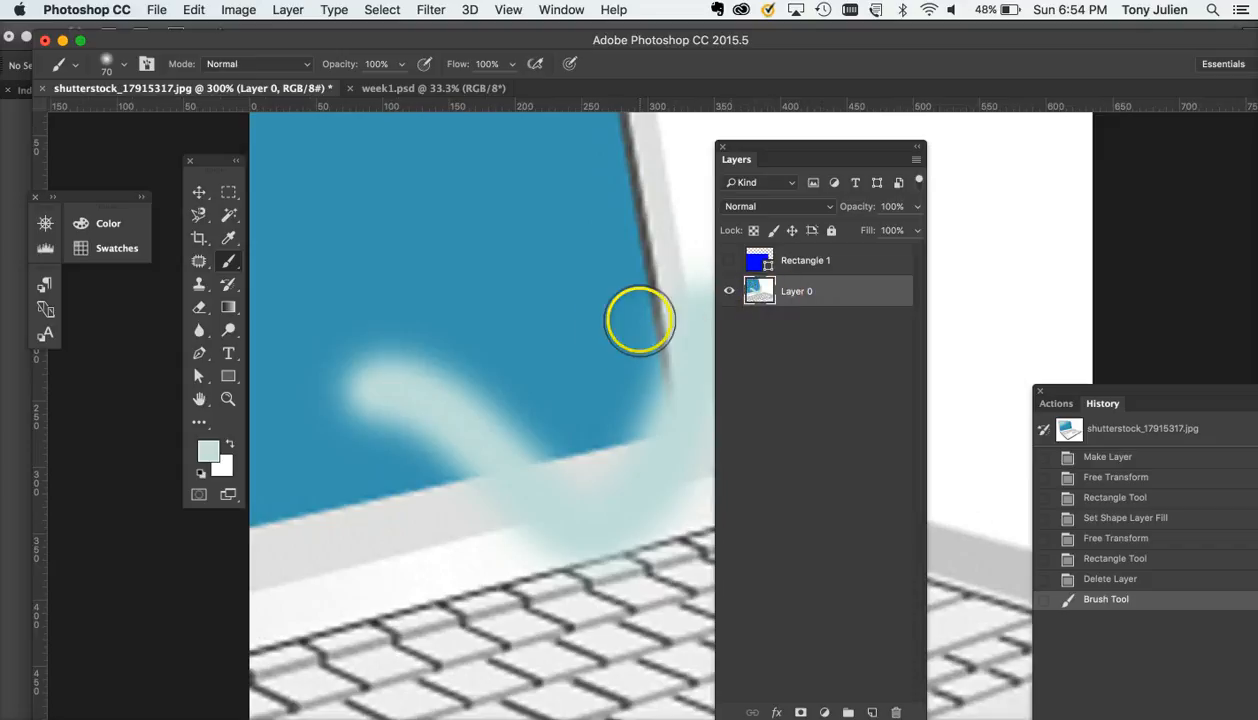
- Move the painted laptop layer slightly upward and add an empty layer above it
{"action": "left_click", "coordinate": [199, 192]}
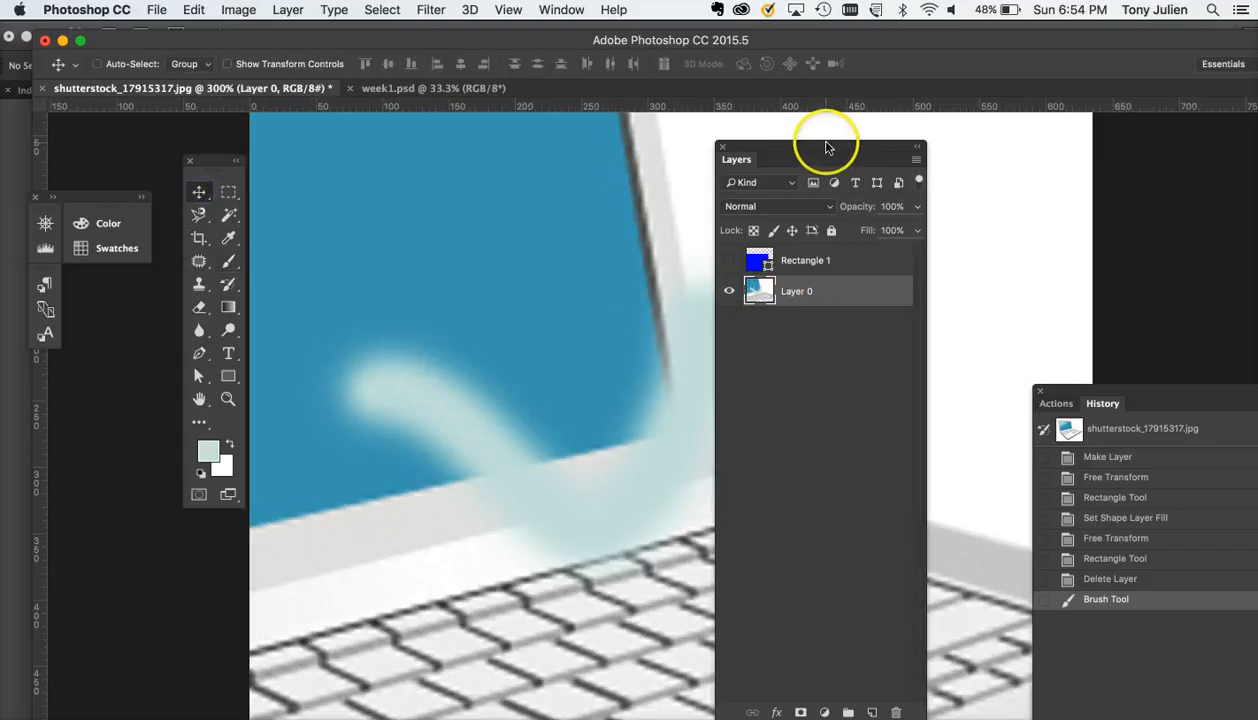
{"action": "left_click_drag", "start_coordinate": [826, 147], "coordinate": [1056, 141]}
{"action": "left_click_drag", "start_coordinate": [697, 401], "coordinate": [699, 352]}
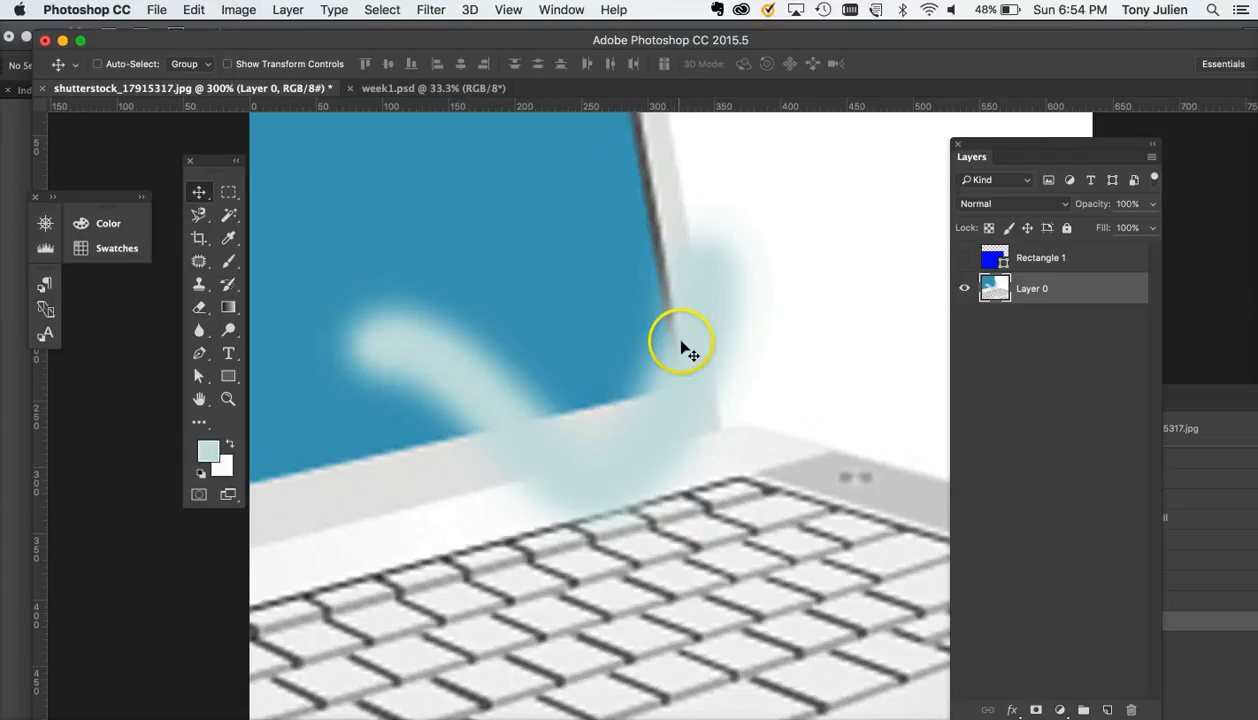
{"action": "key", "text": "super+minus"}
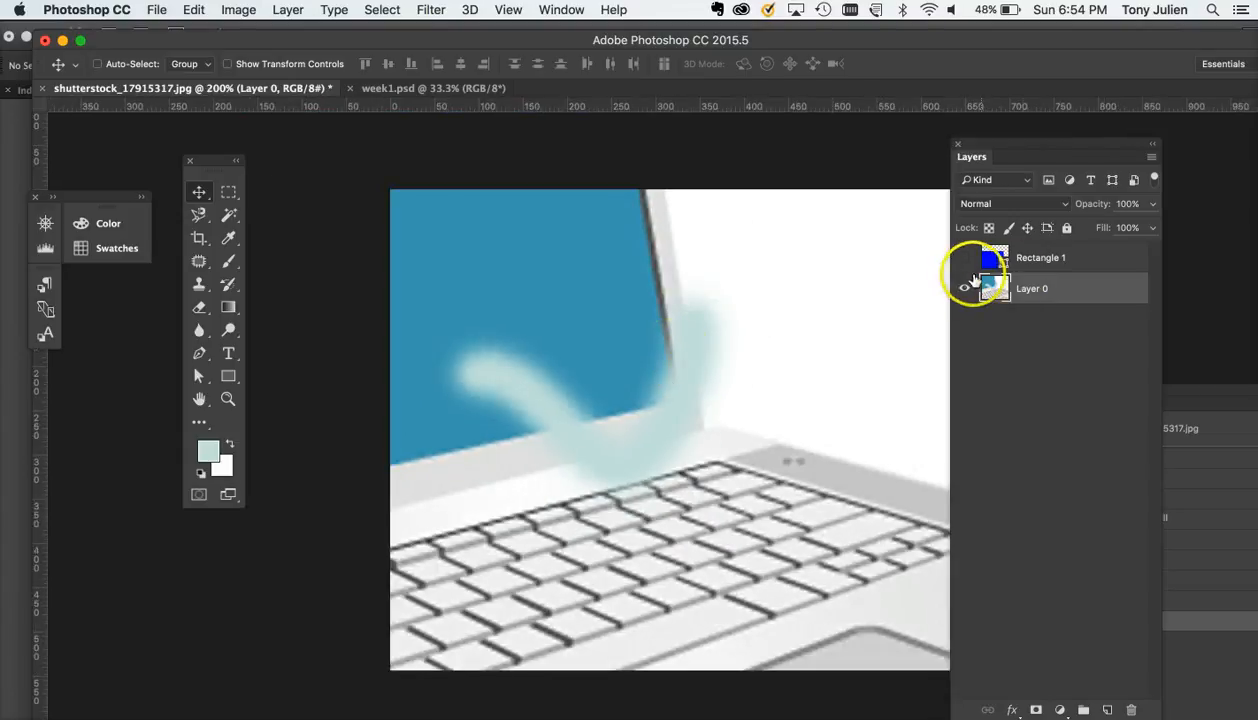
{"action": "left_click", "coordinate": [1108, 710]}
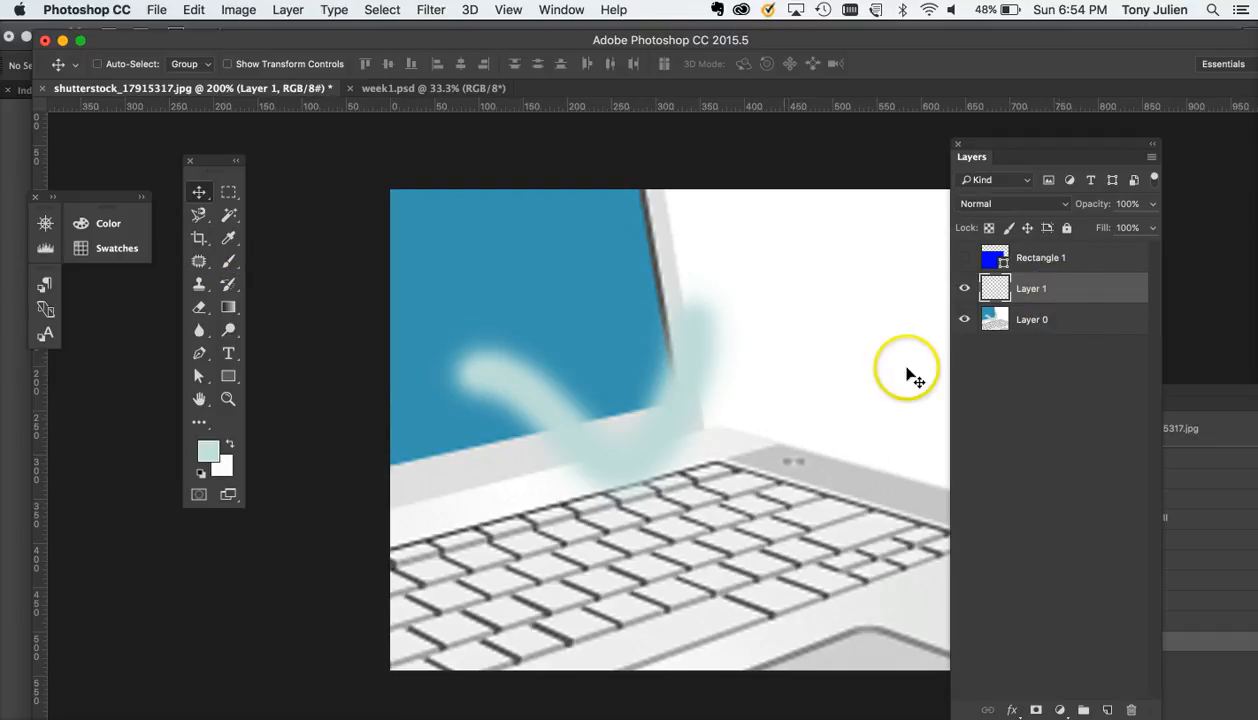
- Show the list of history states and place it beside the laptop image, clear of the layer list
{"action": "left_click", "coordinate": [561, 9]}
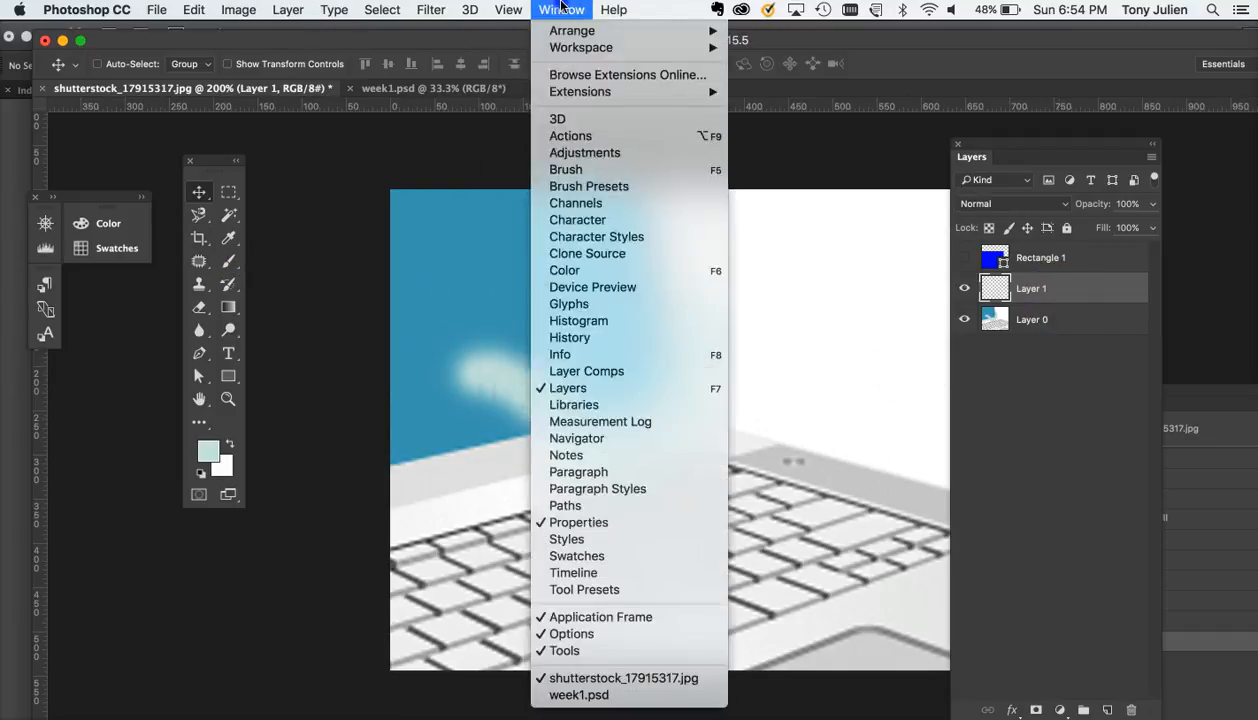
{"action": "left_click", "coordinate": [587, 338]}
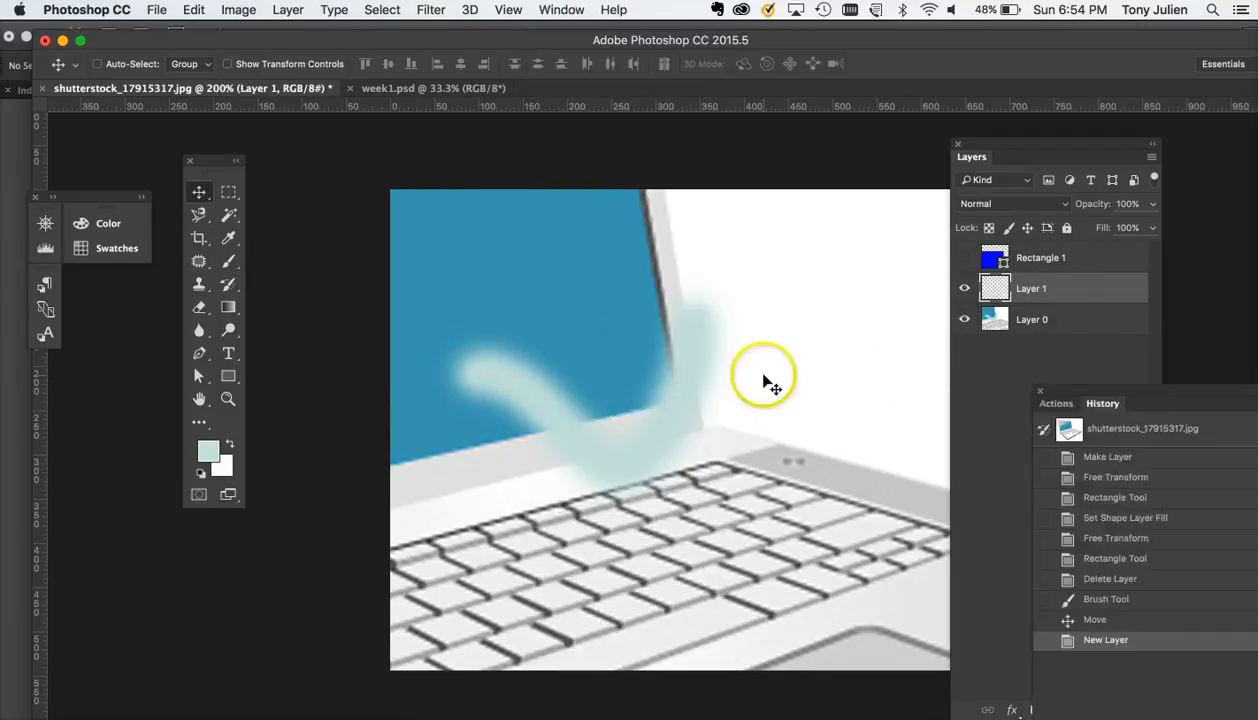
{"action": "left_click_drag", "start_coordinate": [1092, 414], "coordinate": [173, 308]}
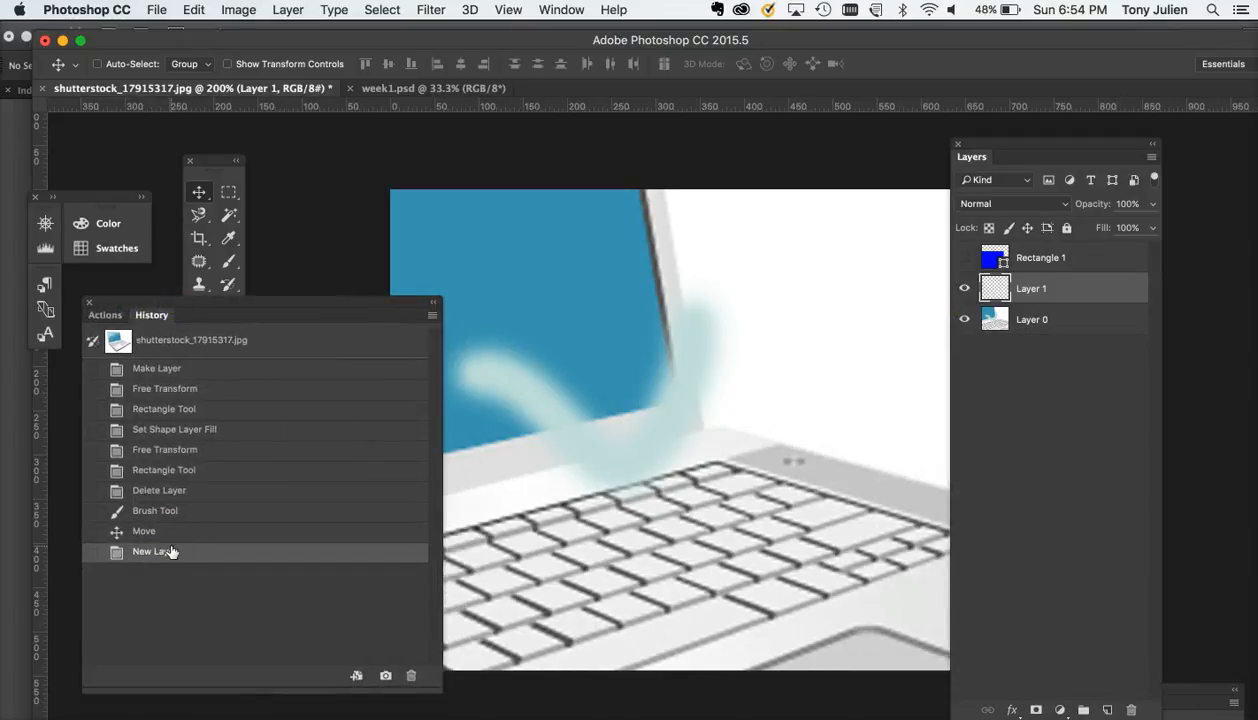
- Undo the creation of the new layer
{"action": "left_click", "coordinate": [196, 10]}
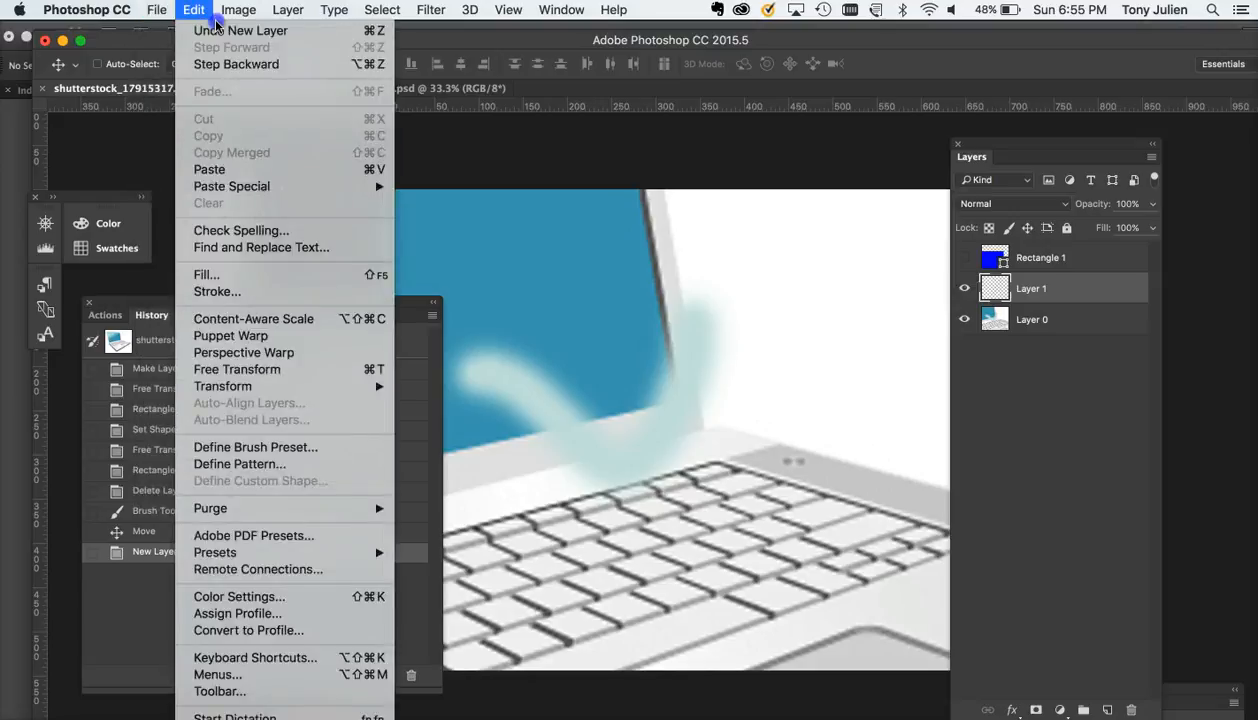
{"action": "left_click", "coordinate": [215, 30]}
{"action": "left_click", "coordinate": [196, 12]}
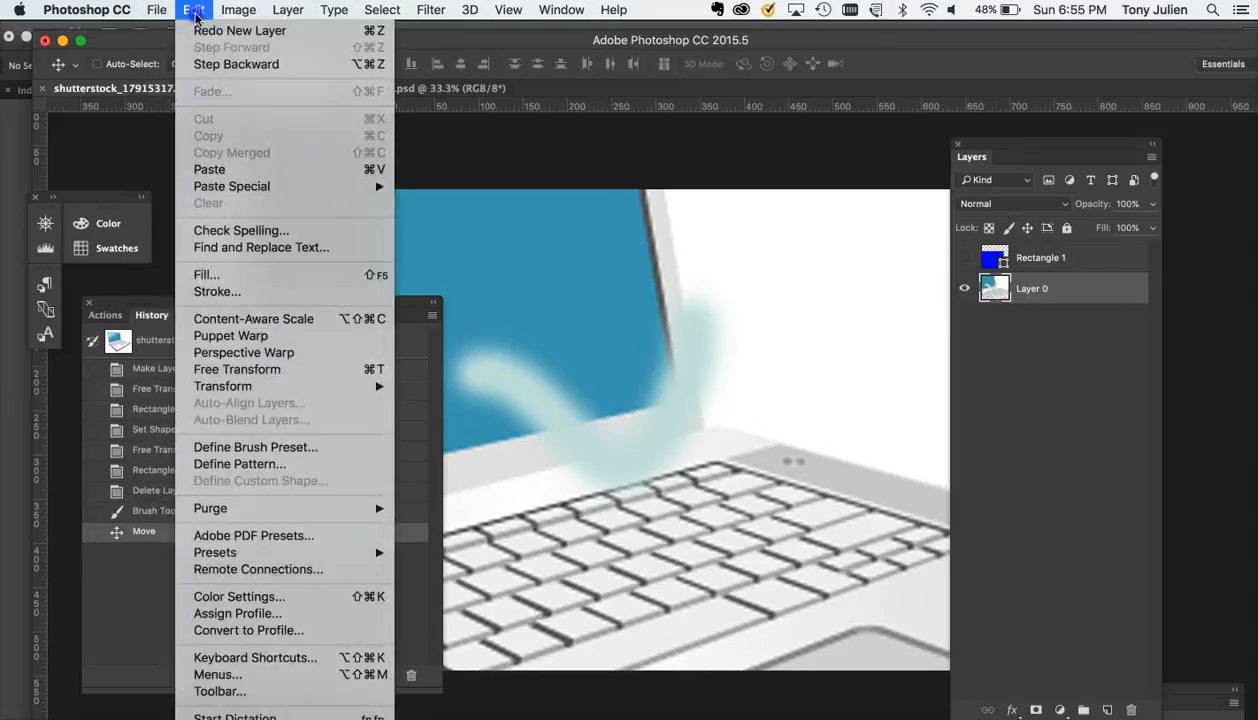
{"action": "left_click", "coordinate": [134, 540]}
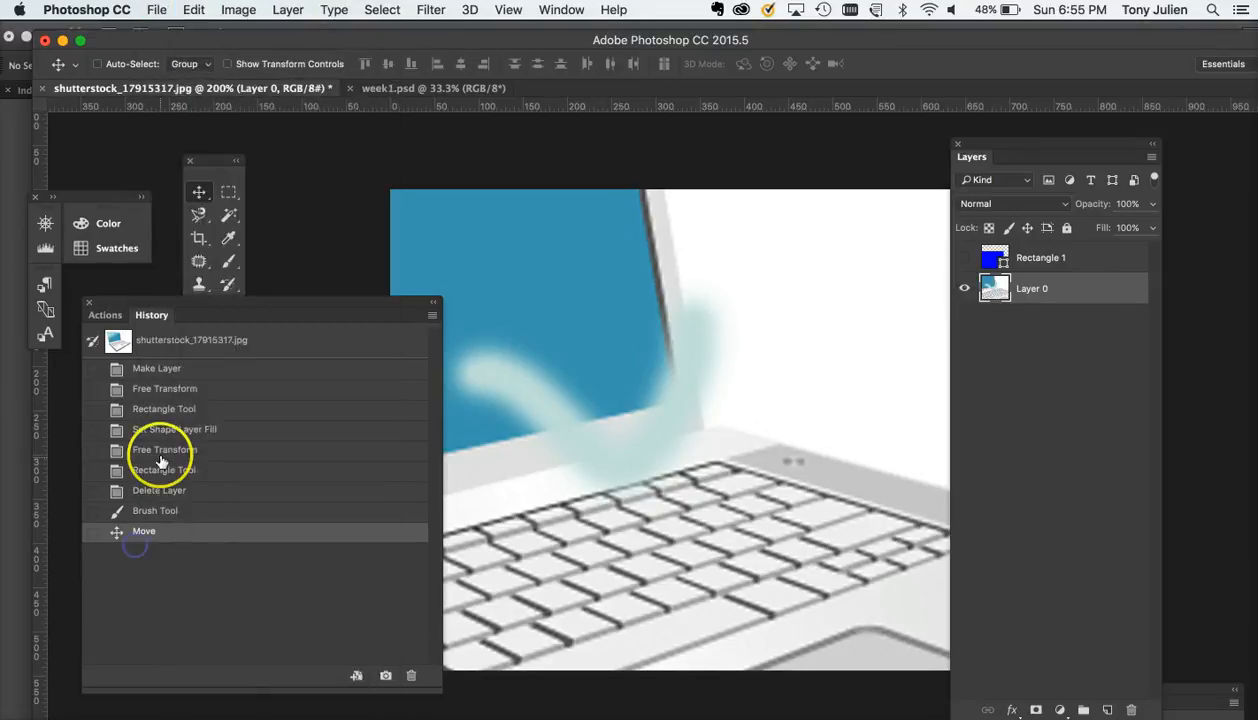
- Revert the image to its originally opened state, then restore the Delete Layer state preceding the brush stroke
{"action": "left_click", "coordinate": [168, 345]}
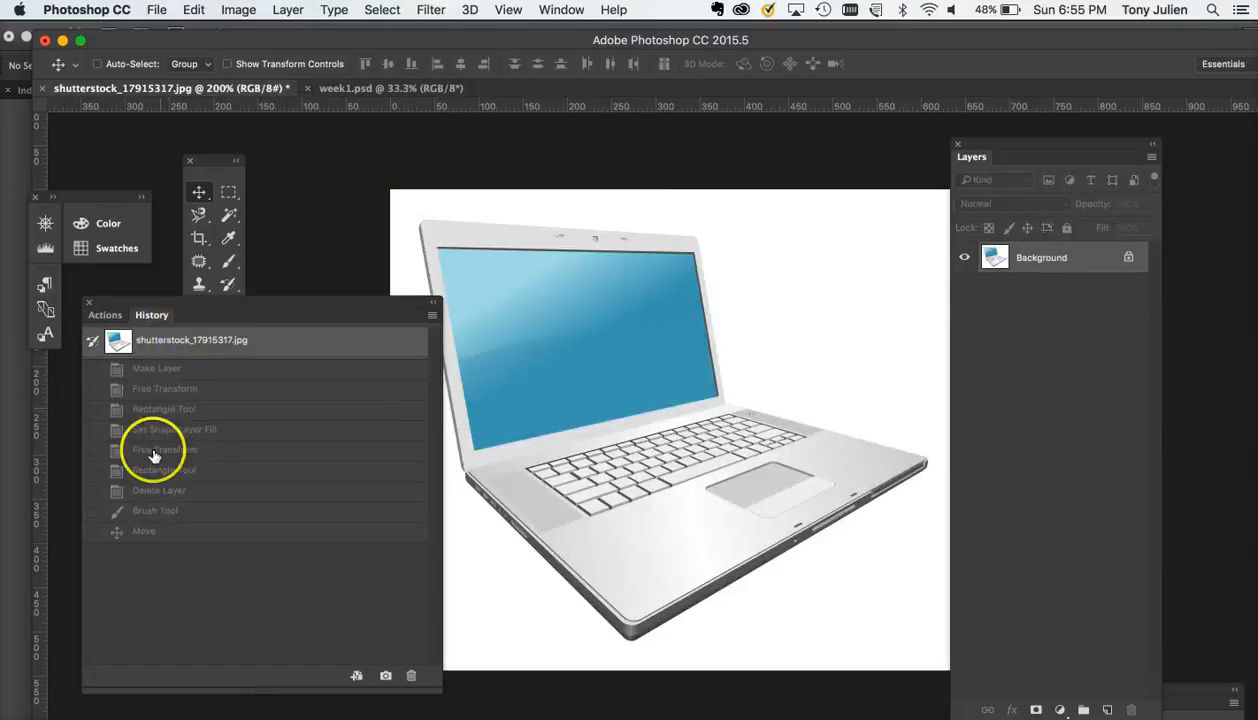
{"action": "left_click", "coordinate": [146, 509]}
{"action": "left_click_drag", "start_coordinate": [226, 325], "coordinate": [220, 237]}
{"action": "left_click", "coordinate": [153, 408]}
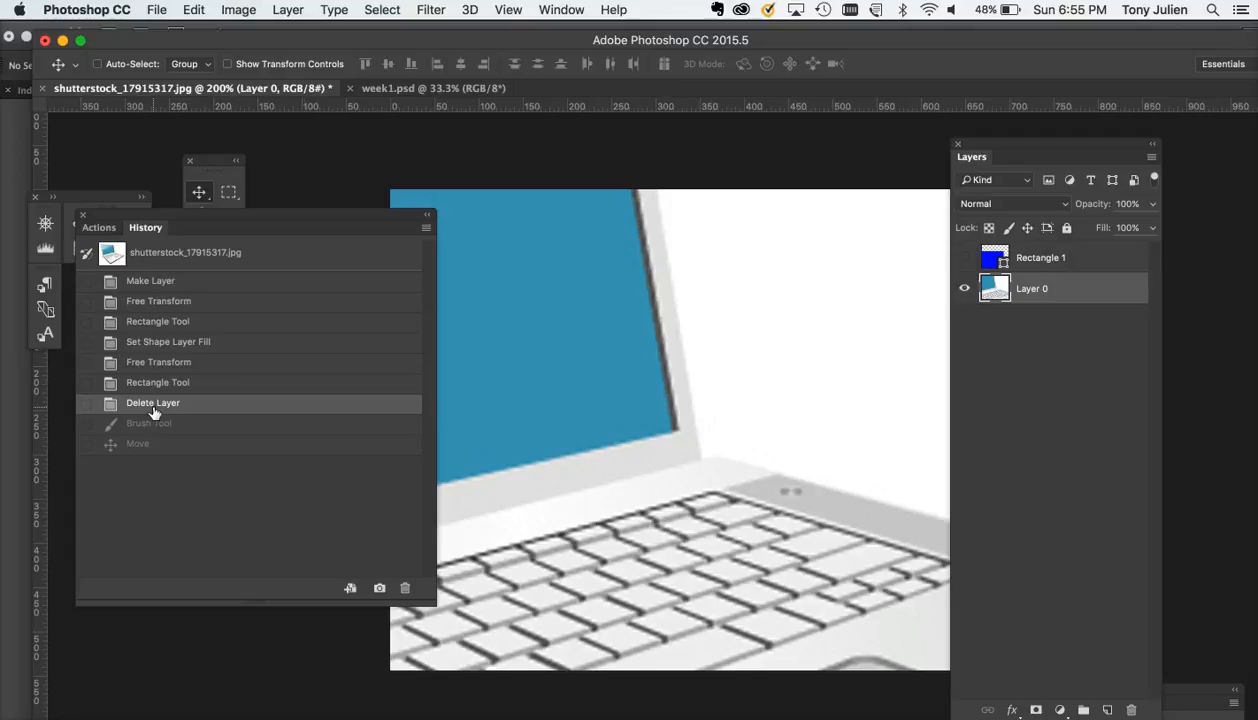
- Add a new layer above the laptop layer and paint a soft, wavy pale teal Brush stroke across the laptop screen
{"action": "left_click", "coordinate": [1107, 709]}
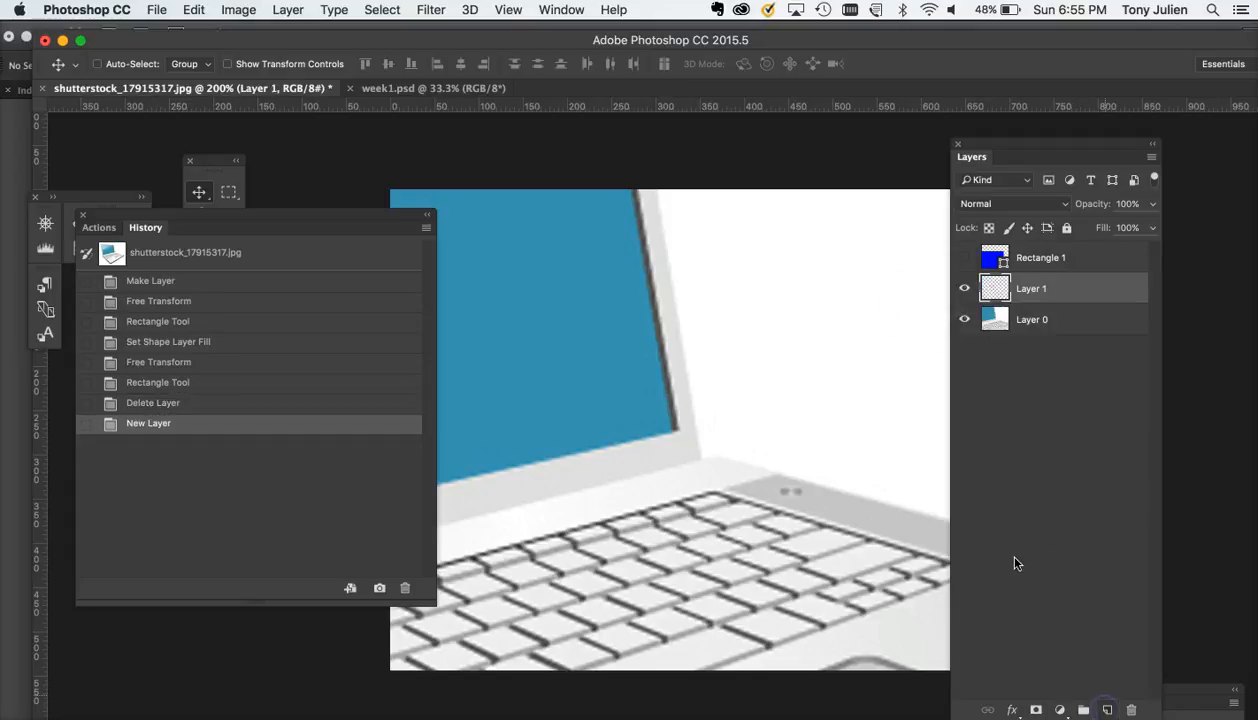
{"action": "left_click", "coordinate": [213, 165]}
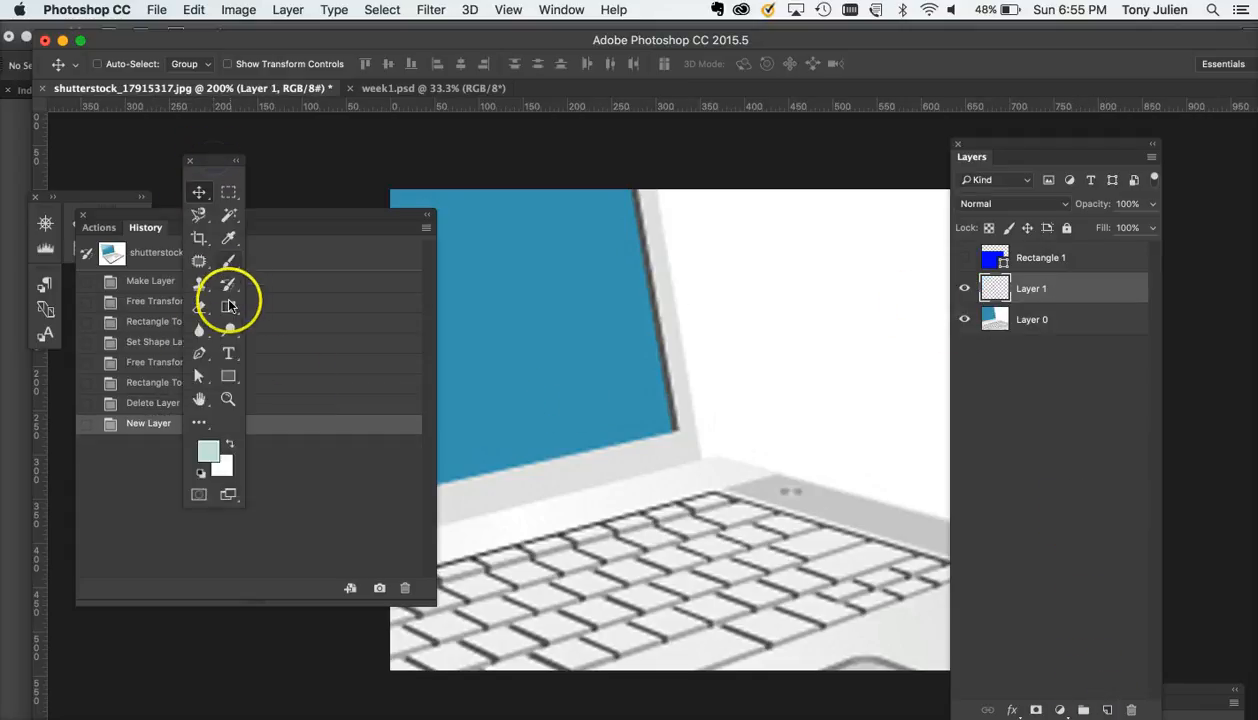
{"action": "left_click", "coordinate": [228, 261]}
{"action": "mouse_move", "coordinate": [515, 372]}
{"action": "left_mouse_down"}
{"action": "mouse_move", "coordinate": [604, 398]}
{"action": "mouse_move", "coordinate": [775, 339]}
{"action": "mouse_move", "coordinate": [845, 366]}
{"action": "left_mouse_up"}
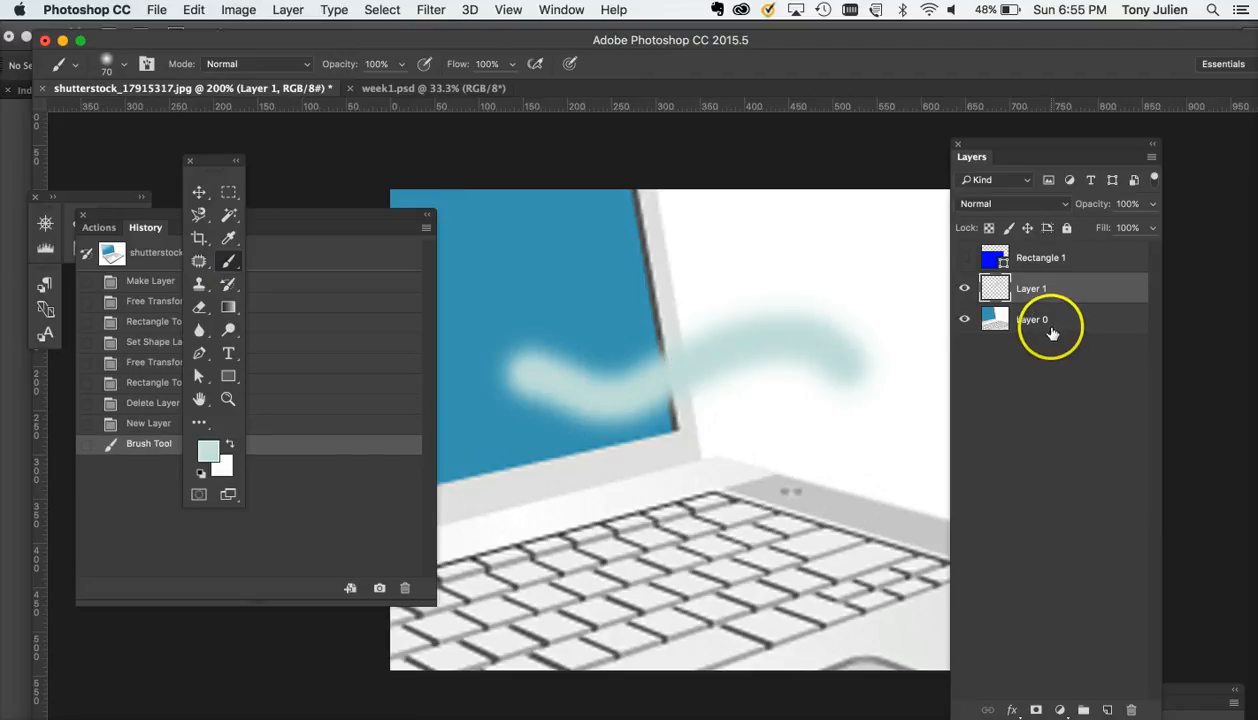
- Toggle the painted layer's visibility off and on to compare the laptop image with and without the stroke
{"action": "left_click", "coordinate": [964, 289]}
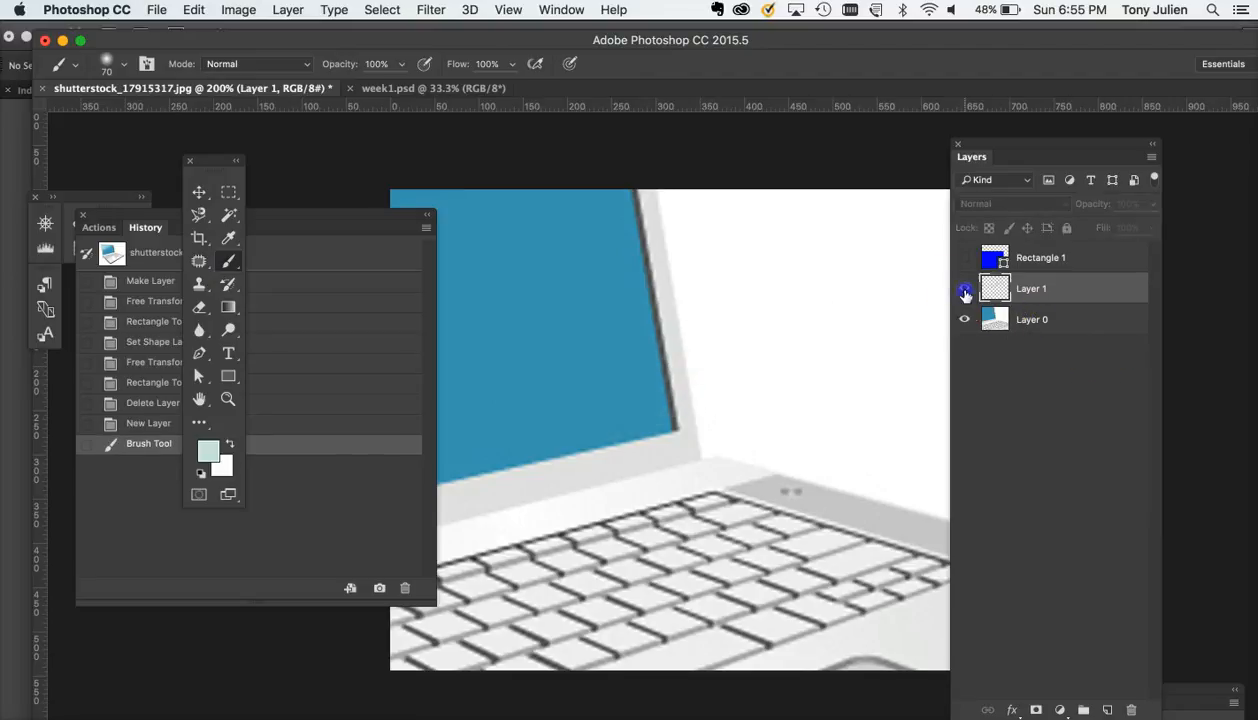
{"action": "left_click", "coordinate": [964, 289]}
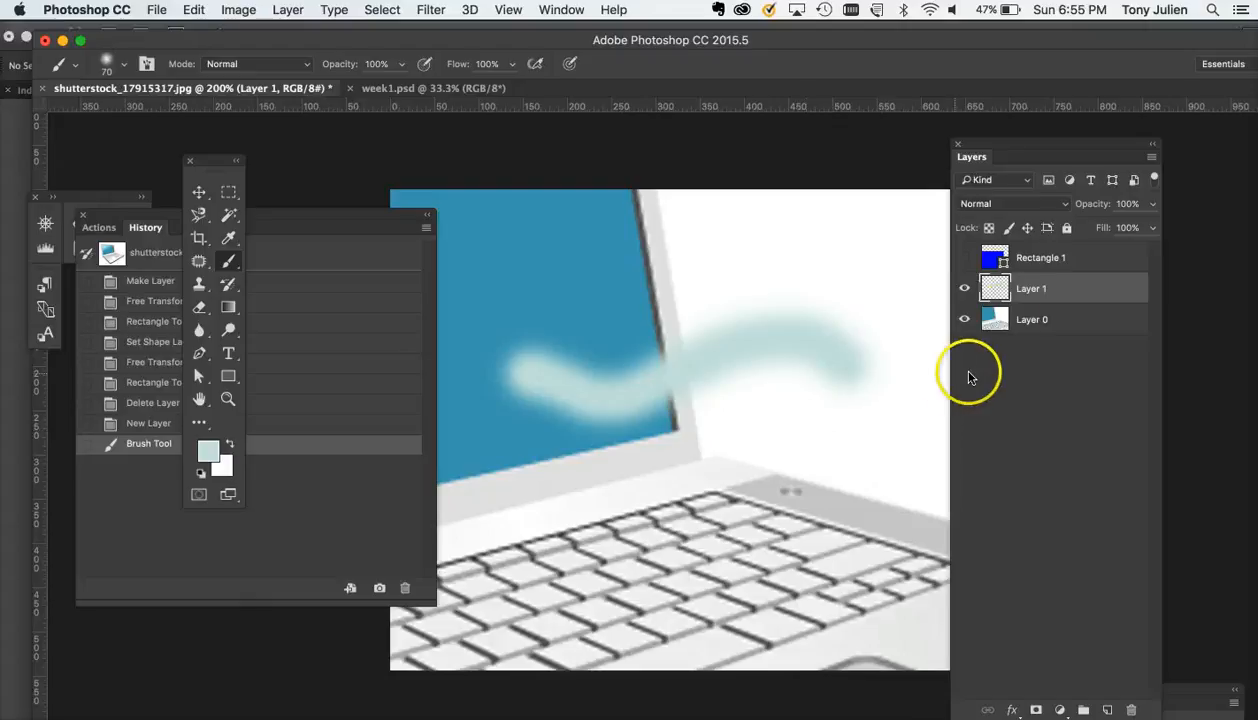
{"action": "left_click", "coordinate": [964, 288]}
{"action": "left_click", "coordinate": [964, 288]}
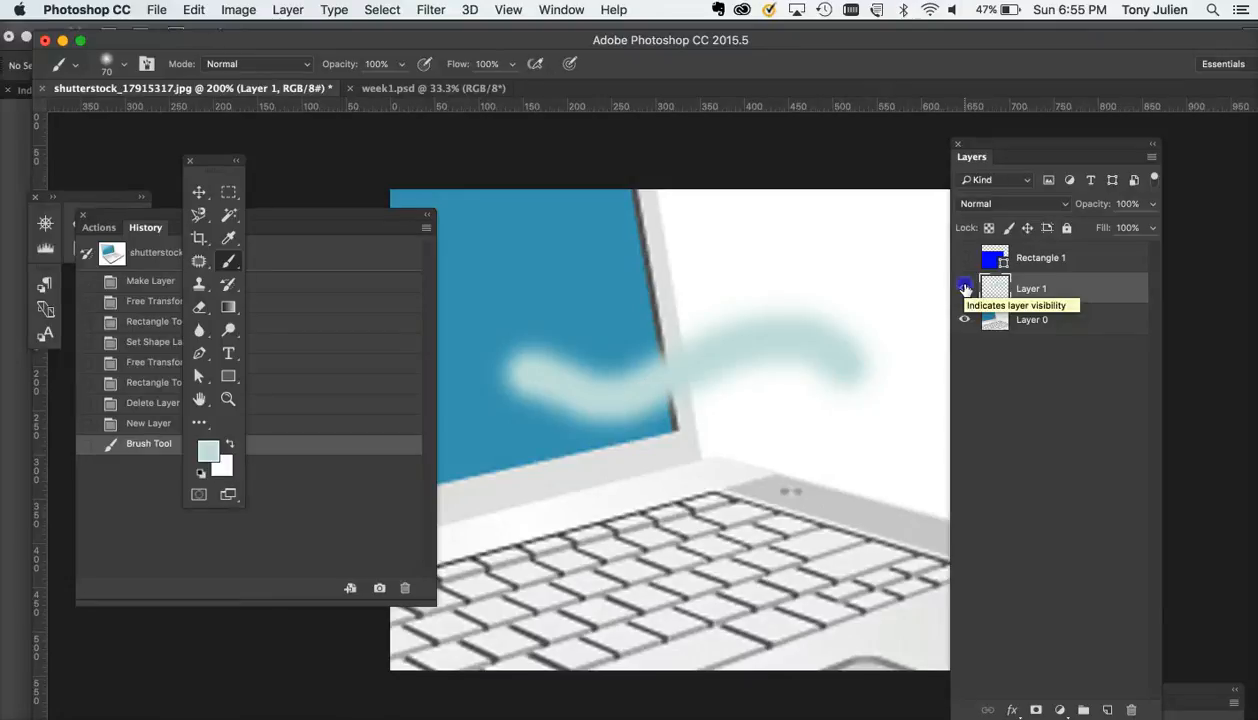
- Hide the painted stroke layer and show the laptop image at 100%
{"action": "left_click", "coordinate": [964, 288]}
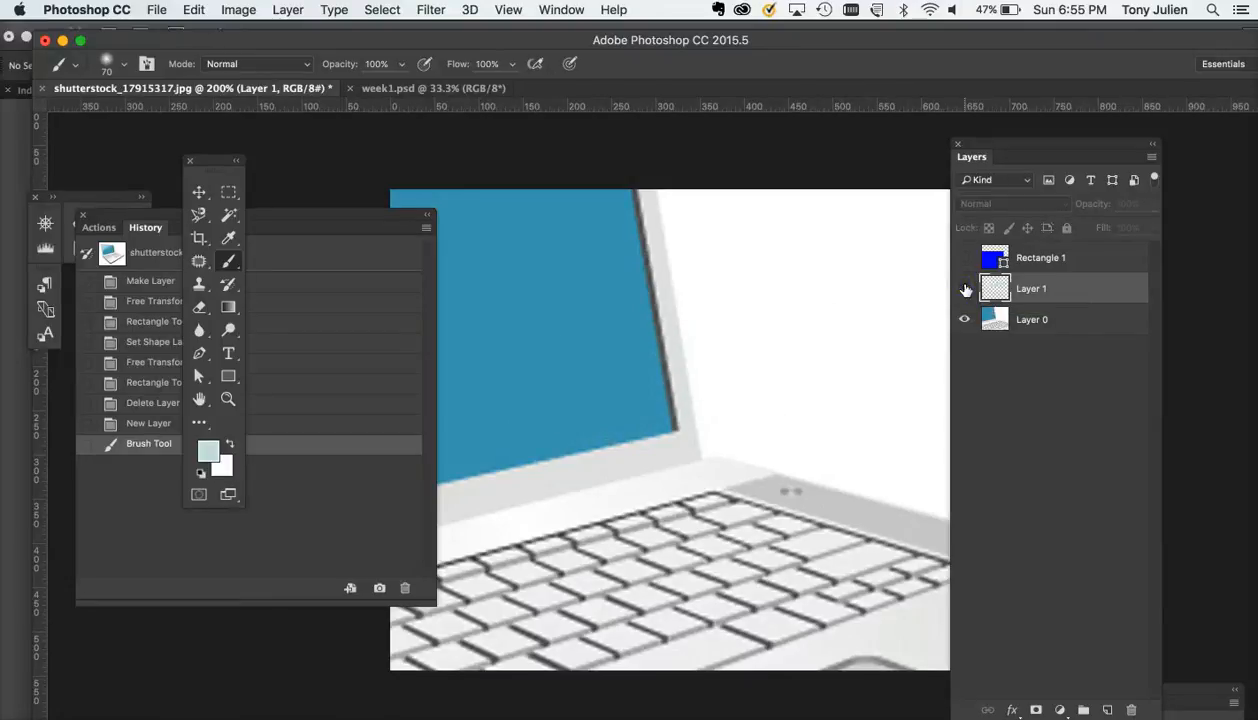
{"action": "key", "text": "super+minus"}
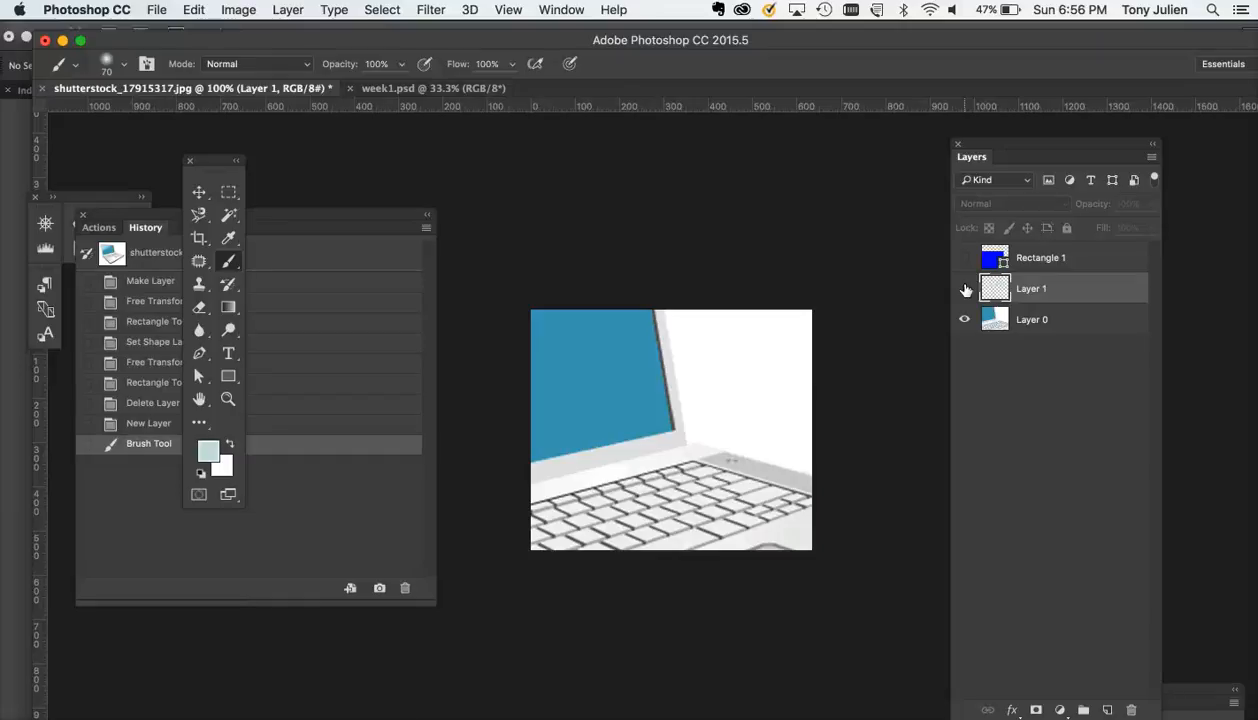
{"action": "left_click", "coordinate": [965, 290]}
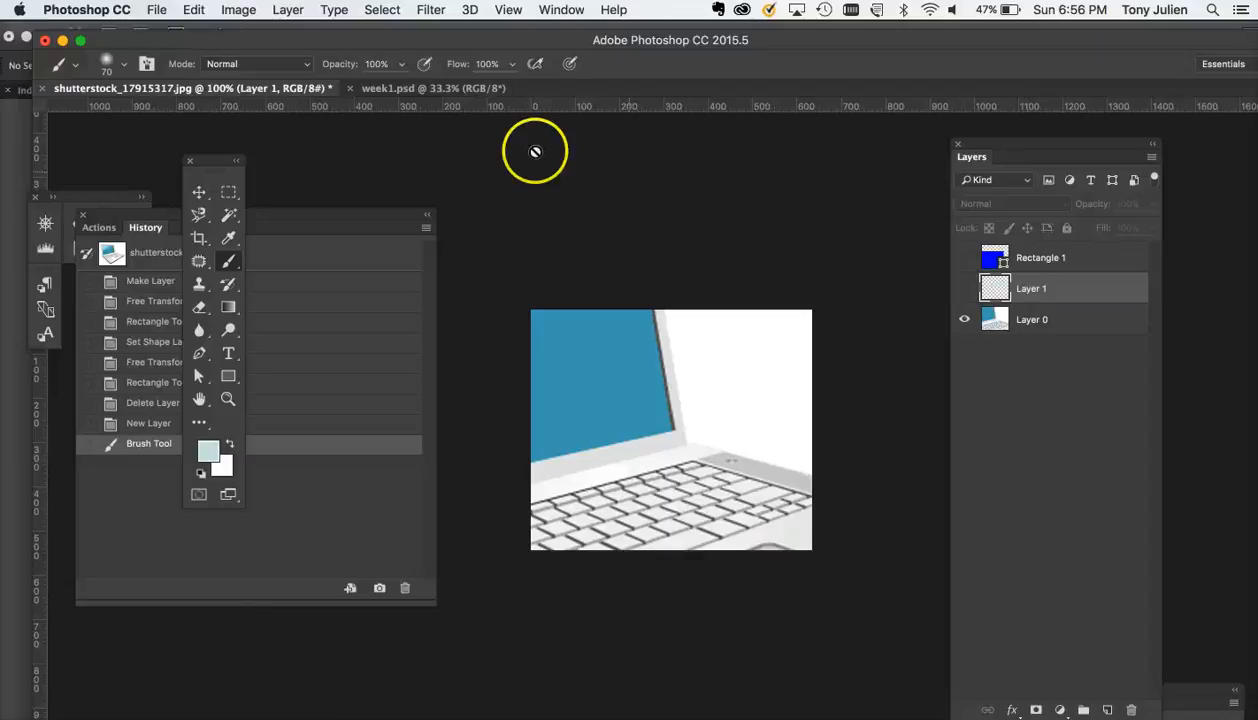
- Switch between the open documents, ending on the blank week1.psd
{"action": "left_click", "coordinate": [410, 89]}
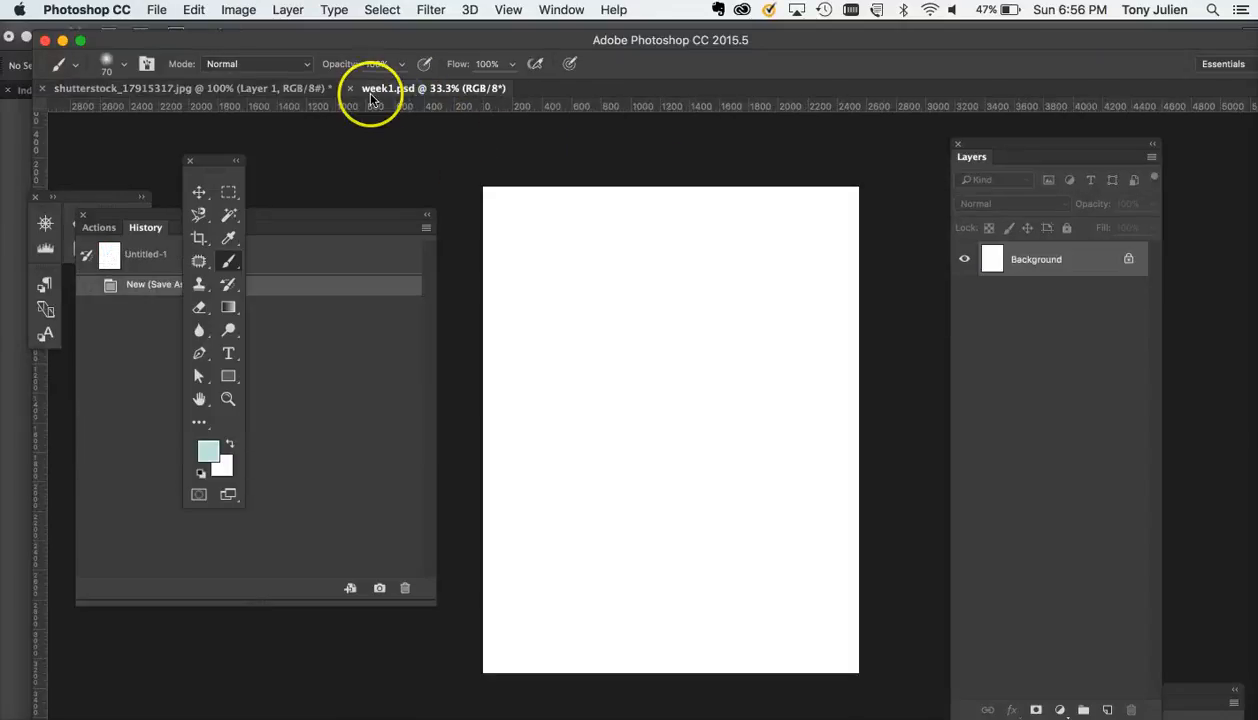
{"action": "left_click", "coordinate": [226, 90]}
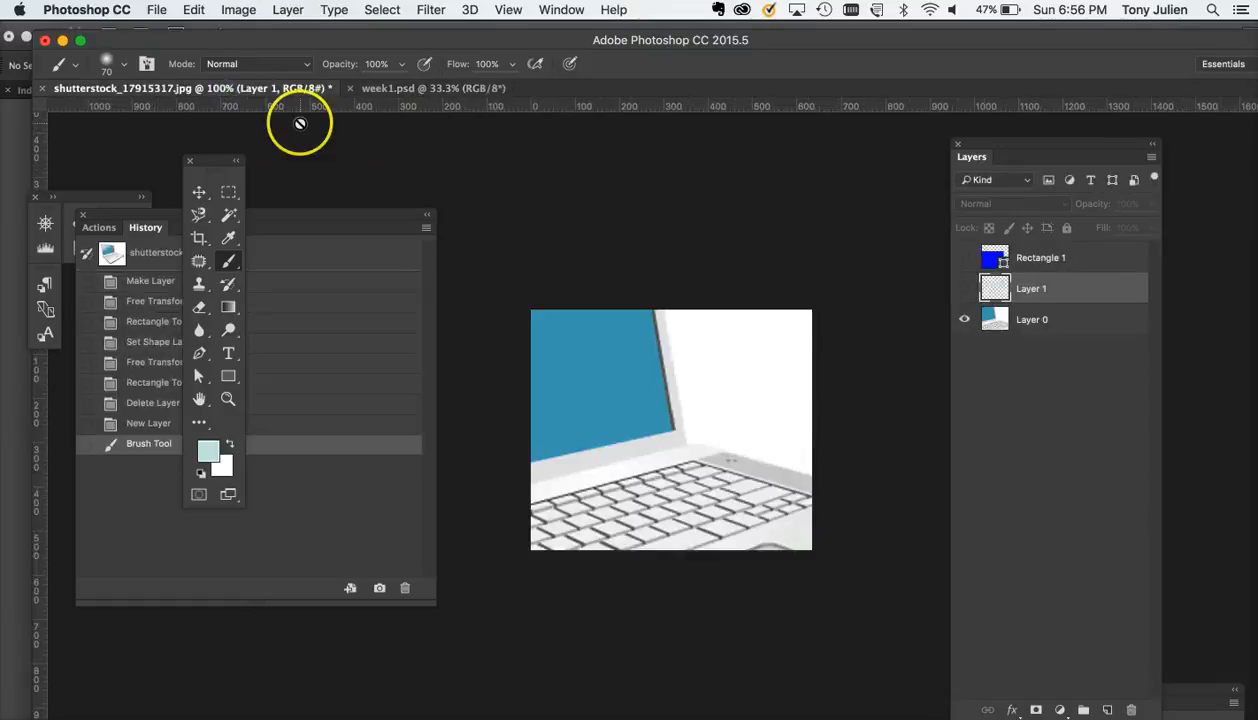
{"action": "left_click", "coordinate": [398, 90]}
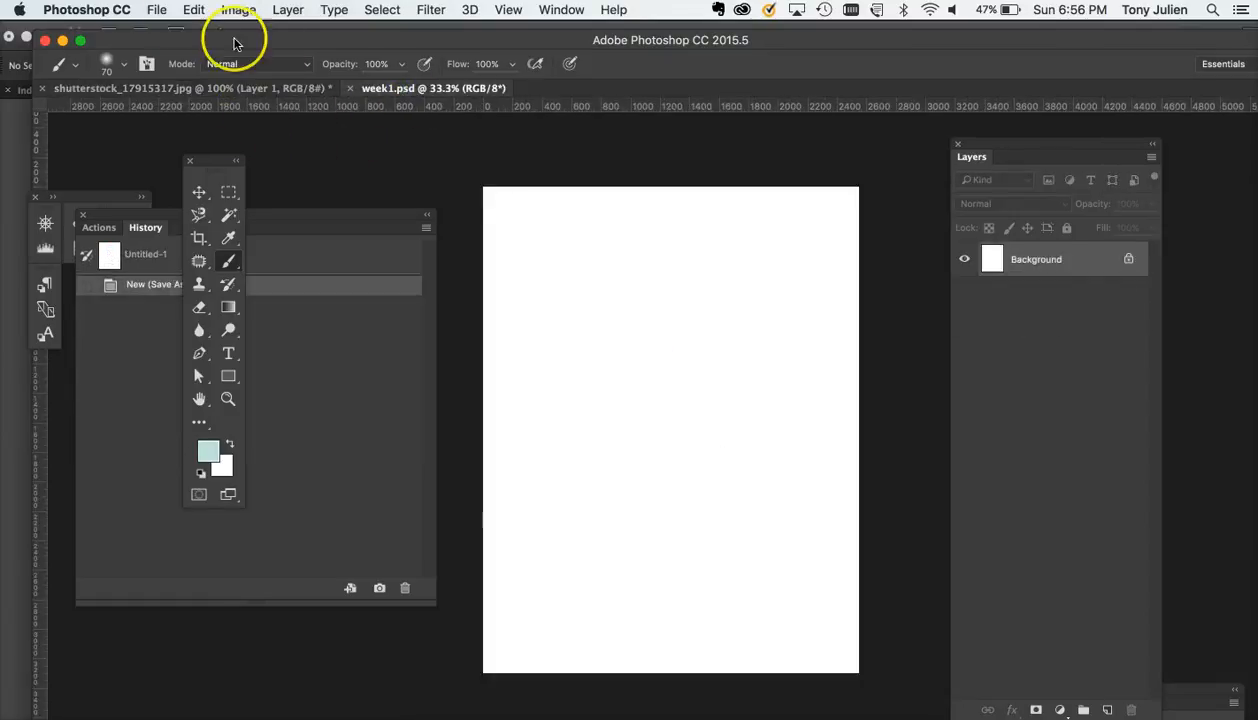
{"action": "left_click", "coordinate": [152, 10]}
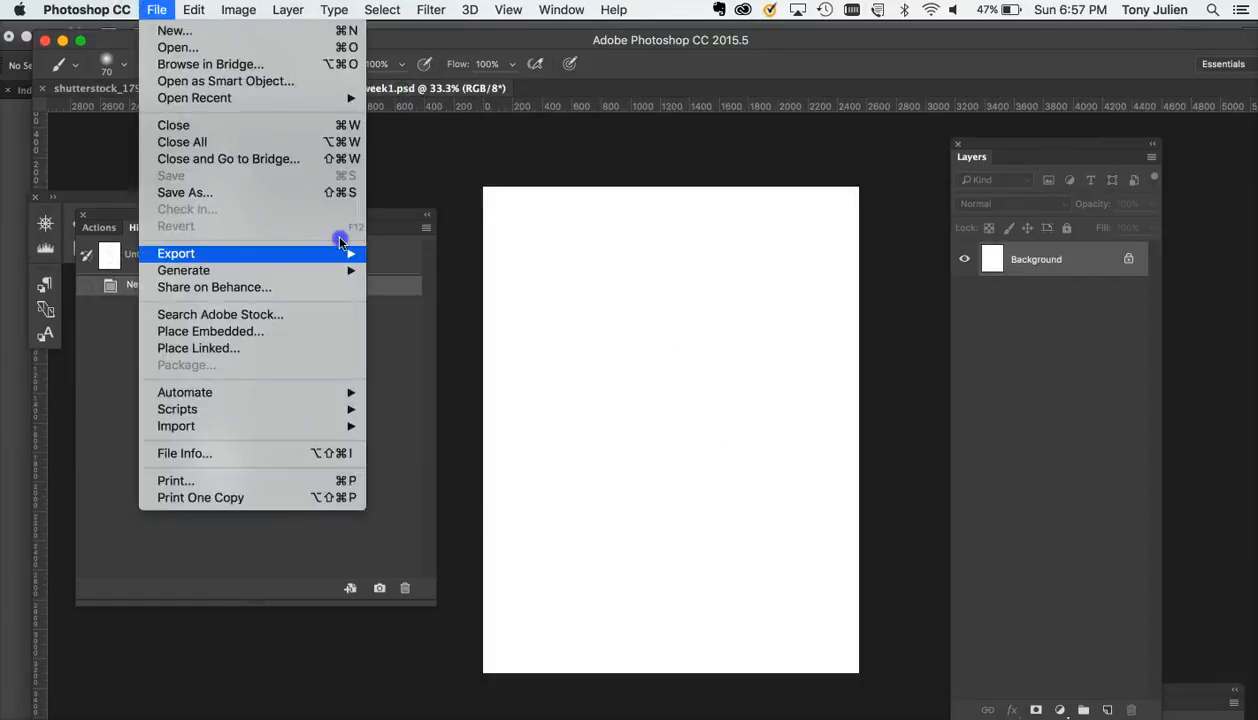
{"action": "mouse_move", "coordinate": [337, 252]}
{"action": "left_click", "coordinate": [420, 265]}
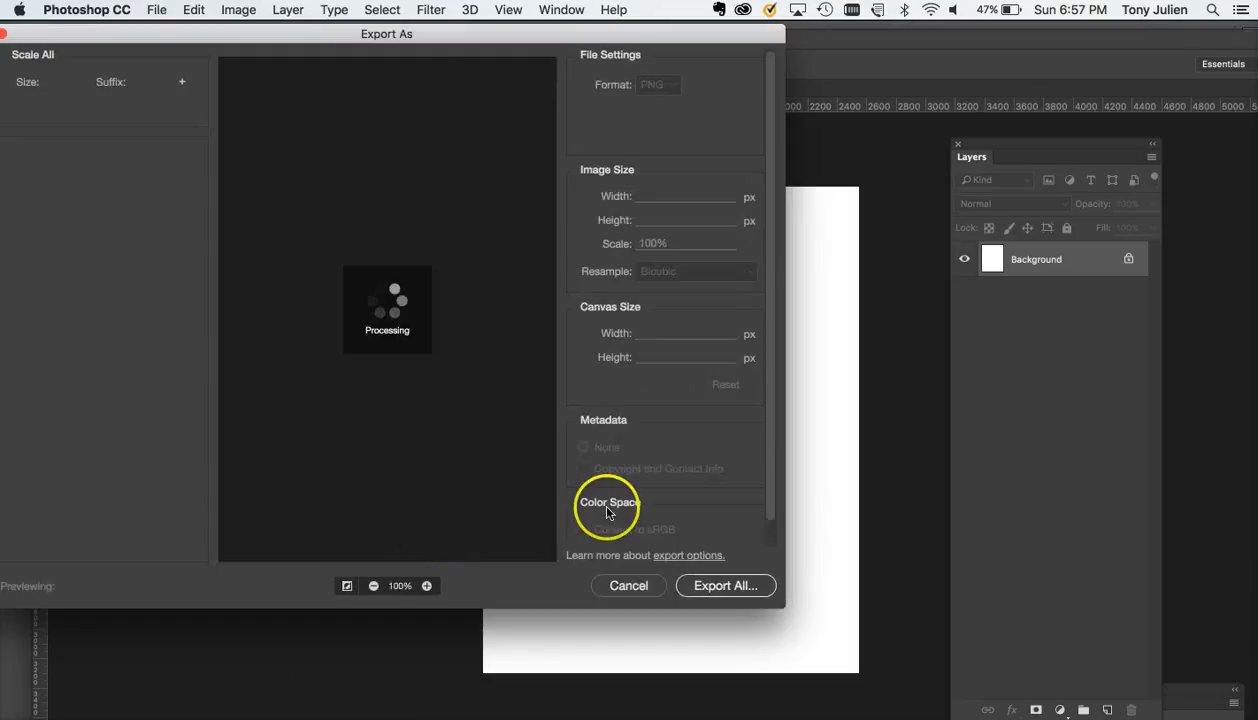
{"action": "key", "text": "Escape"}
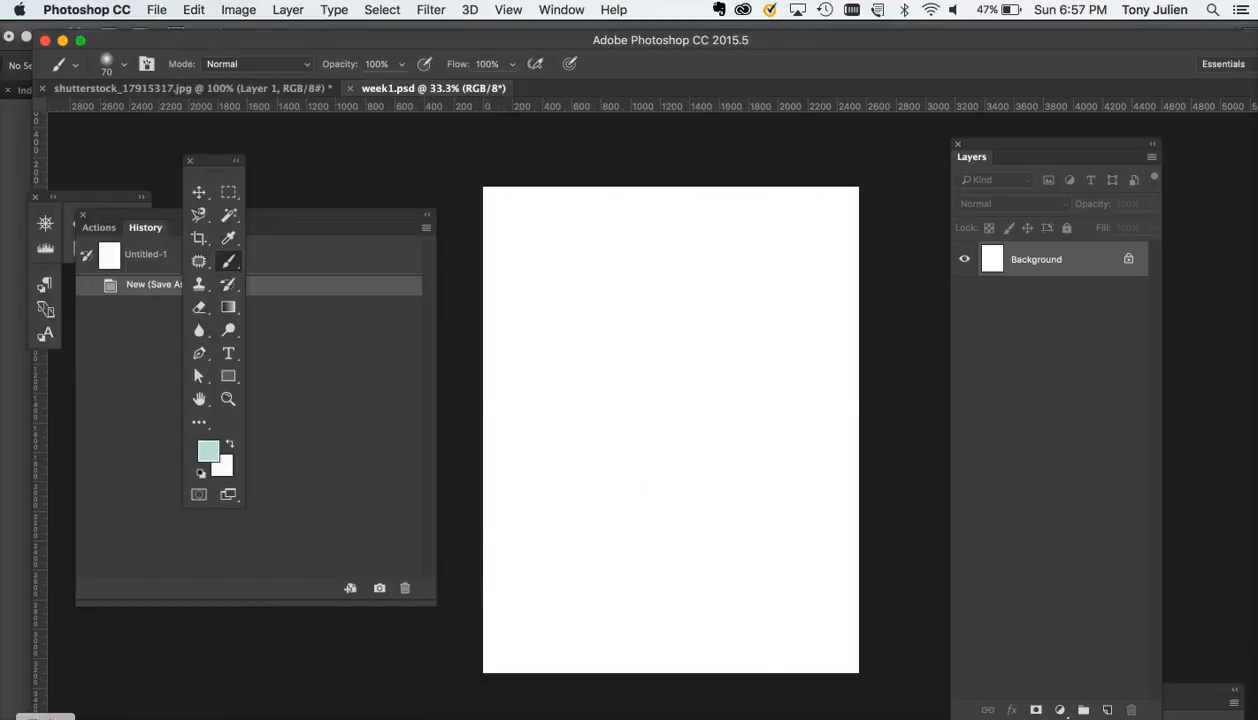
- Bring up the Finder windows, move them clear of the week1.psd canvas, and return to Photoshop
{"action": "left_click", "coordinate": [46, 718]}
{"action": "left_click_drag", "start_coordinate": [399, 42], "coordinate": [925, 42]}
{"action": "left_click_drag", "start_coordinate": [655, 51], "coordinate": [985, 655]}
{"action": "left_click", "coordinate": [480, 458]}
- Place iStock_10421912_LARGE.jpg from the images folder into week1.psd as an embedded image at its default size
{"action": "left_click", "coordinate": [157, 9]}
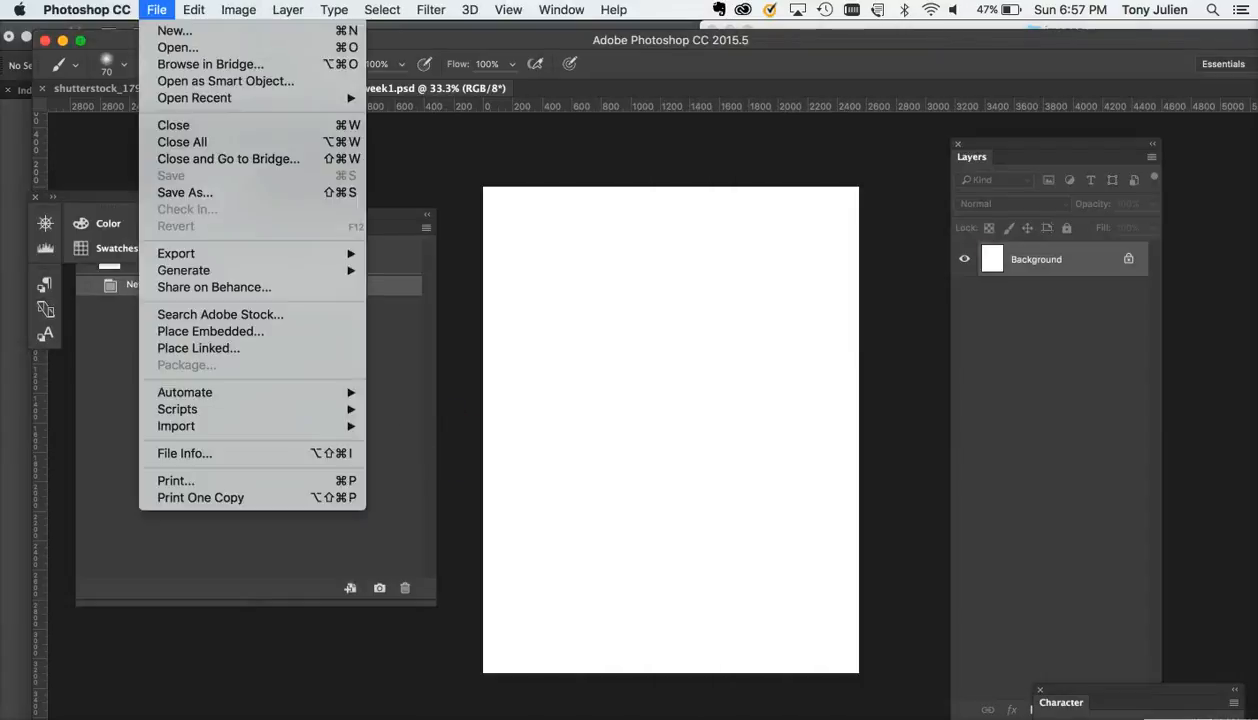
{"action": "left_click", "coordinate": [216, 333]}
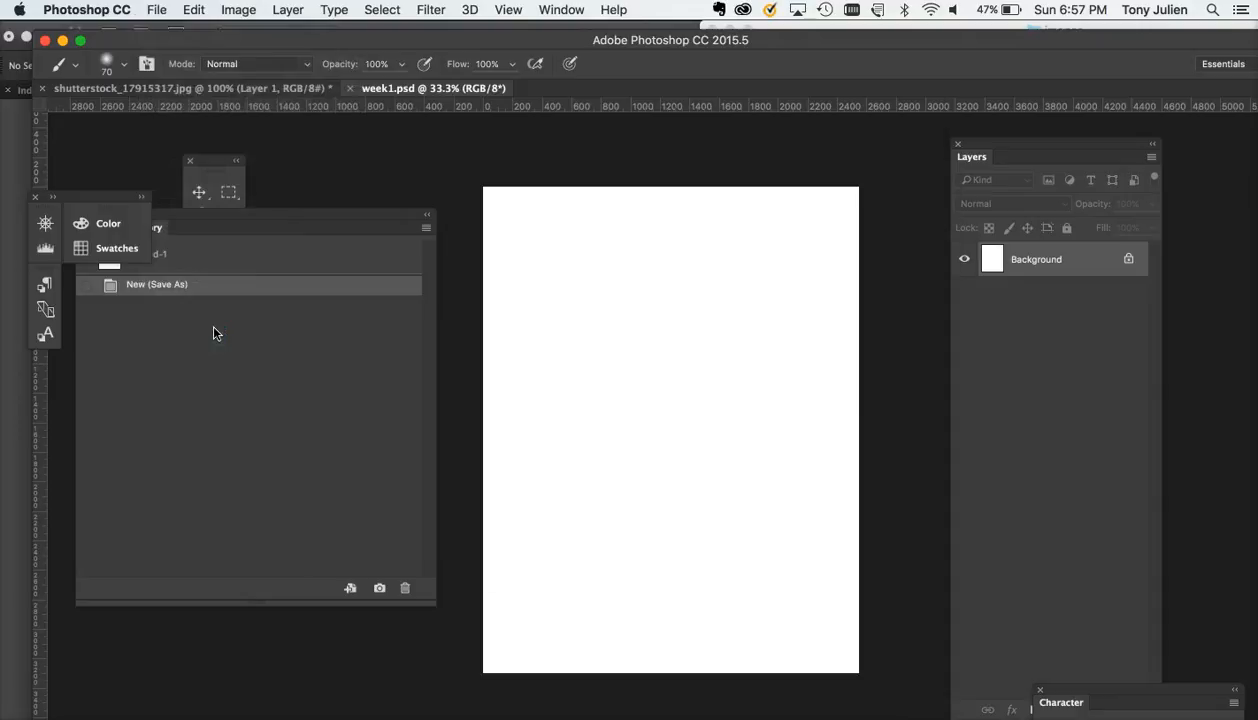
{"action": "double_click", "coordinate": [522, 347]}
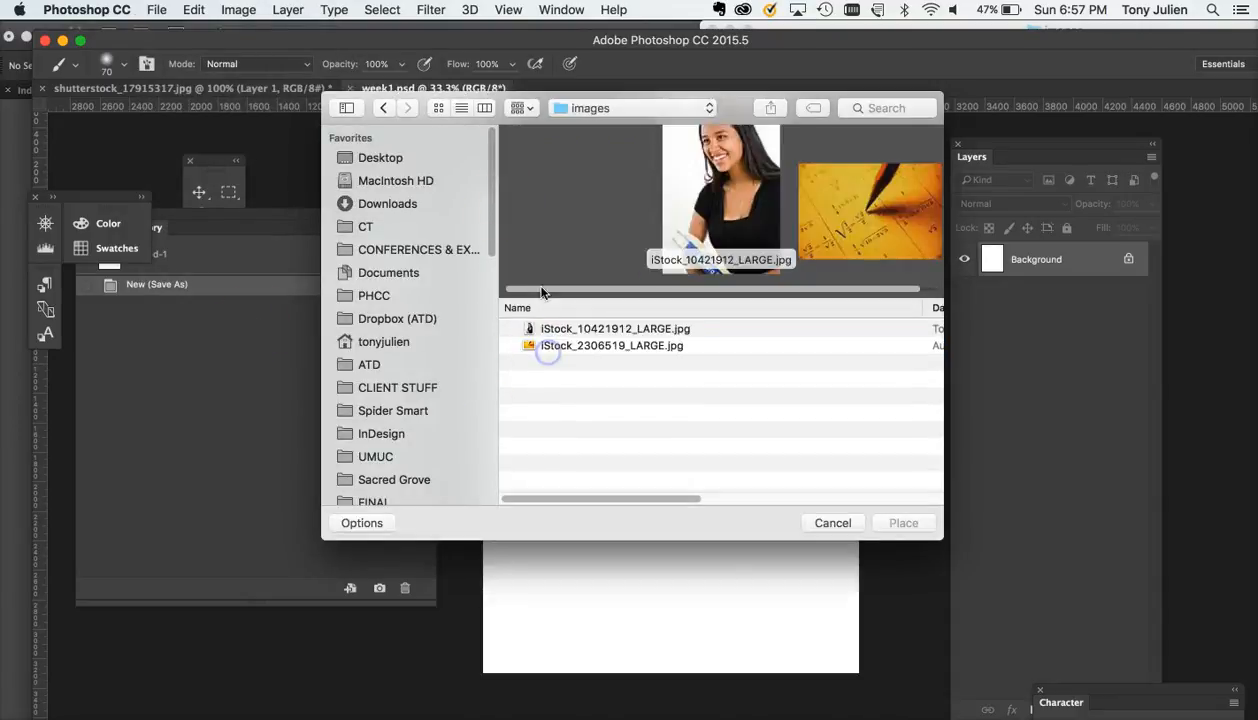
{"action": "left_click_drag", "start_coordinate": [557, 98], "coordinate": [984, 94]}
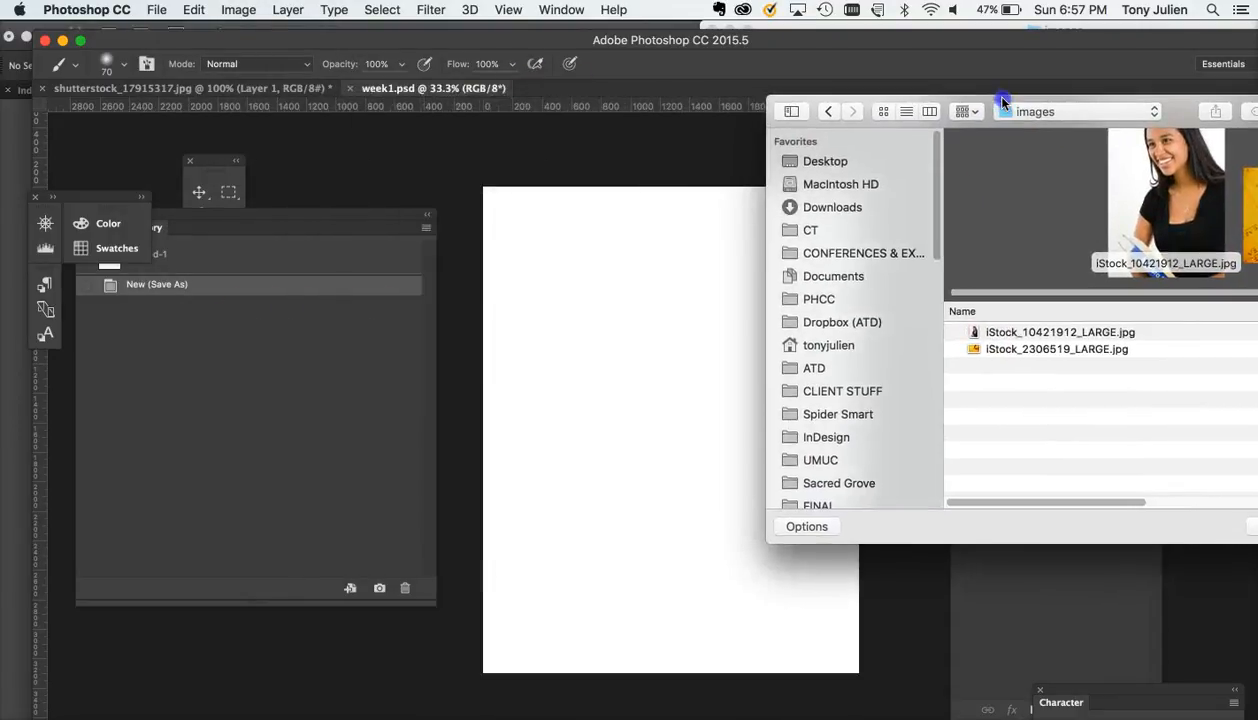
{"action": "left_click", "coordinate": [975, 335]}
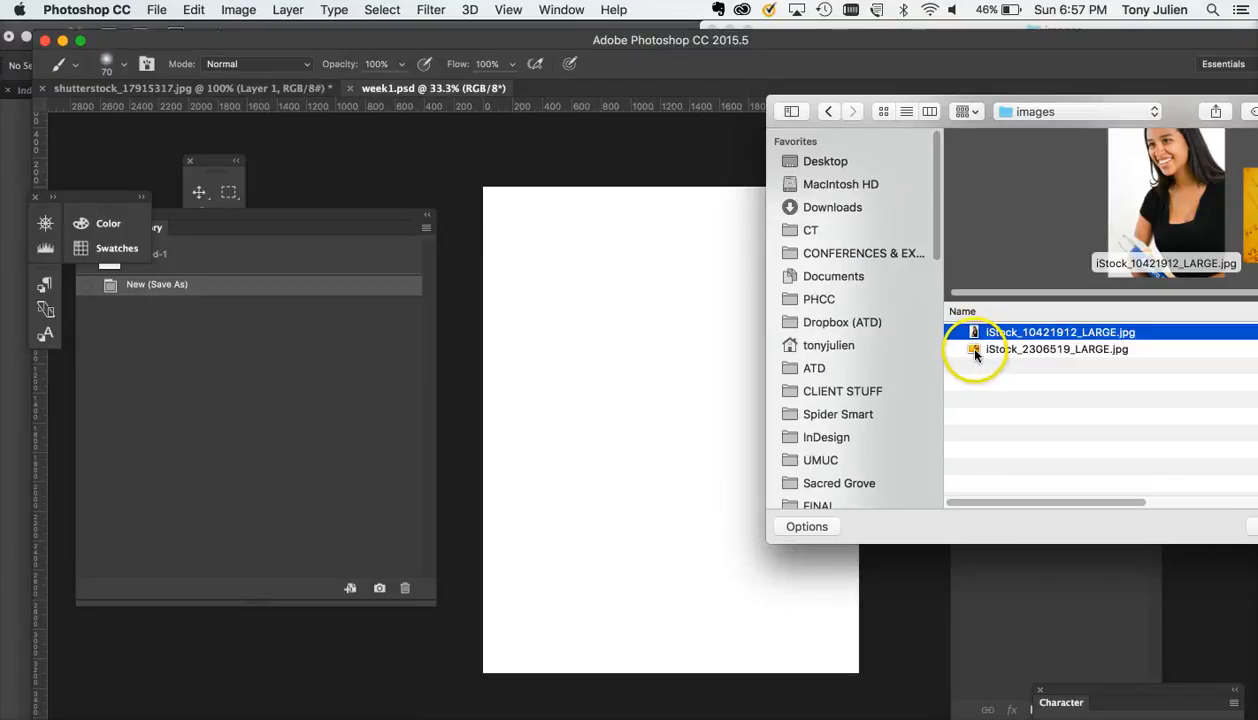
{"action": "left_click_drag", "start_coordinate": [989, 100], "coordinate": [803, 65]}
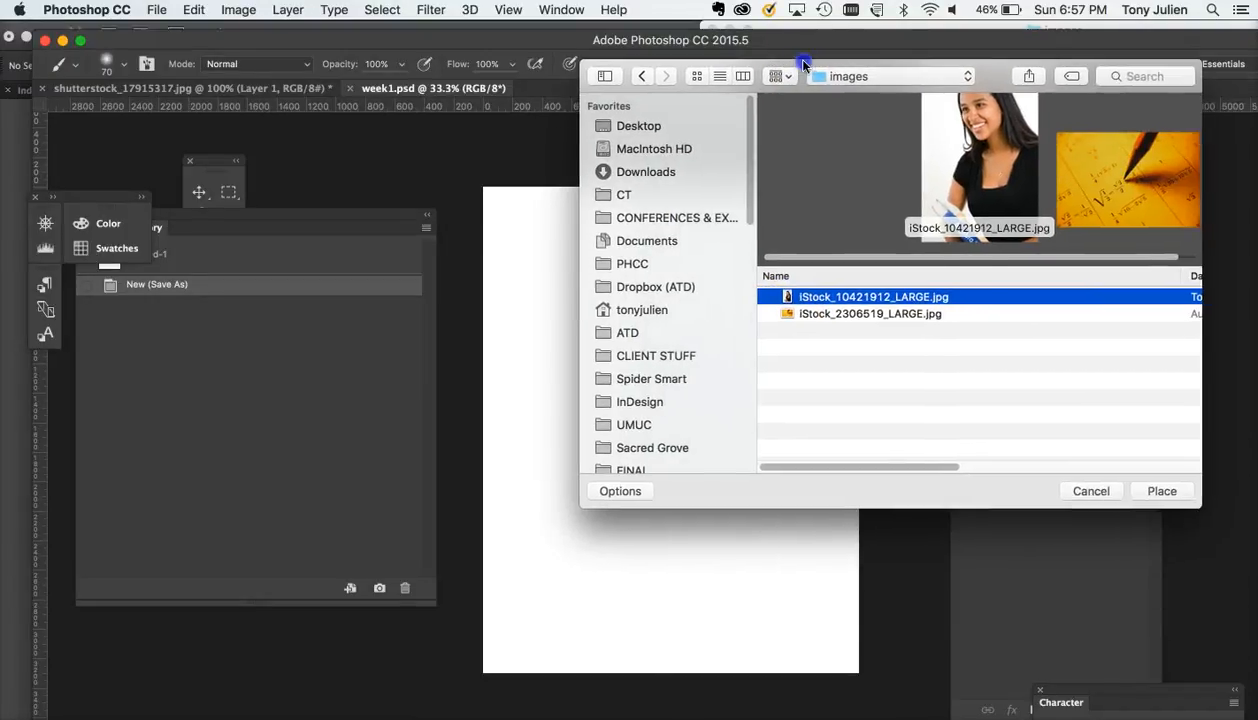
{"action": "left_click", "coordinate": [868, 312]}
{"action": "left_click", "coordinate": [859, 292]}
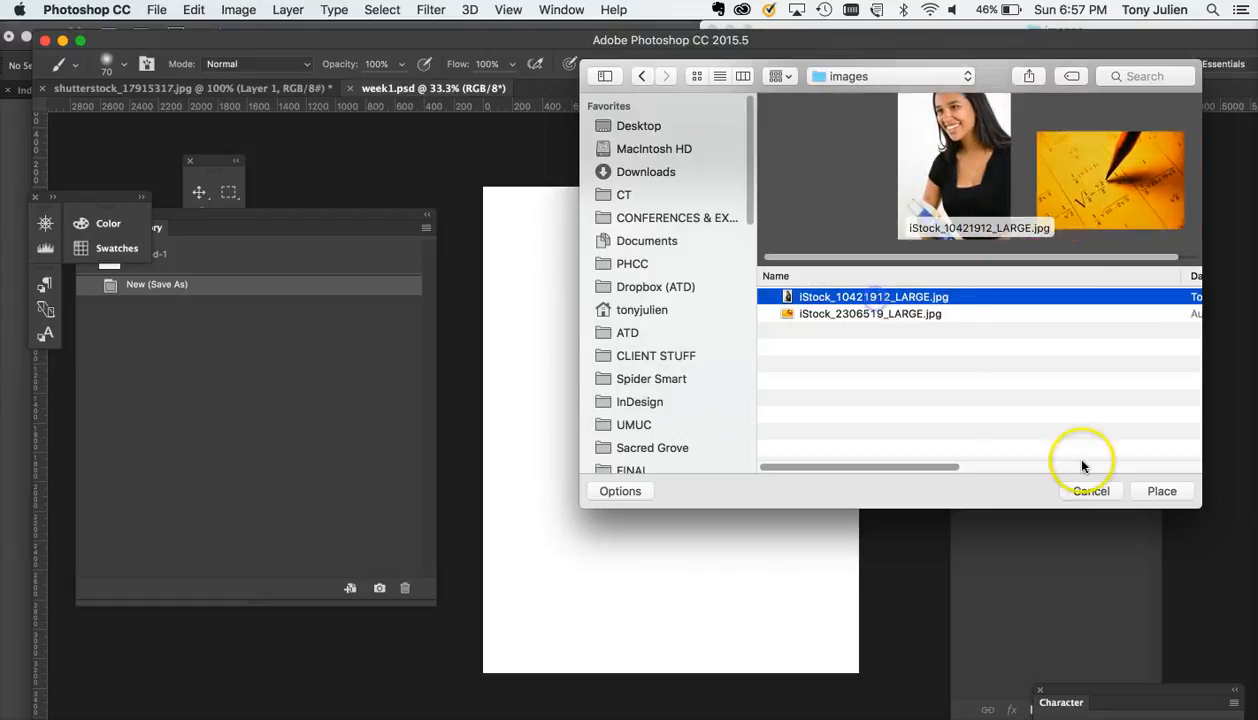
{"action": "left_click", "coordinate": [1160, 491]}
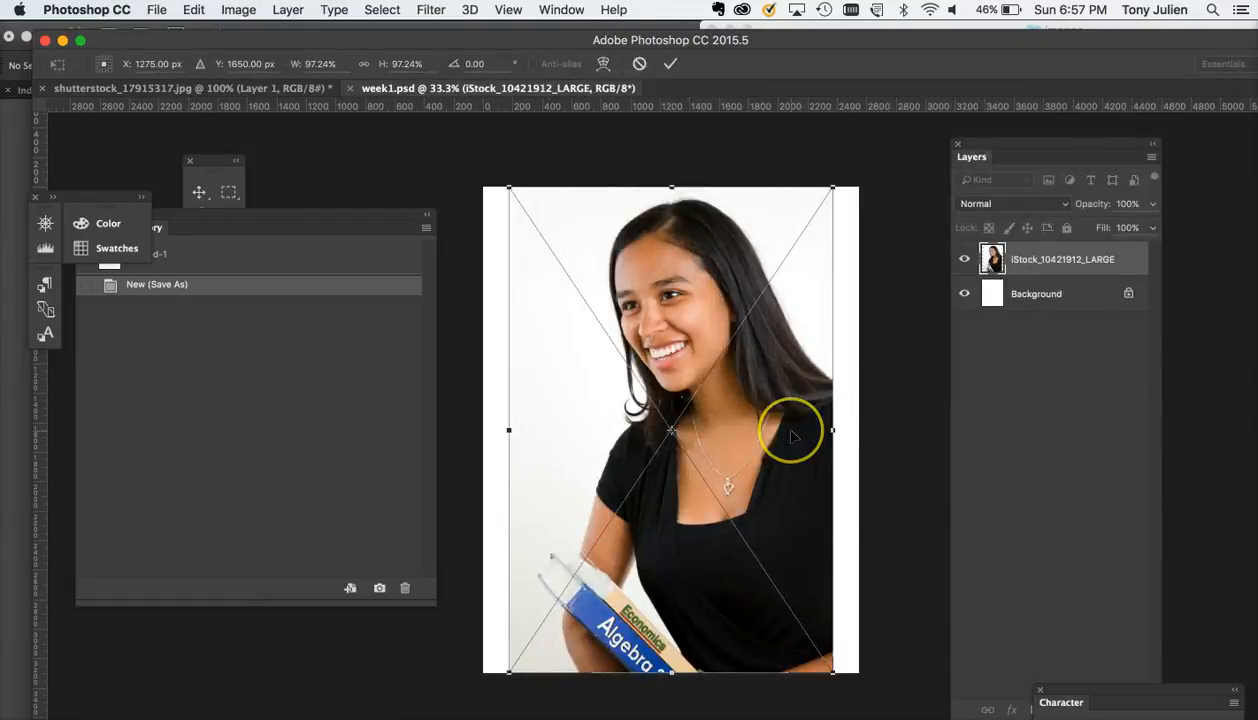
{"action": "key", "text": "Return"}
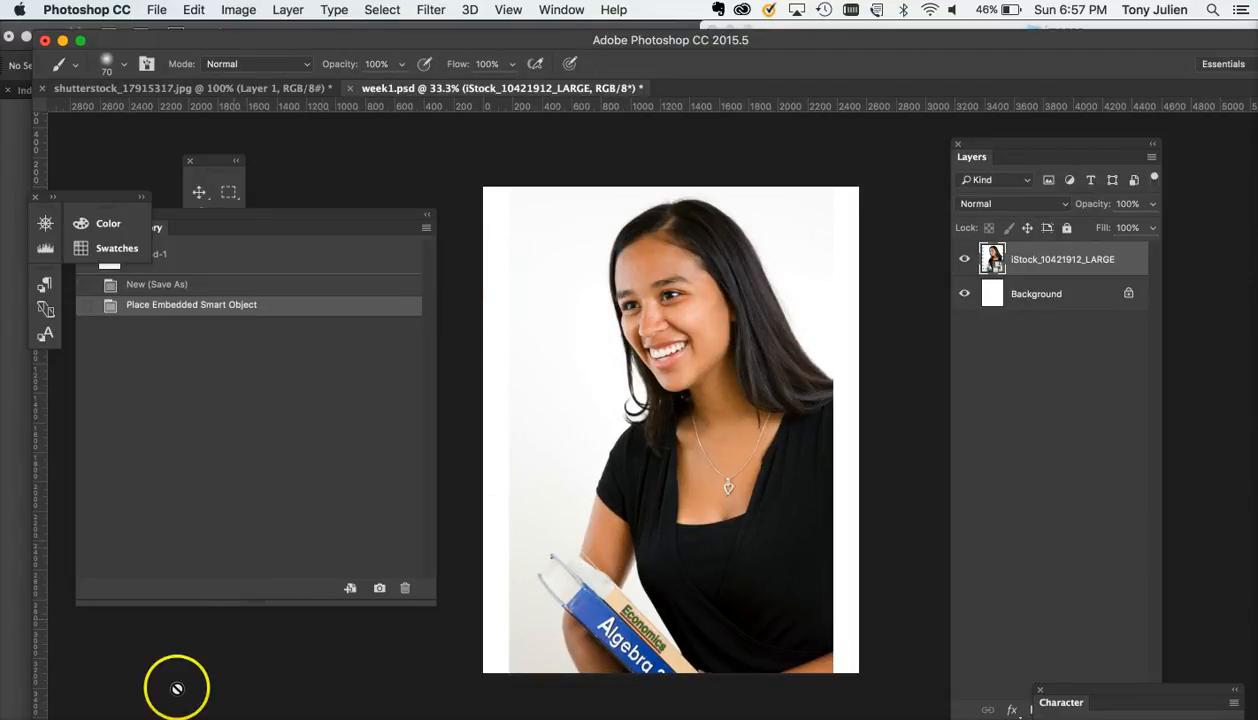
- Place a second copy of iStock_10421912_LARGE.jpg into week1.psd directly from the Finder images folder
{"action": "left_click", "coordinate": [46, 715]}
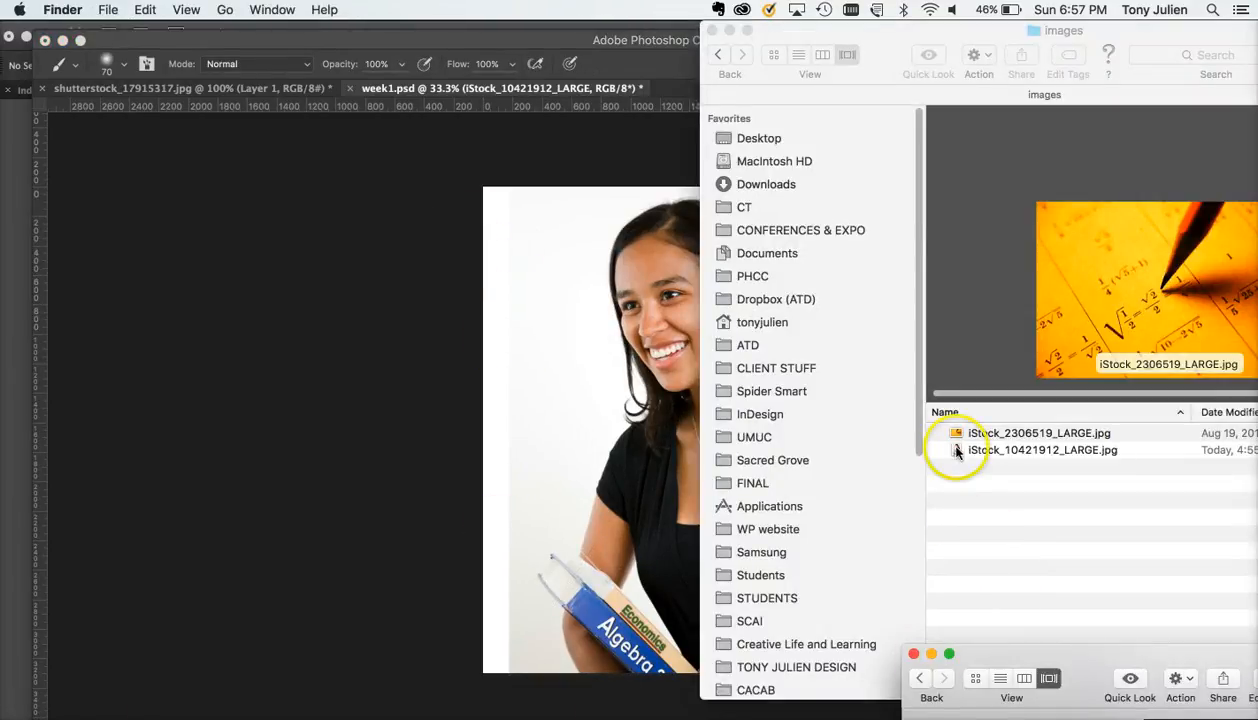
{"action": "left_click_drag", "start_coordinate": [957, 452], "coordinate": [540, 417]}
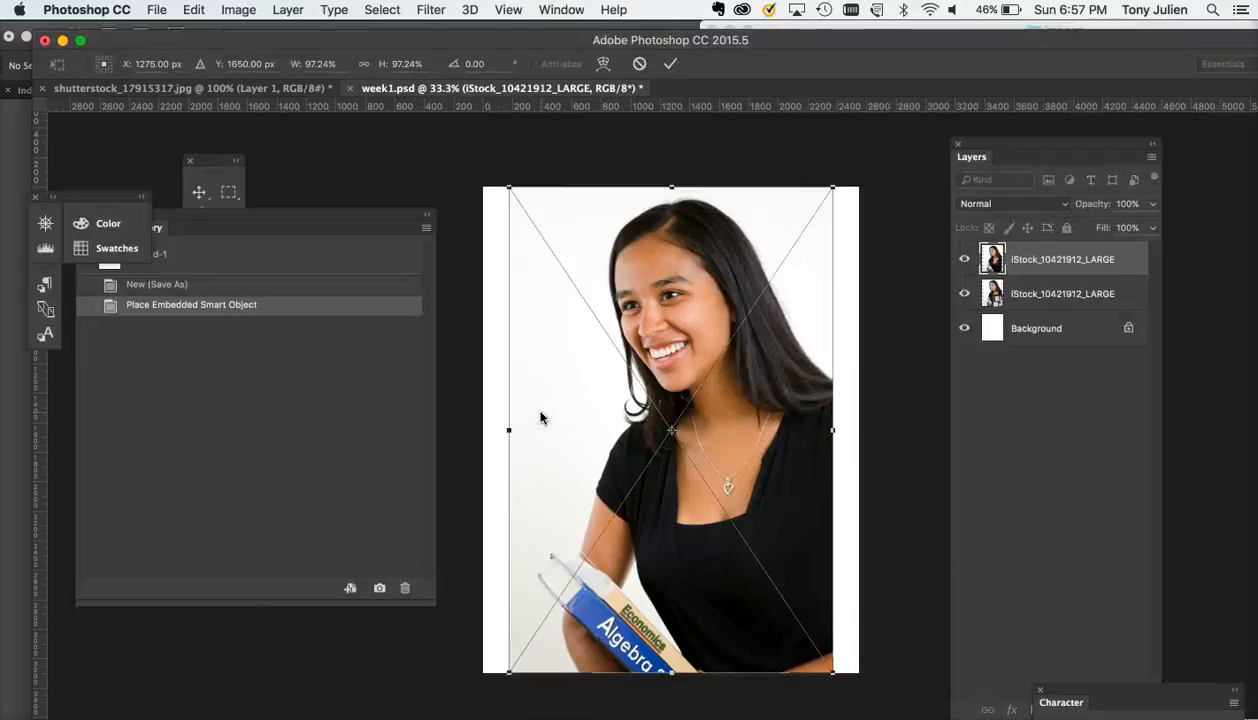
{"action": "key", "text": "Return"}
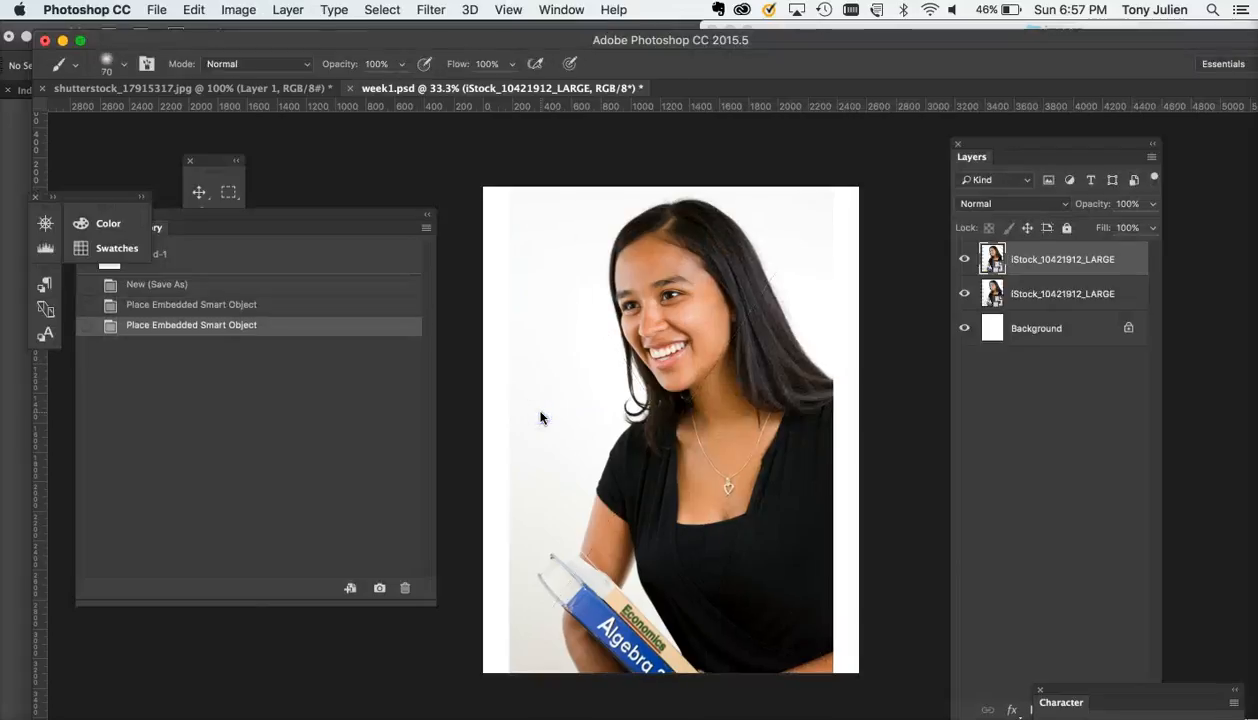
- Revert week1.psd to its initial blank snapshot and place iStock_10421912_LARGE.jpg again directly from Finder
{"action": "left_click", "coordinate": [240, 268]}
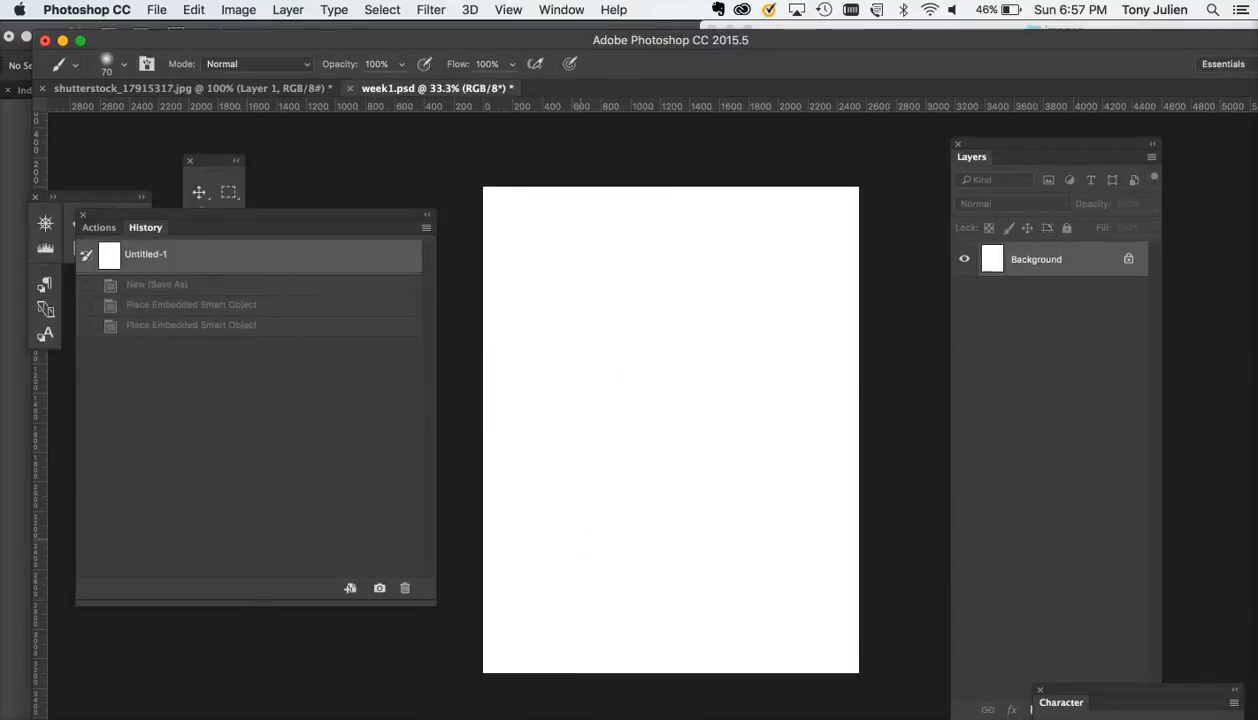
{"action": "left_click", "coordinate": [45, 717]}
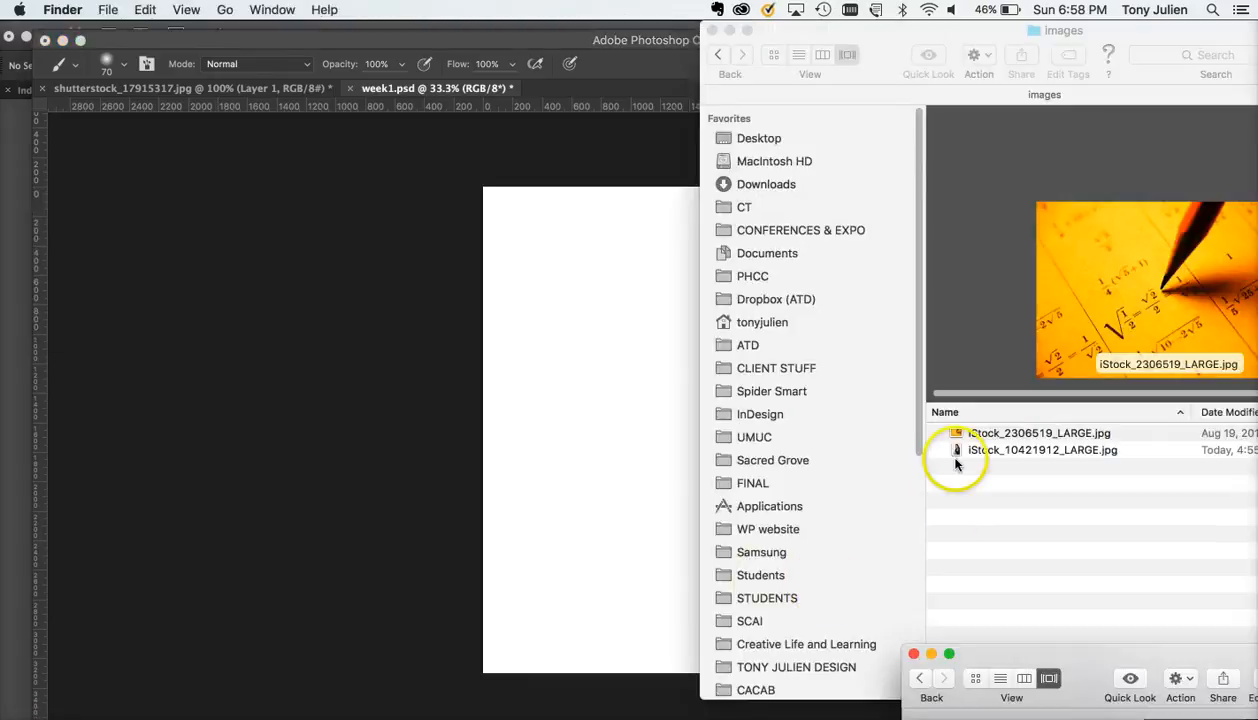
{"action": "left_click_drag", "start_coordinate": [946, 450], "coordinate": [615, 428]}
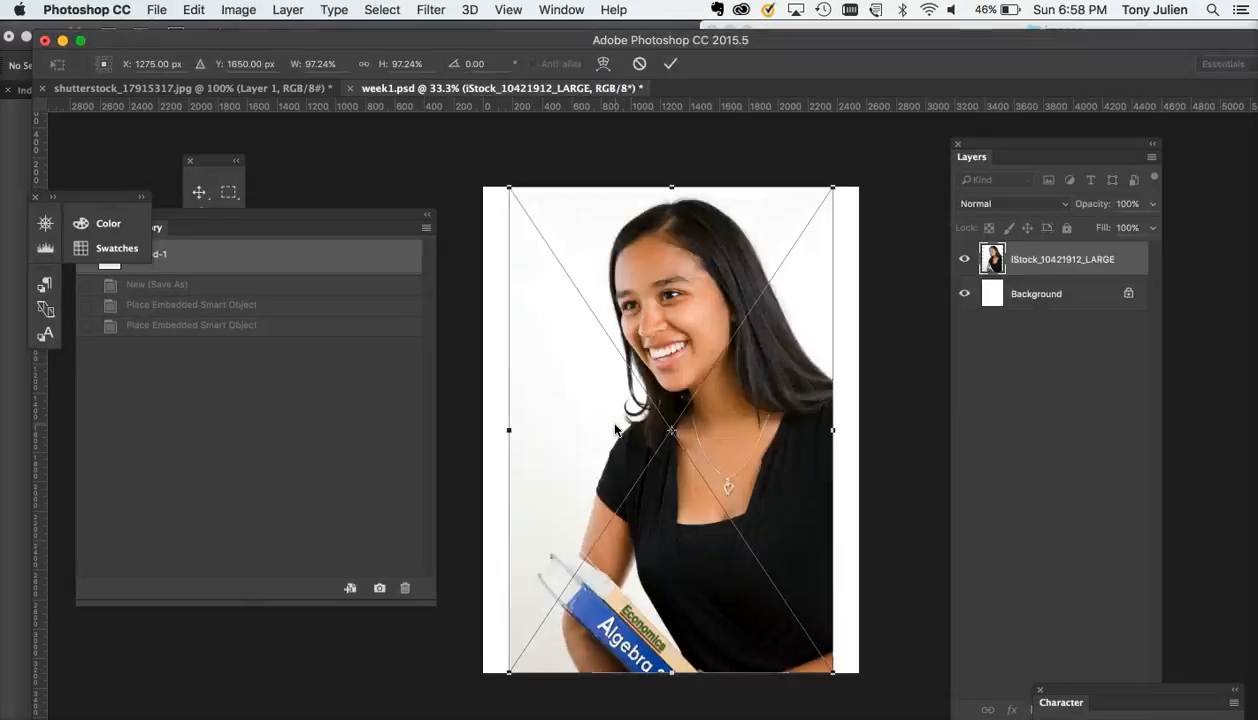
{"action": "key", "text": "Return"}
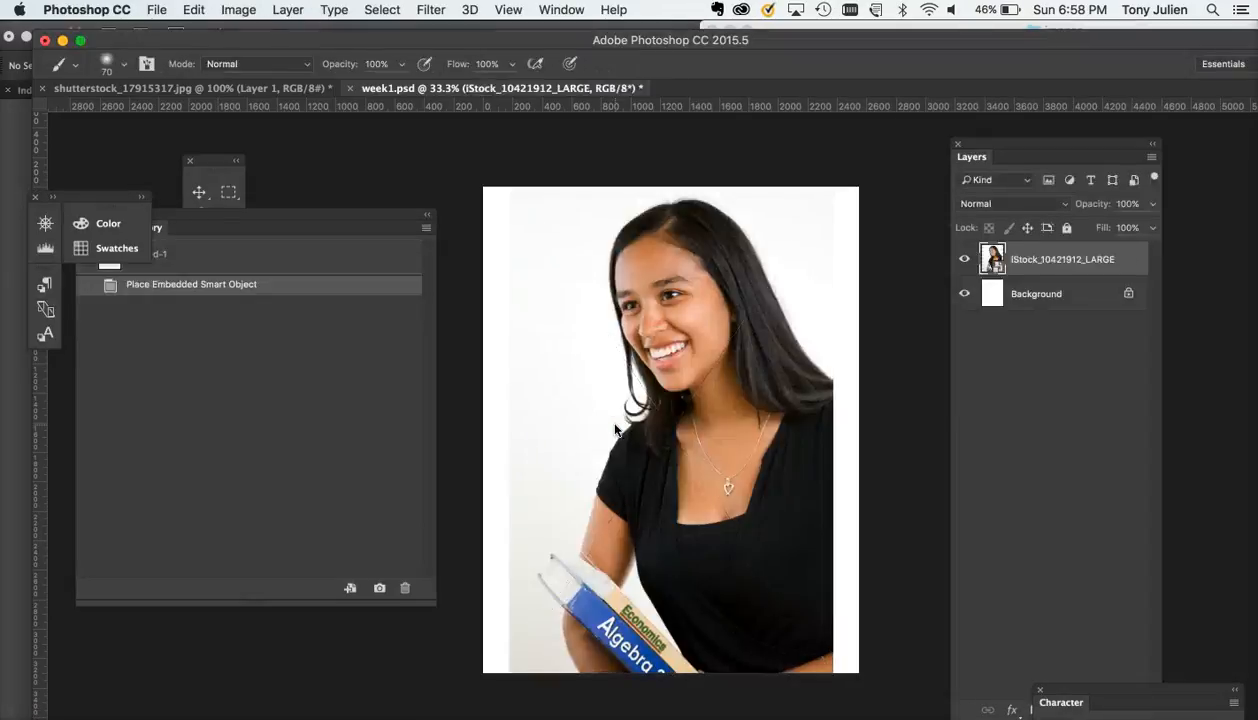
- Check the Finder images folder, then return to Photoshop and undo the last image placement
{"action": "left_click", "coordinate": [42, 716]}
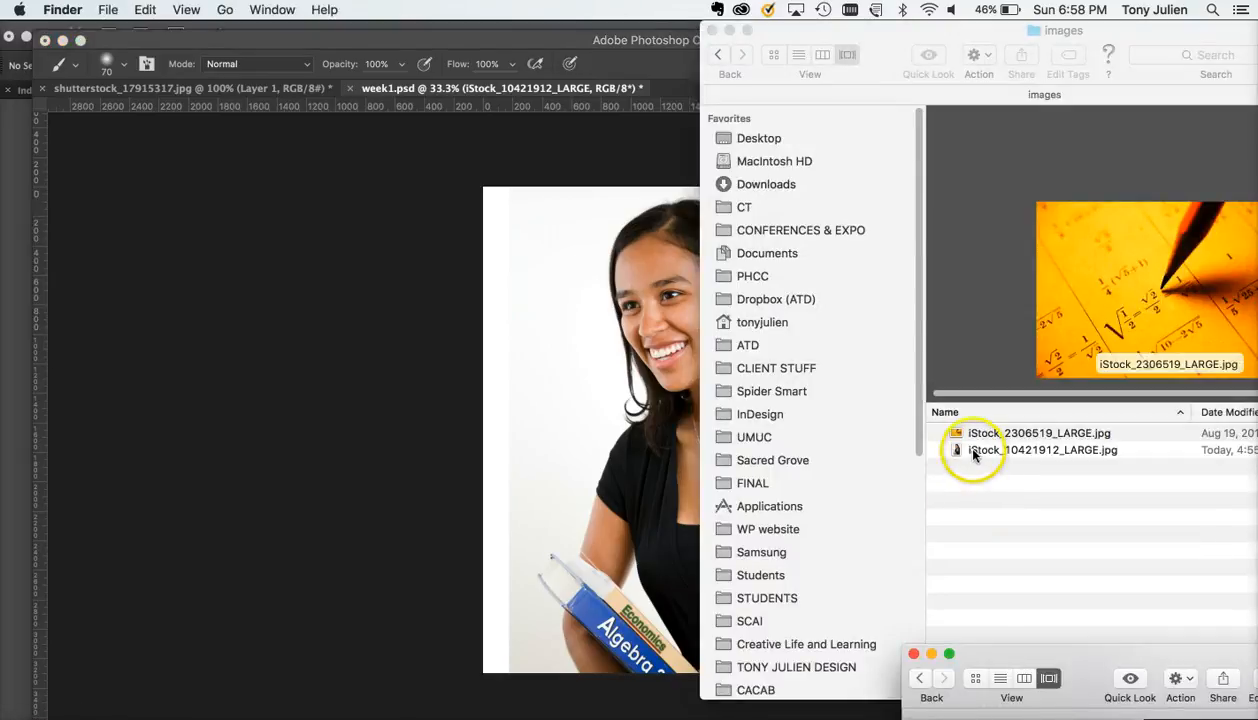
{"action": "left_click", "coordinate": [427, 458]}
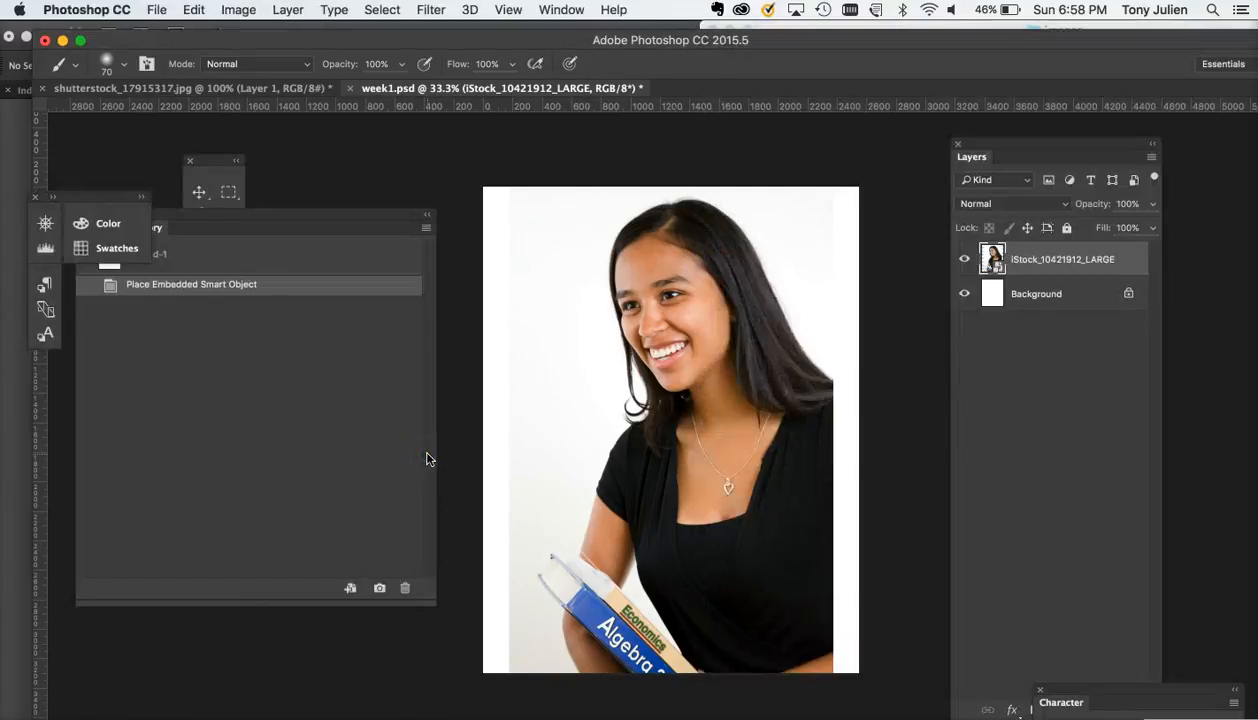
{"action": "key", "text": "super+z"}
- Place iStock_2306519_LARGE.jpg and iStock_10421912_LARGE.jpg together from the Finder images folder into week1.psd, accepting both at default size
{"action": "left_click", "coordinate": [45, 719]}
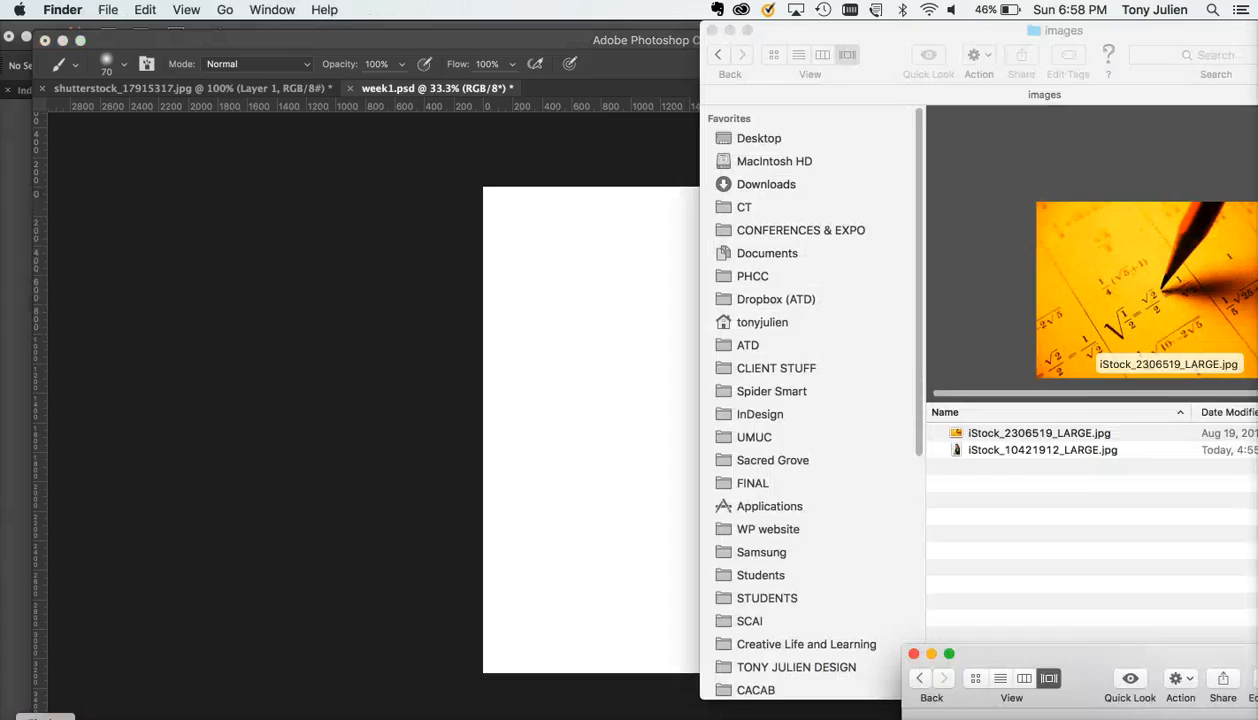
{"action": "left_click", "coordinate": [1048, 446]}
{"action": "left_click", "coordinate": [1033, 434]}
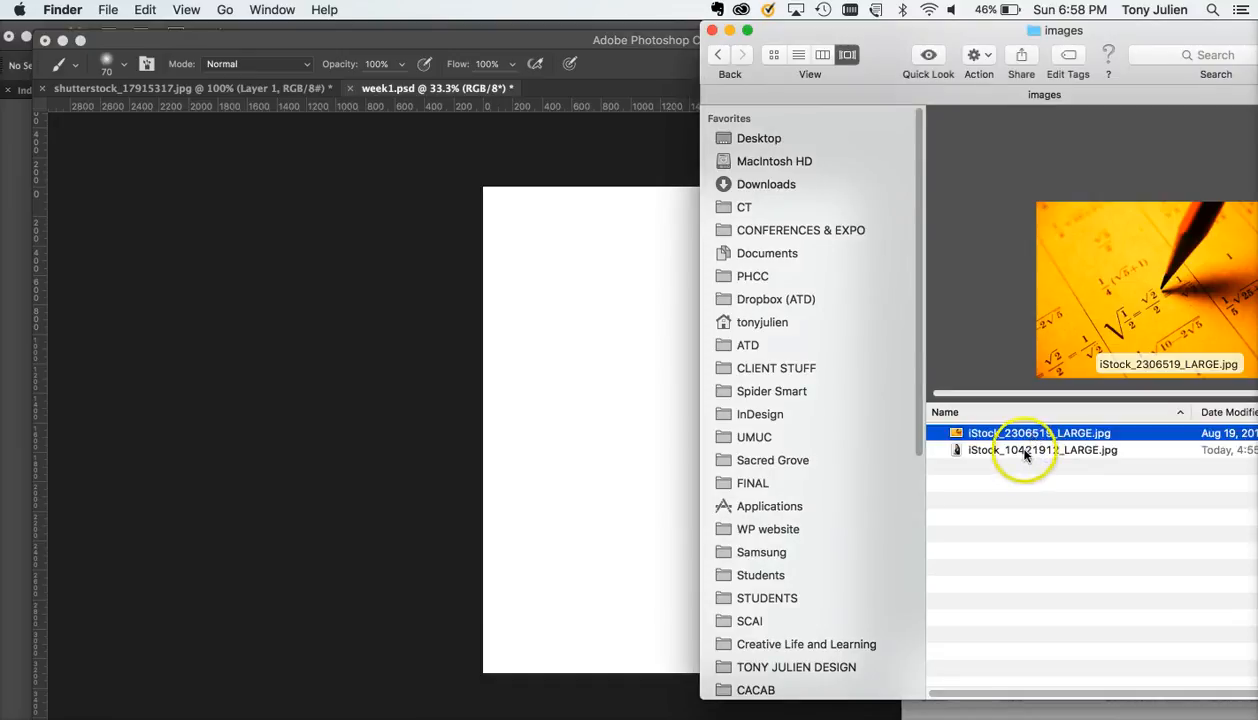
{"action": "left_click", "coordinate": [1024, 451], "text": "shift"}
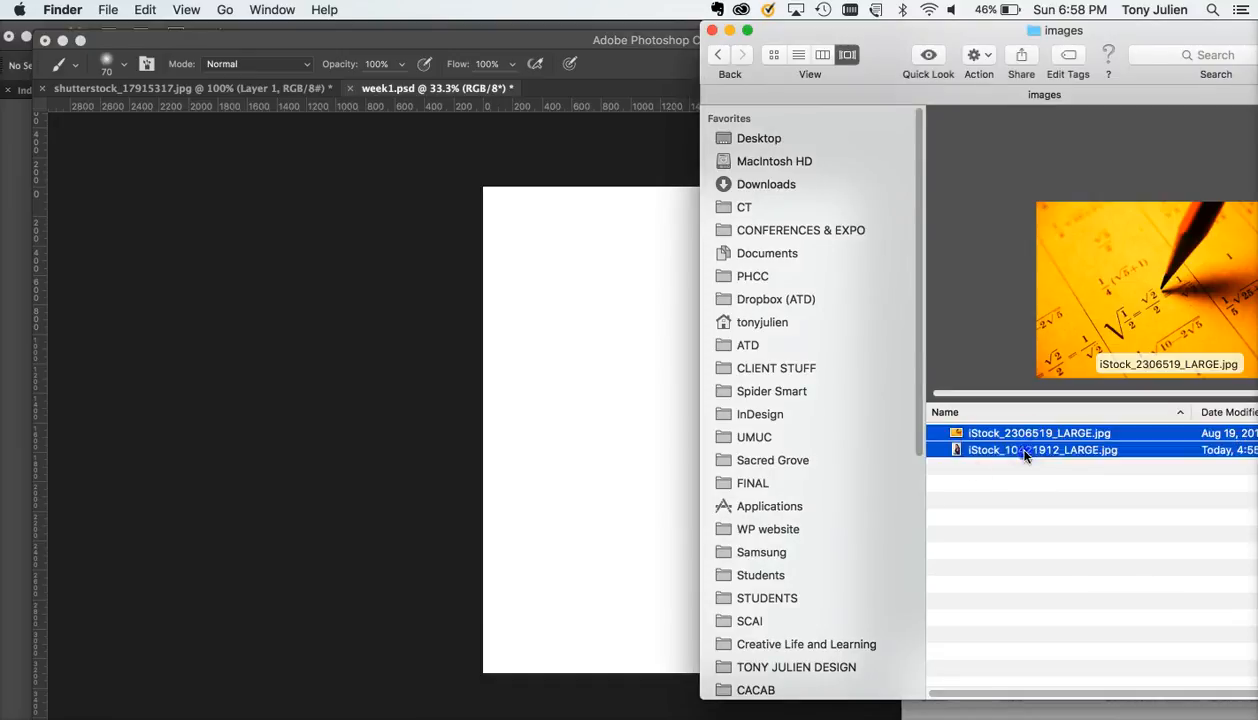
{"action": "left_click_drag", "start_coordinate": [1024, 455], "coordinate": [618, 459]}
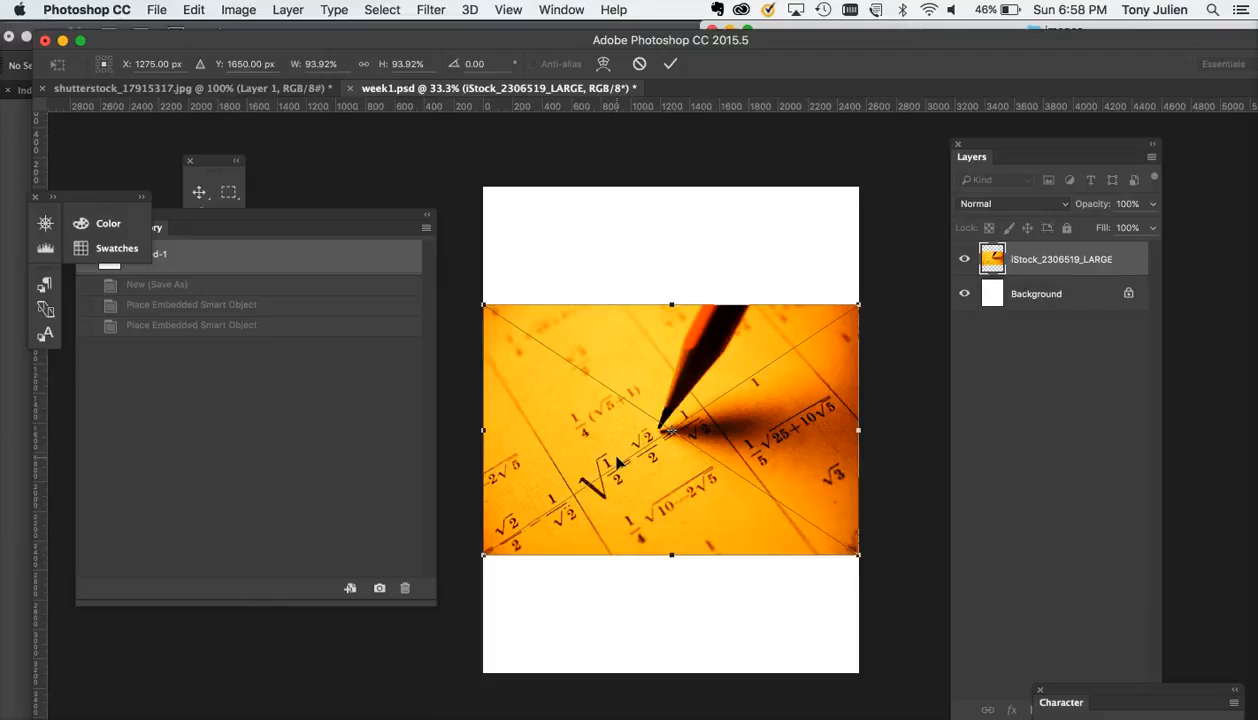
{"action": "key", "text": "Return"}
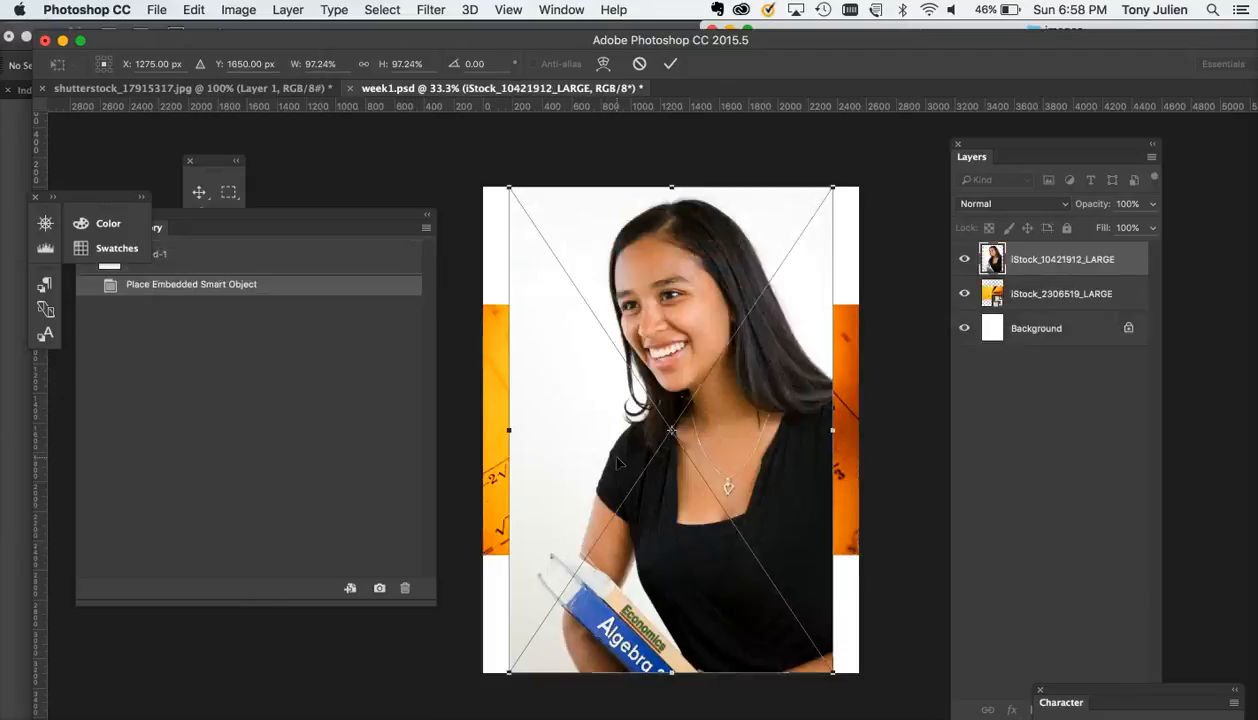
{"action": "key", "text": "Return"}
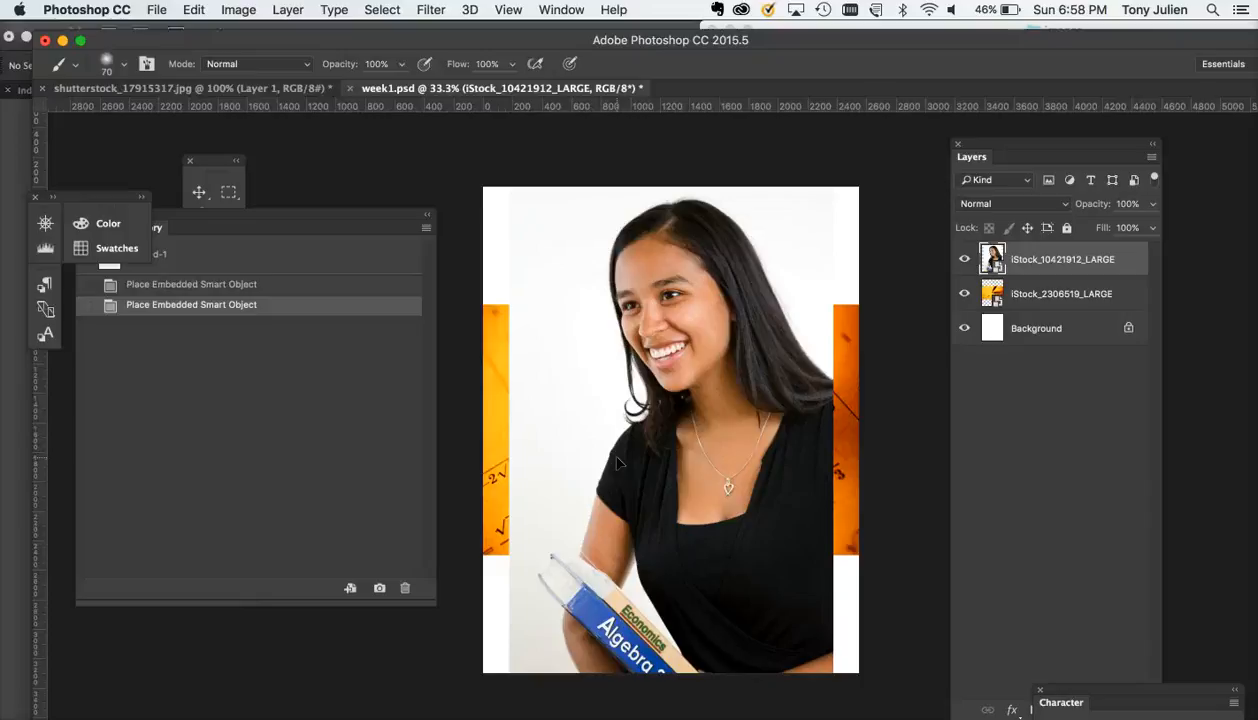
{"action": "left_click", "coordinate": [46, 717]}
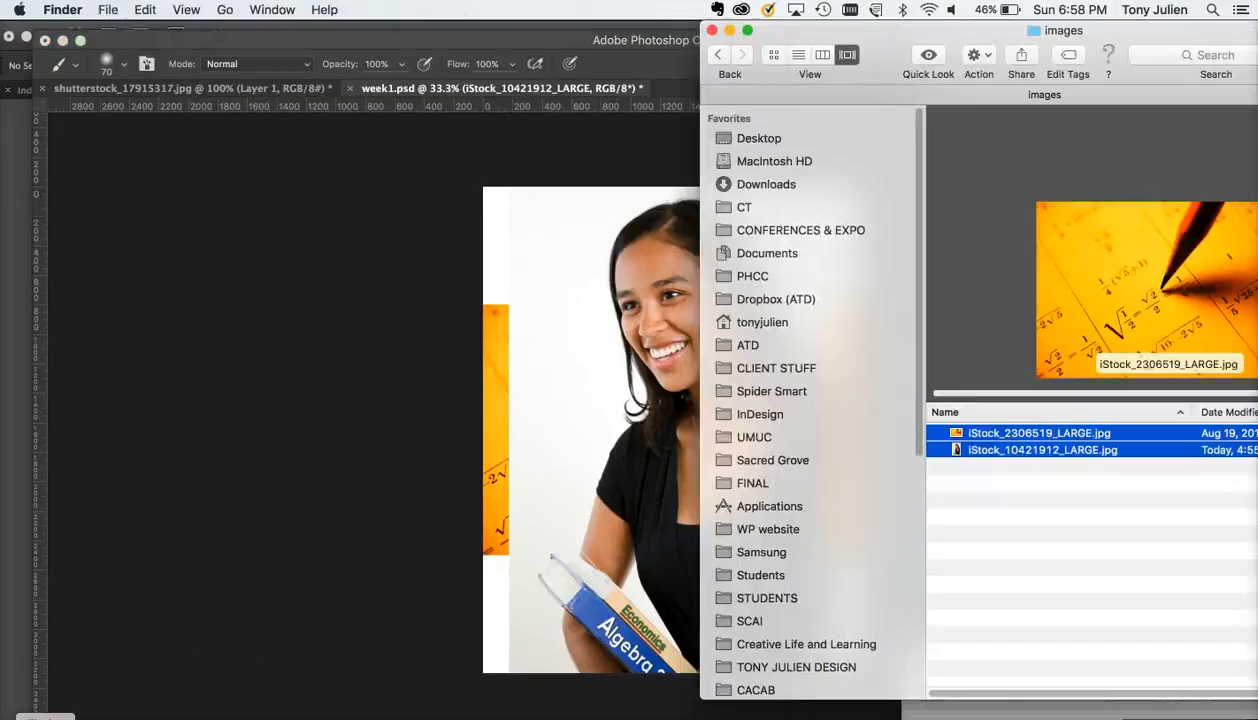
{"action": "left_click", "coordinate": [417, 383]}
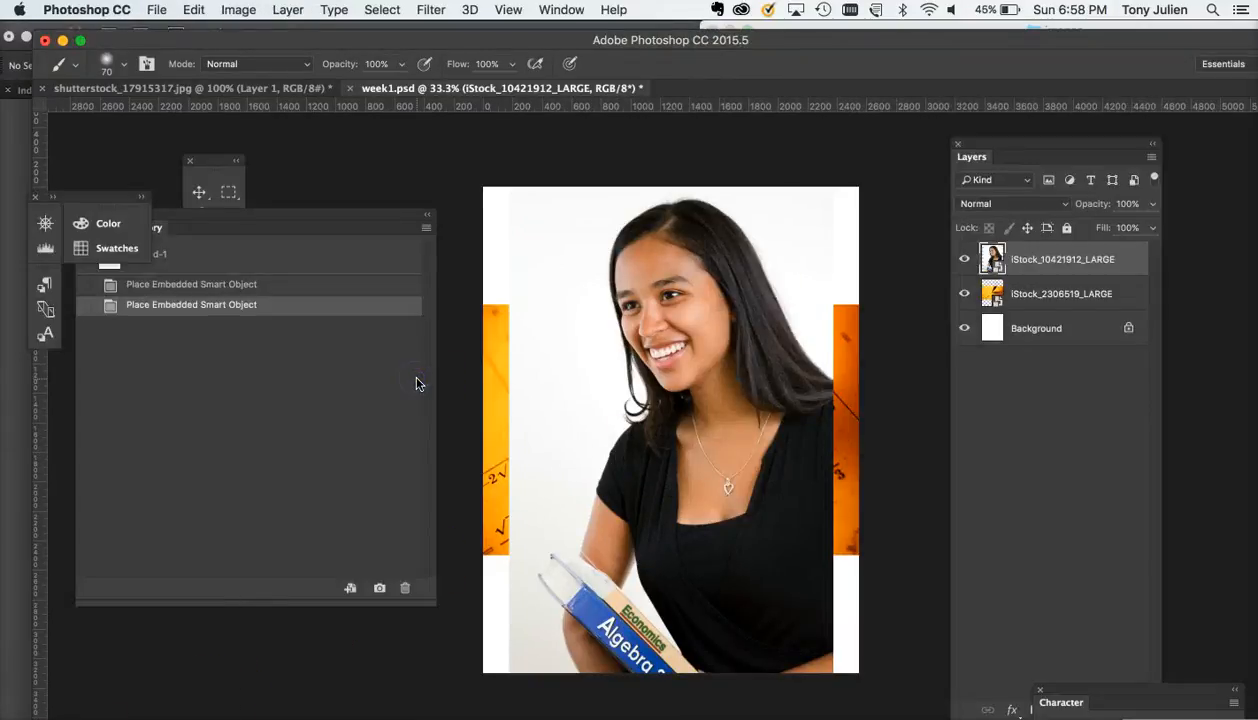
- Move the History panel down to uncover the tools and try painting on the iStock_10421912_LARGE layer with the Brush
{"action": "left_click_drag", "start_coordinate": [331, 219], "coordinate": [328, 322]}
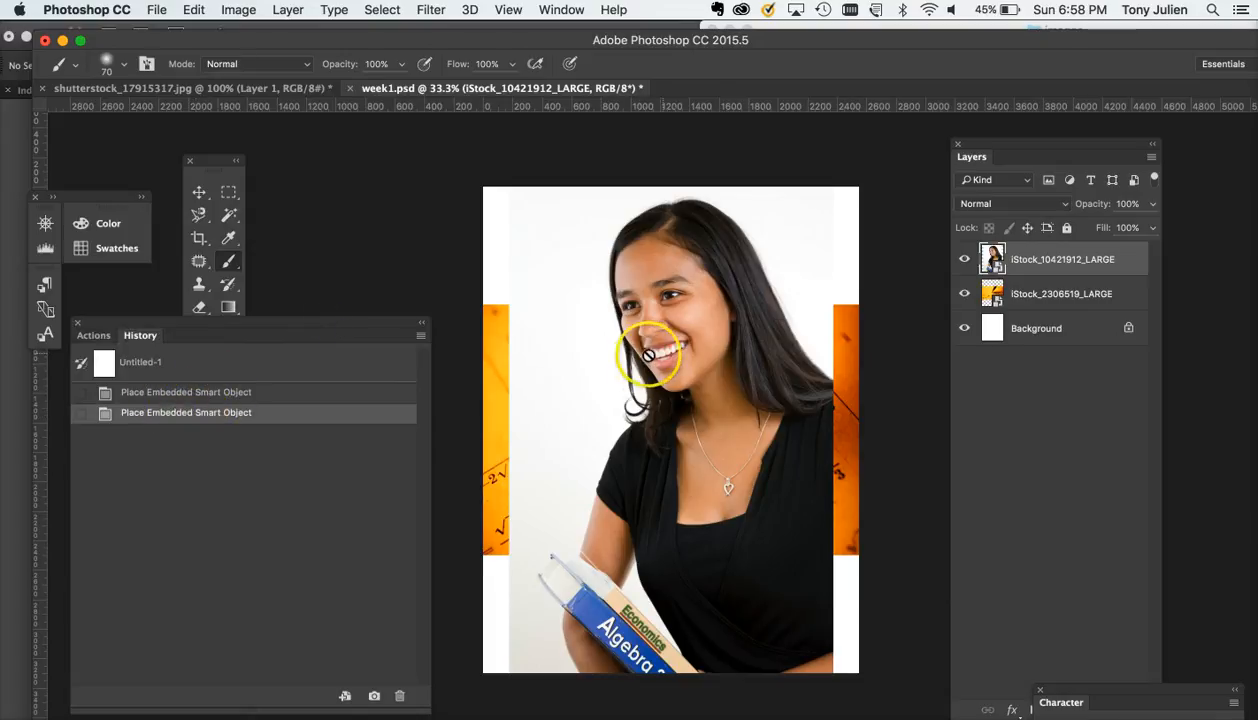
{"action": "left_click", "coordinate": [659, 413]}
{"action": "left_click", "coordinate": [676, 280]}
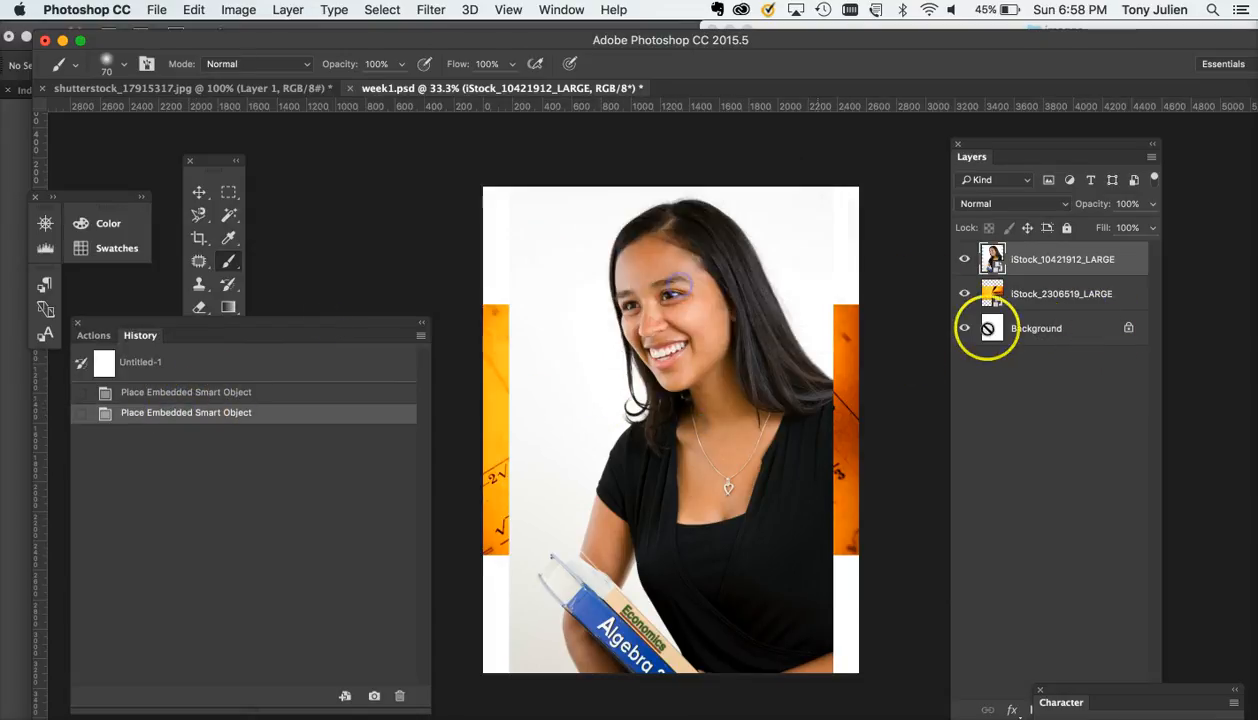
- Move the iStock_2306519_LARGE image up the canvas with the Move tool
{"action": "left_click", "coordinate": [1084, 298]}
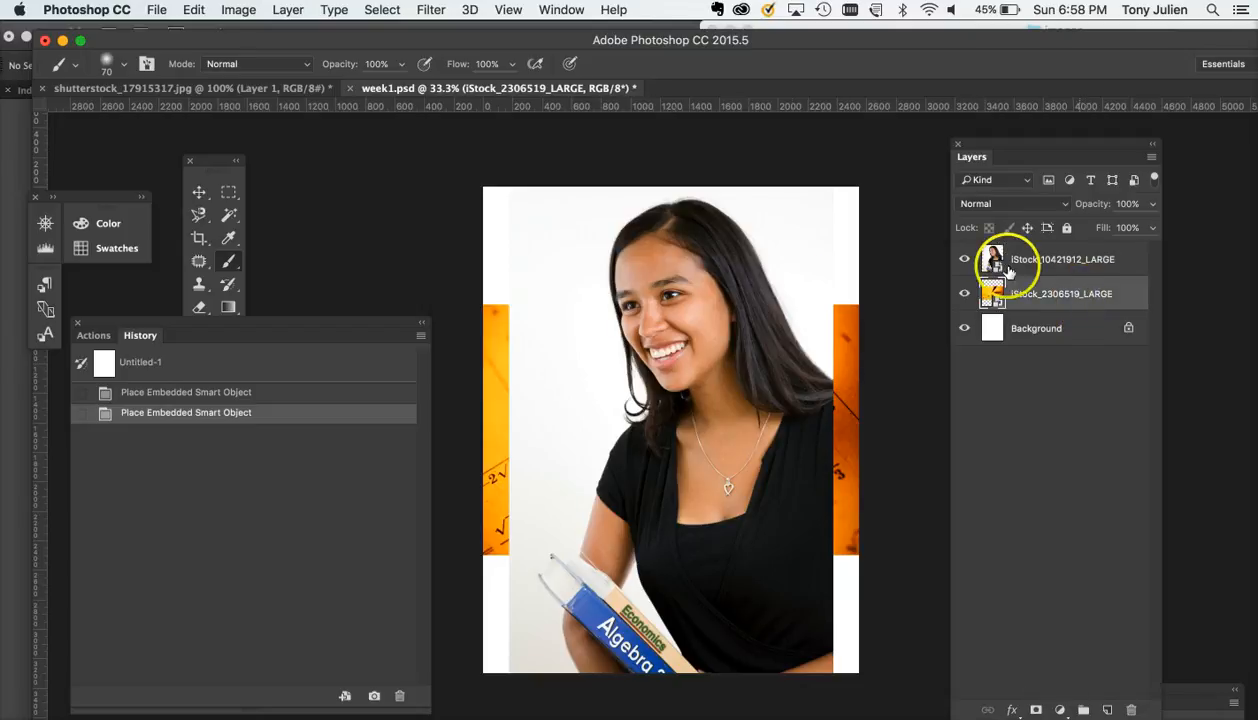
{"action": "left_click", "coordinate": [199, 192]}
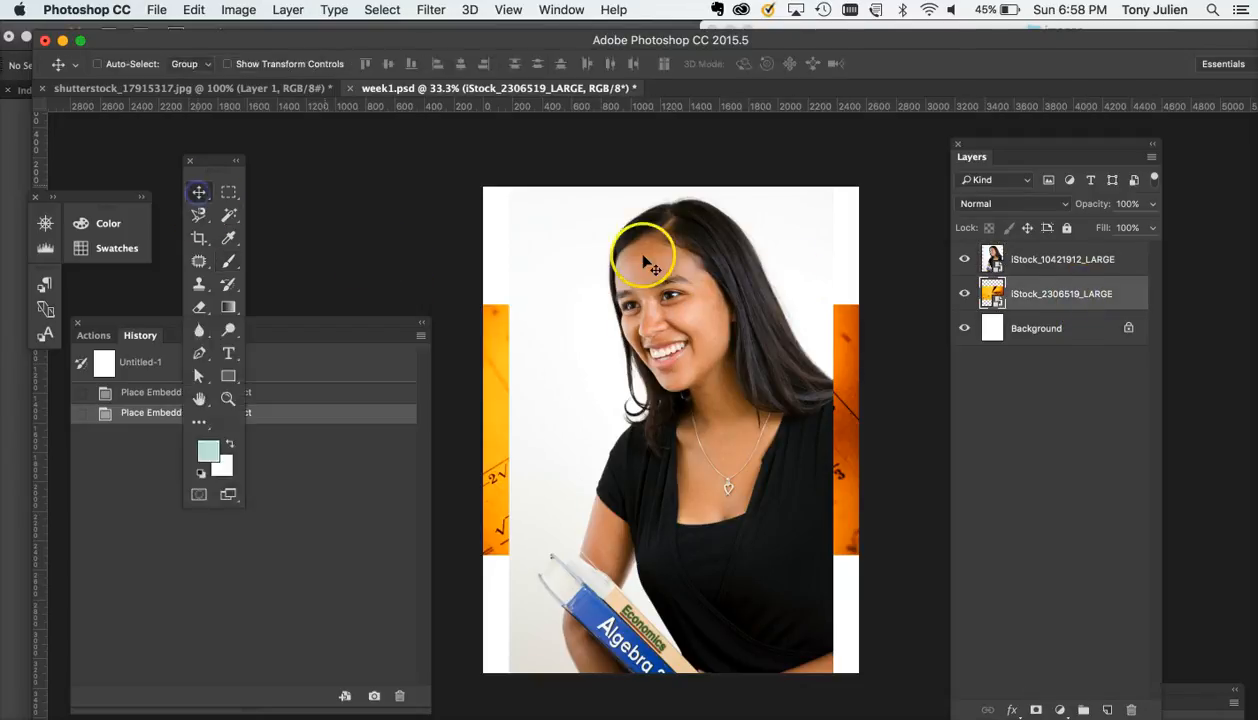
{"action": "mouse_move", "coordinate": [645, 262]}
{"action": "left_mouse_down"}
{"action": "mouse_move", "coordinate": [660, 322]}
{"action": "mouse_move", "coordinate": [655, 450]}
{"action": "mouse_move", "coordinate": [659, 268]}
{"action": "left_mouse_up"}
- Switch the active layer between the two iStock layers, finally choosing iStock_10421912_LARGE from the layers stacked under a canvas point
{"action": "left_click", "coordinate": [1025, 258]}
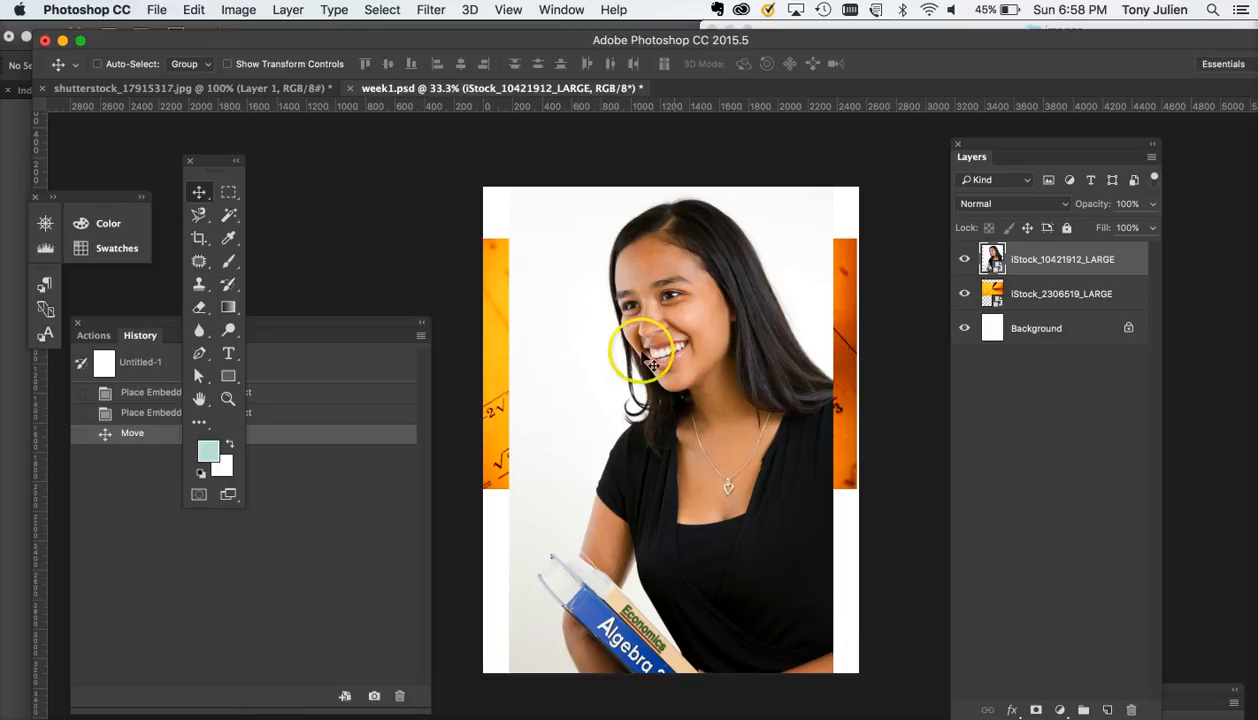
{"action": "left_click", "coordinate": [1088, 295]}
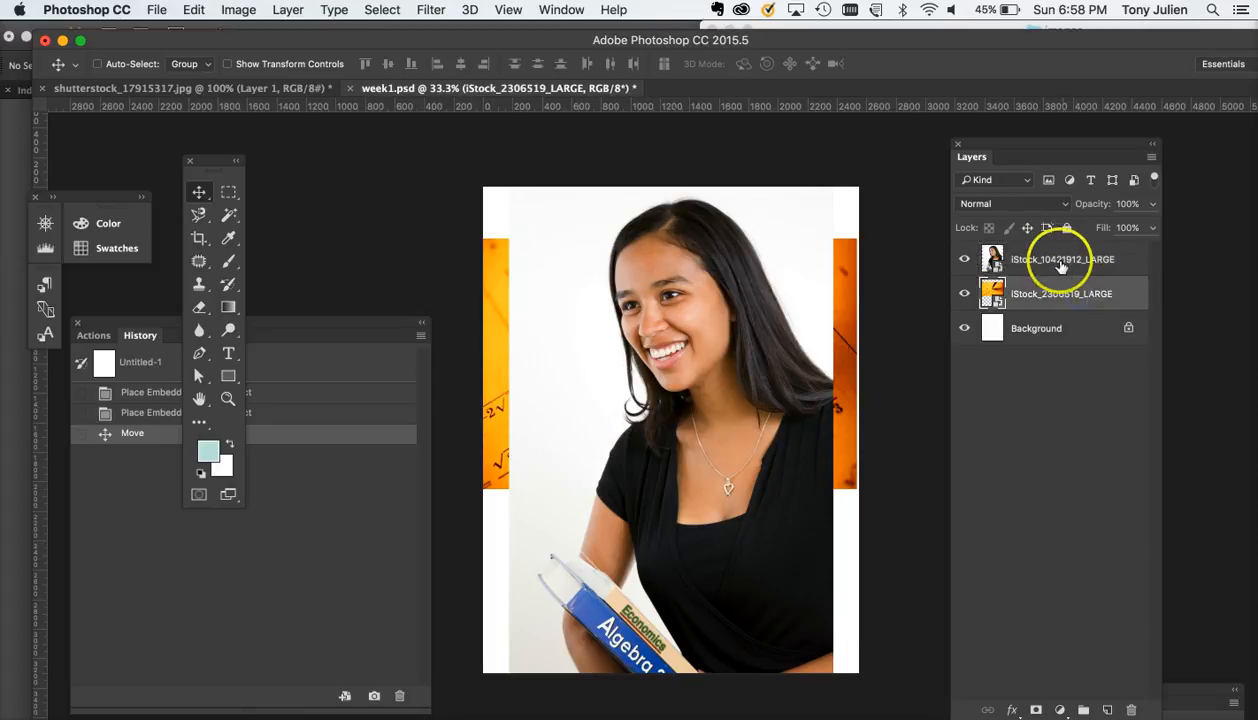
{"action": "left_click", "coordinate": [1060, 259]}
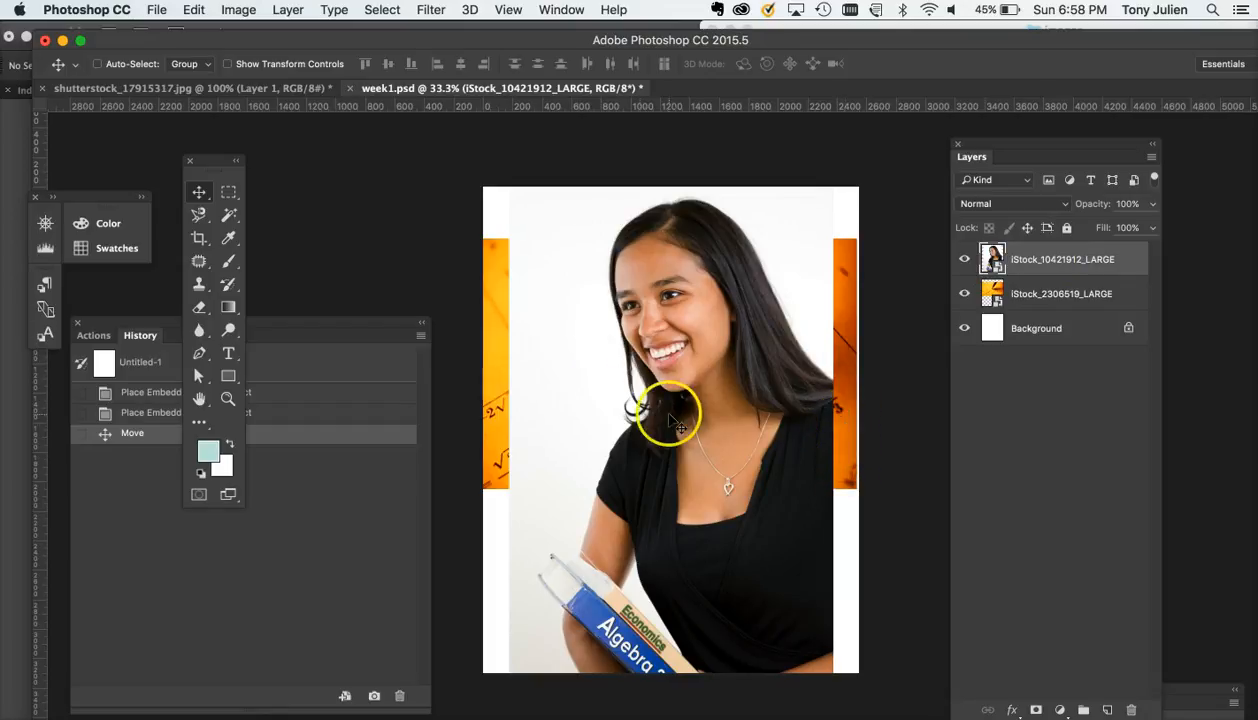
{"action": "right_click", "coordinate": [541, 391]}
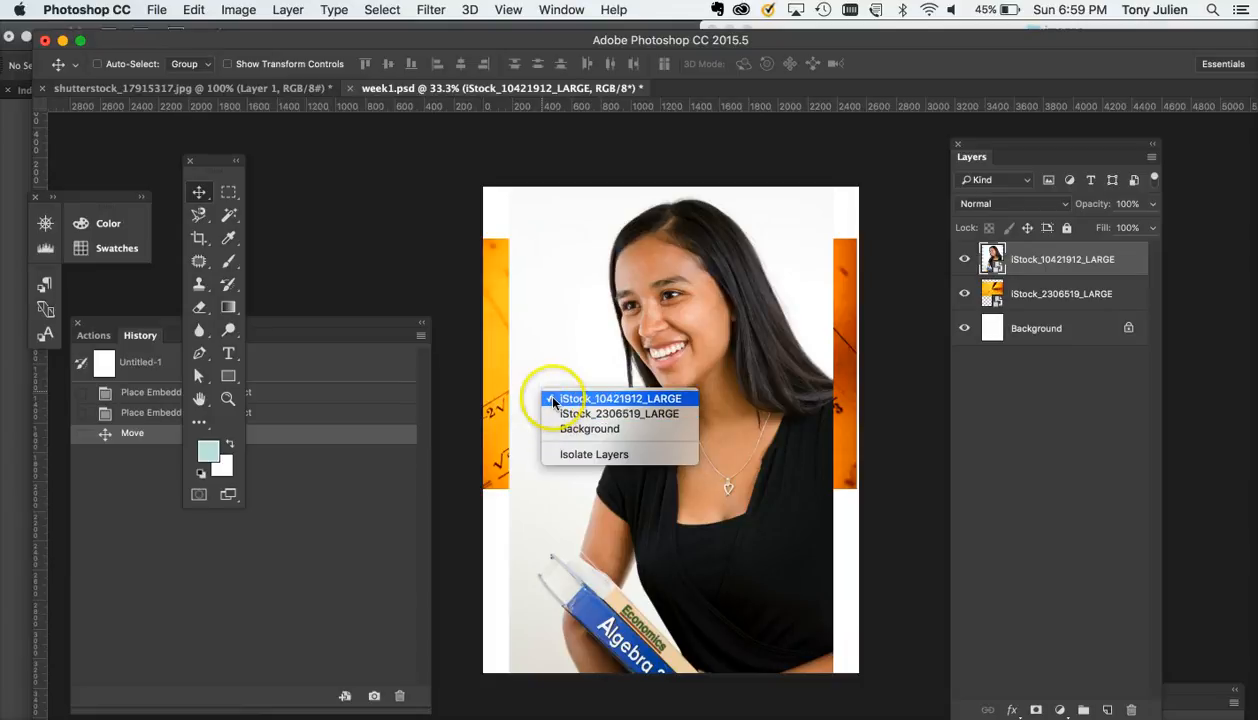
{"action": "left_click", "coordinate": [553, 399]}
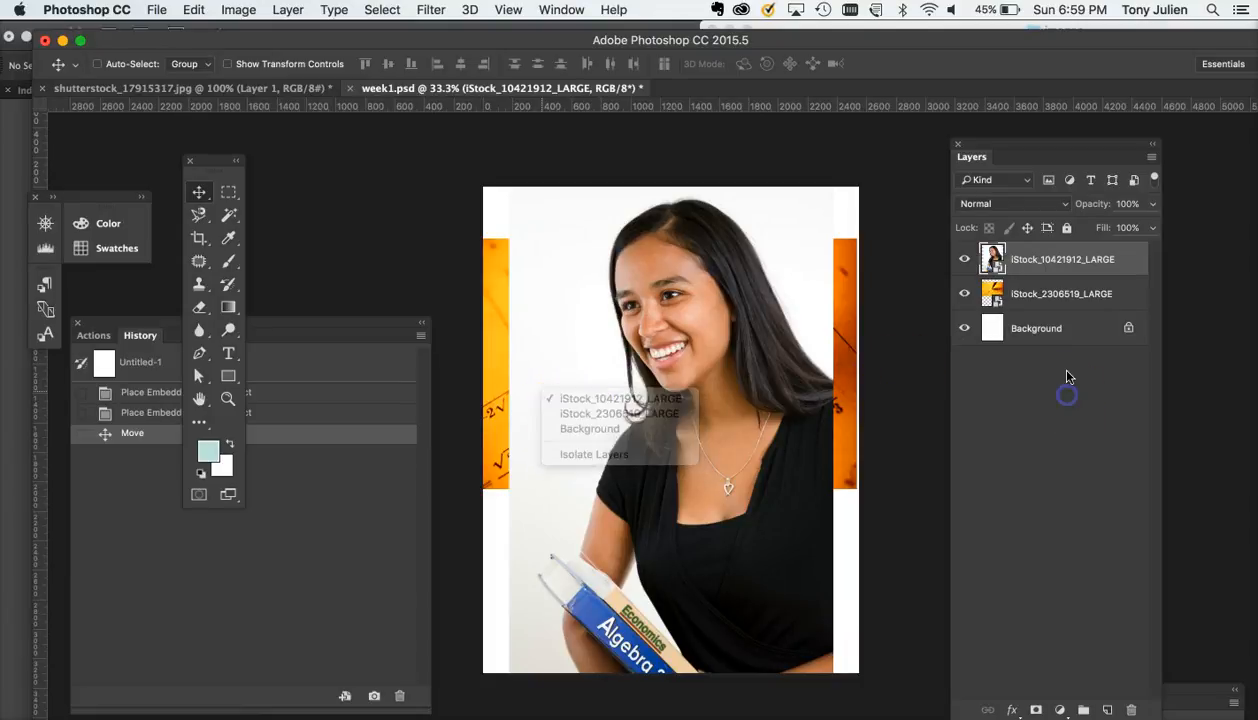
- Rename the iStock_10421912_LARGE layer as girl and the iStock_2306519_LARGE layer as symbols
{"action": "double_click", "coordinate": [1049, 259]}
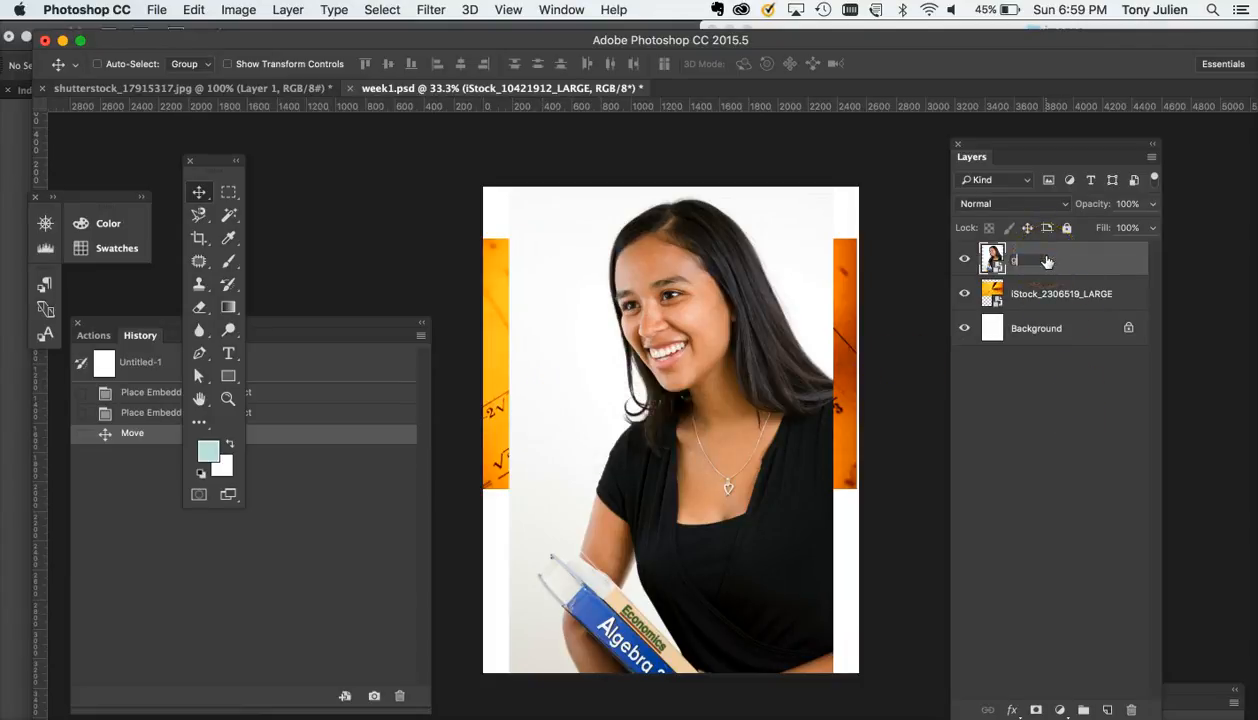
{"action": "type", "text": "girl"}
{"action": "double_click", "coordinate": [1065, 291]}
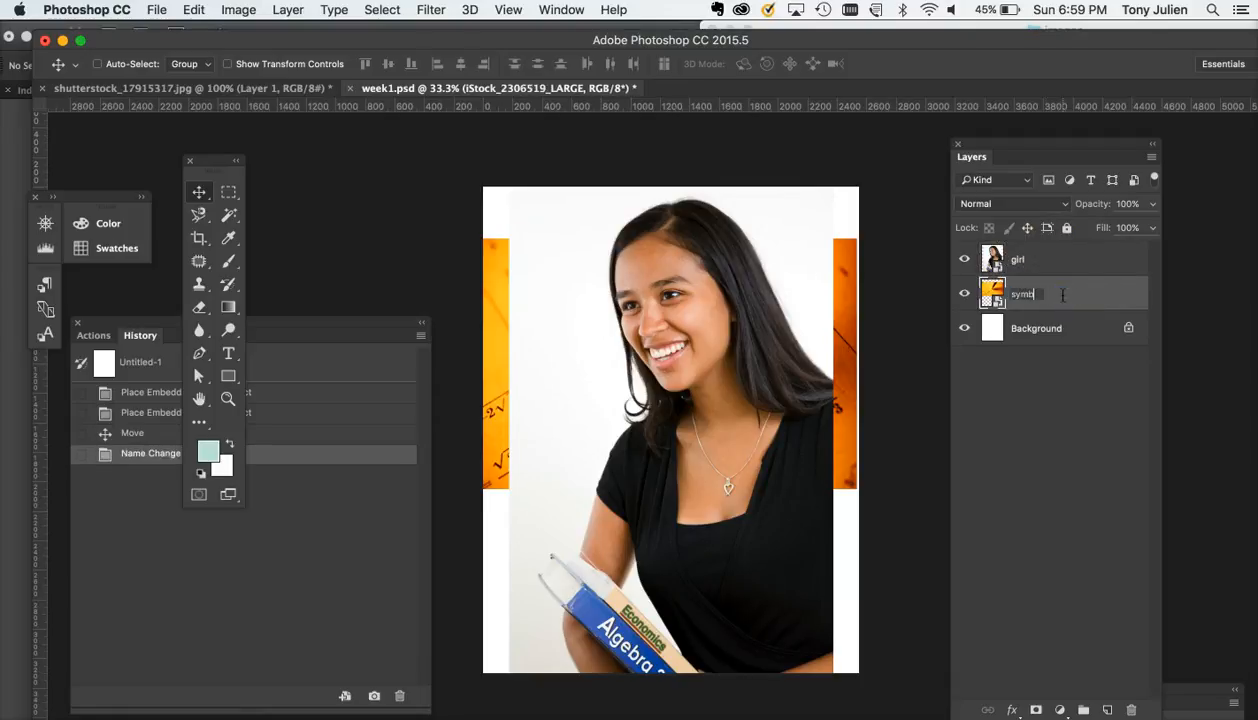
{"action": "type", "text": "symbols"}
{"action": "left_click", "coordinate": [1078, 388]}
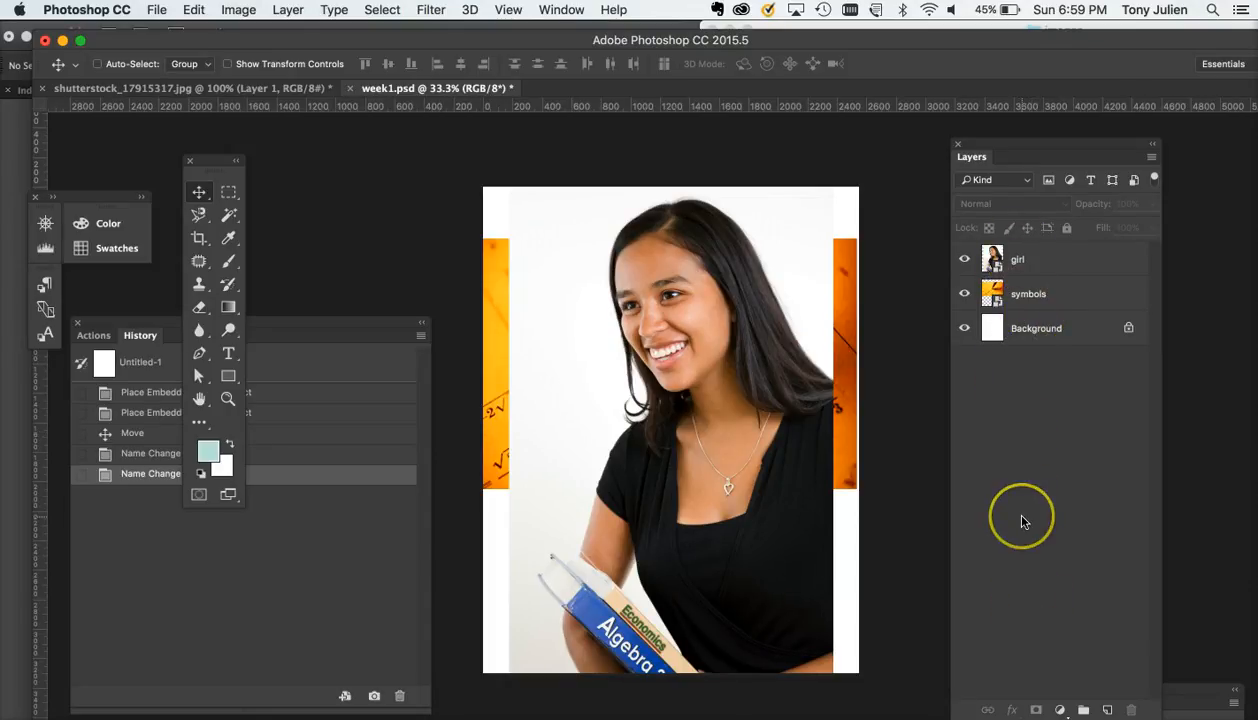
- Select the girl, Background and symbols layers in turn, picking from the layers stacked under the canvas point
{"action": "left_click", "coordinate": [995, 262]}
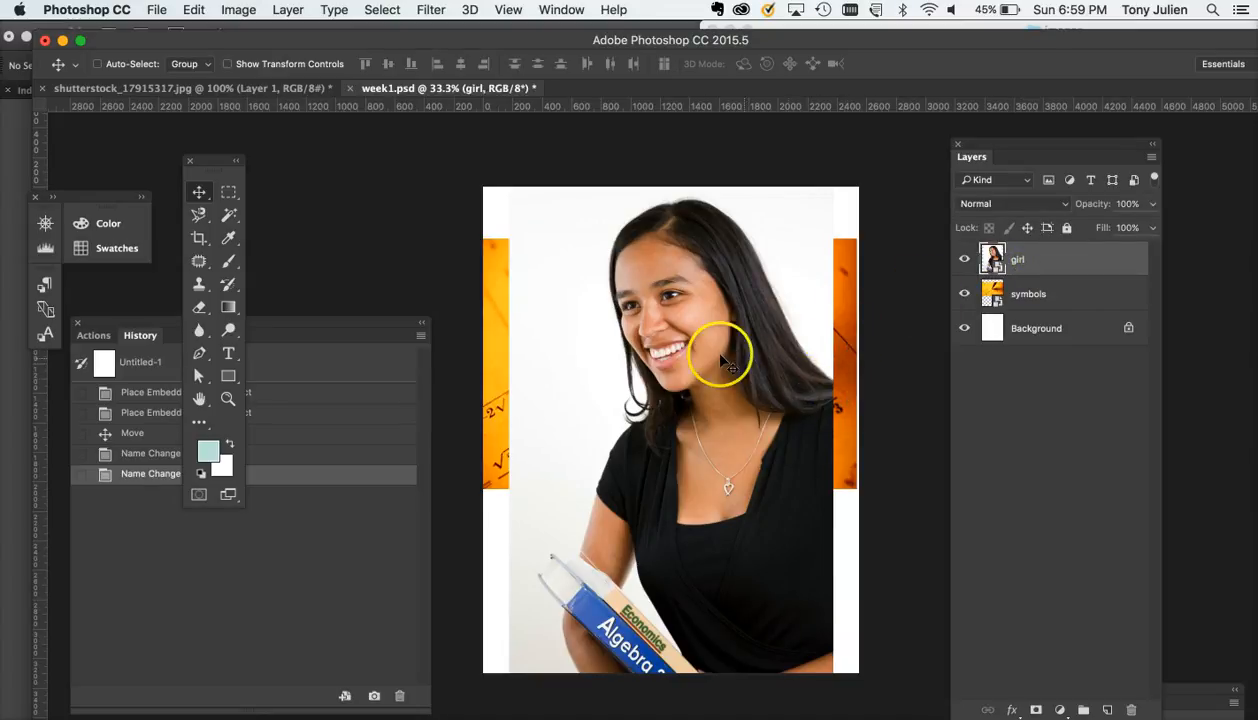
{"action": "right_click", "coordinate": [537, 355]}
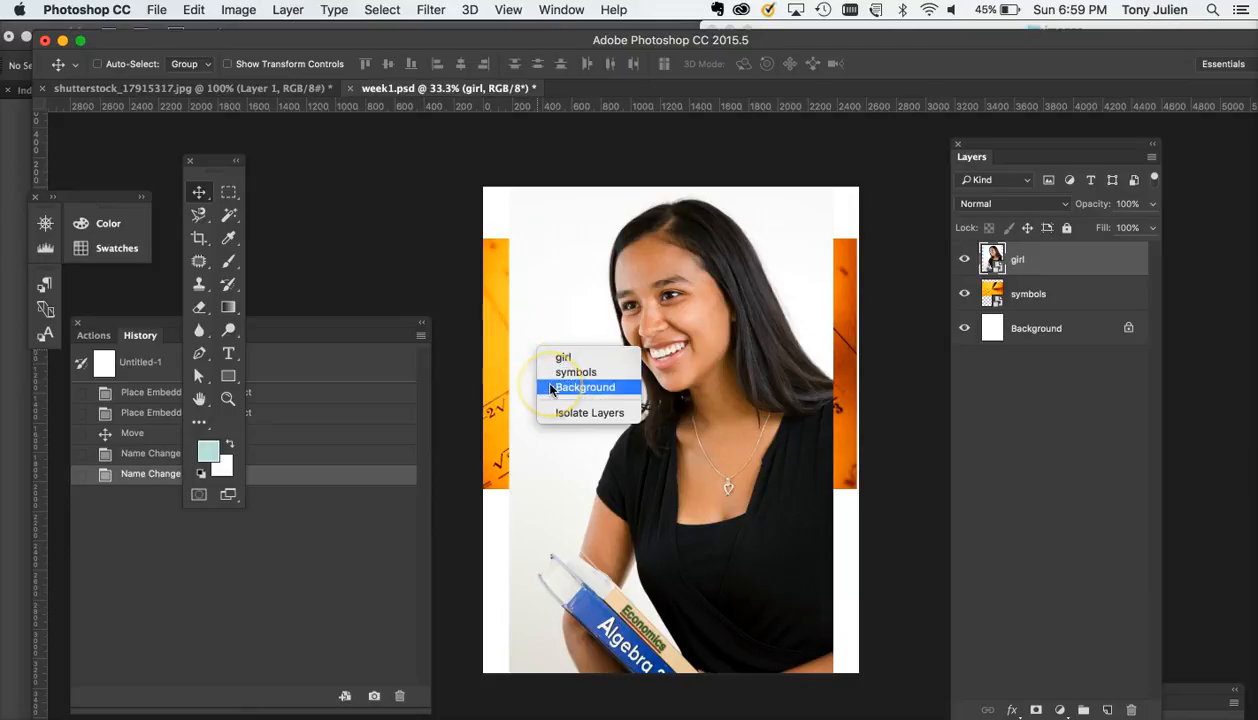
{"action": "left_click", "coordinate": [552, 389]}
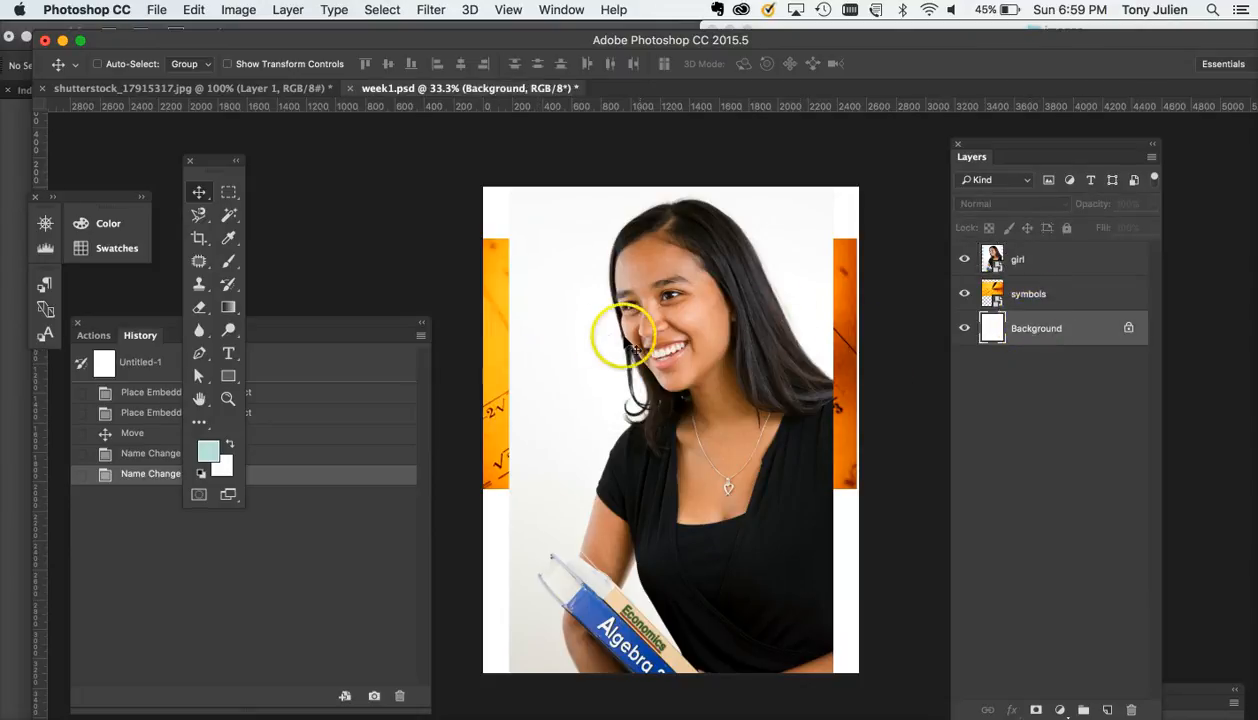
{"action": "right_click", "coordinate": [557, 340]}
{"action": "left_click", "coordinate": [571, 364]}
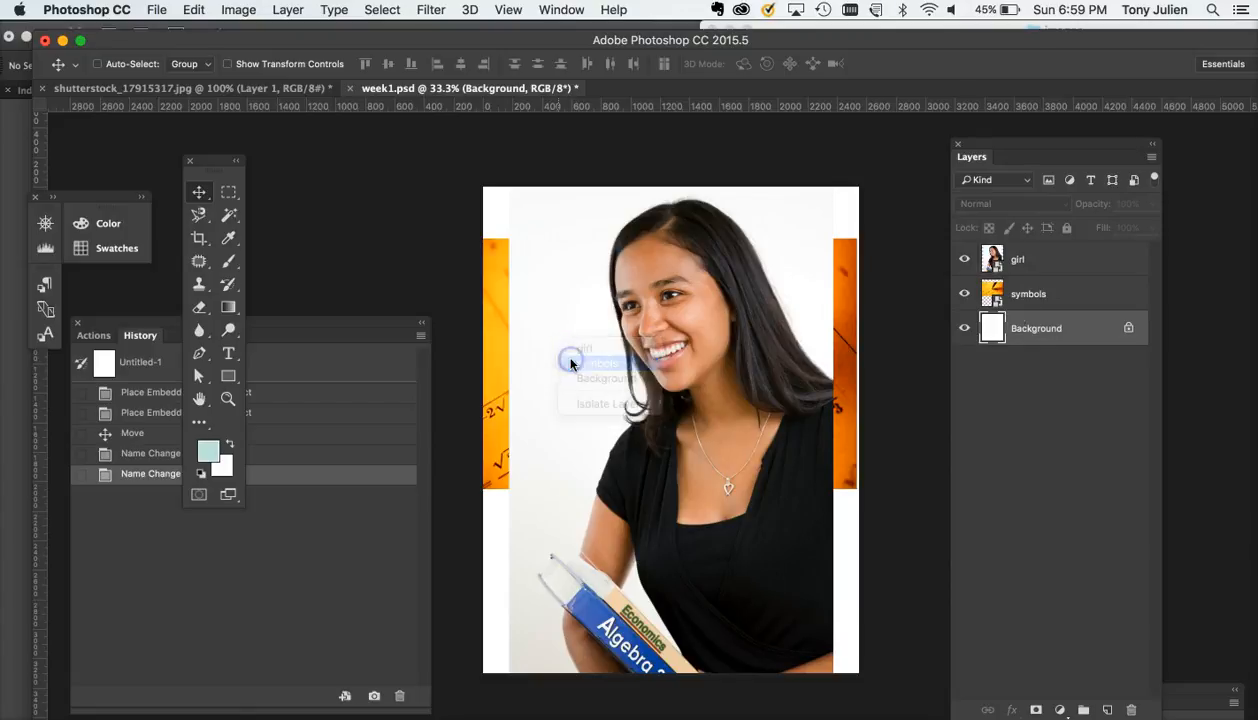
{"action": "left_click", "coordinate": [1063, 306]}
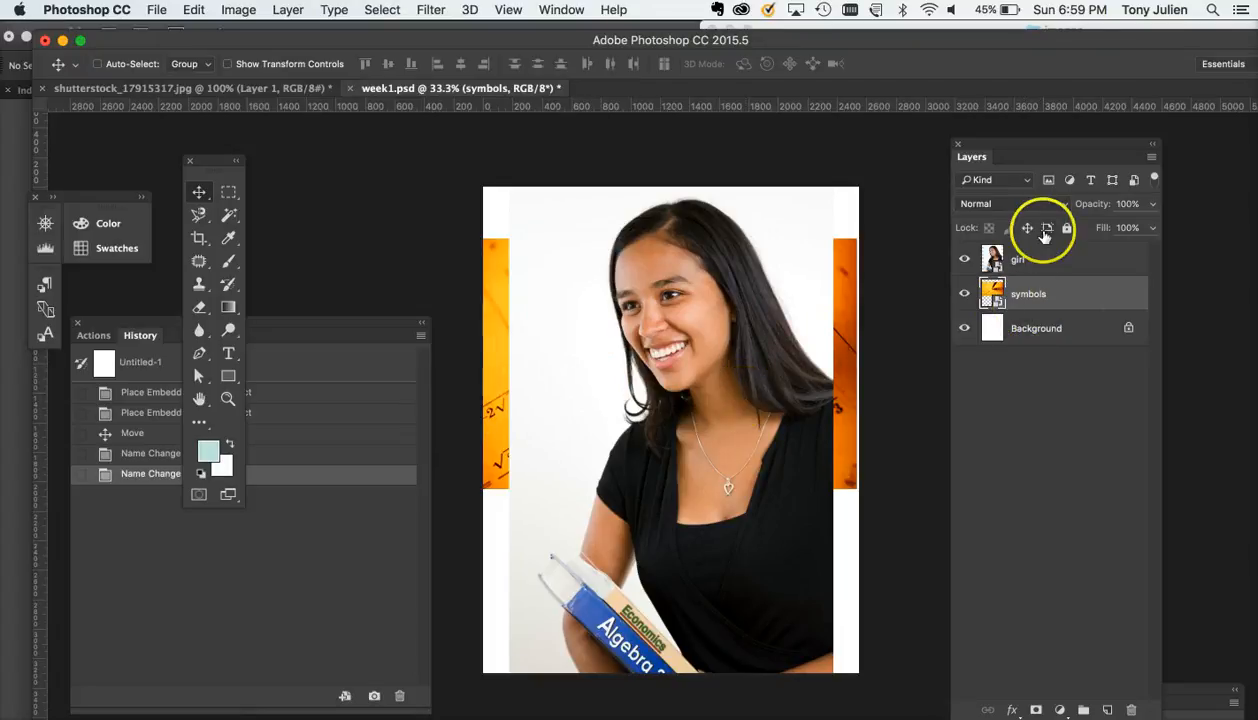
- Move the symbols image slightly down the canvas and bring its layer above the girl layer
{"action": "right_click", "coordinate": [588, 355]}
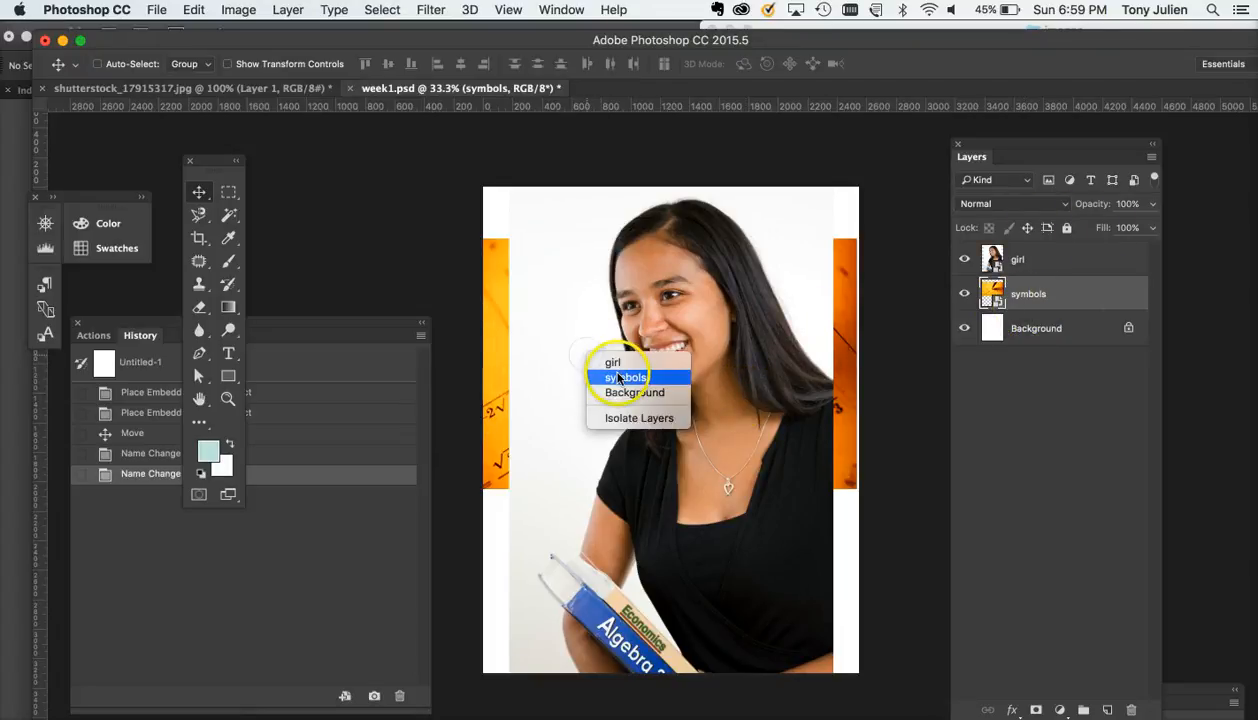
{"action": "left_click", "coordinate": [618, 378]}
{"action": "mouse_move", "coordinate": [576, 374]}
{"action": "left_mouse_down"}
{"action": "mouse_move", "coordinate": [570, 523]}
{"action": "mouse_move", "coordinate": [553, 393]}
{"action": "mouse_move", "coordinate": [576, 394]}
{"action": "left_mouse_up"}
{"action": "left_click_drag", "start_coordinate": [1002, 291], "coordinate": [1028, 247]}
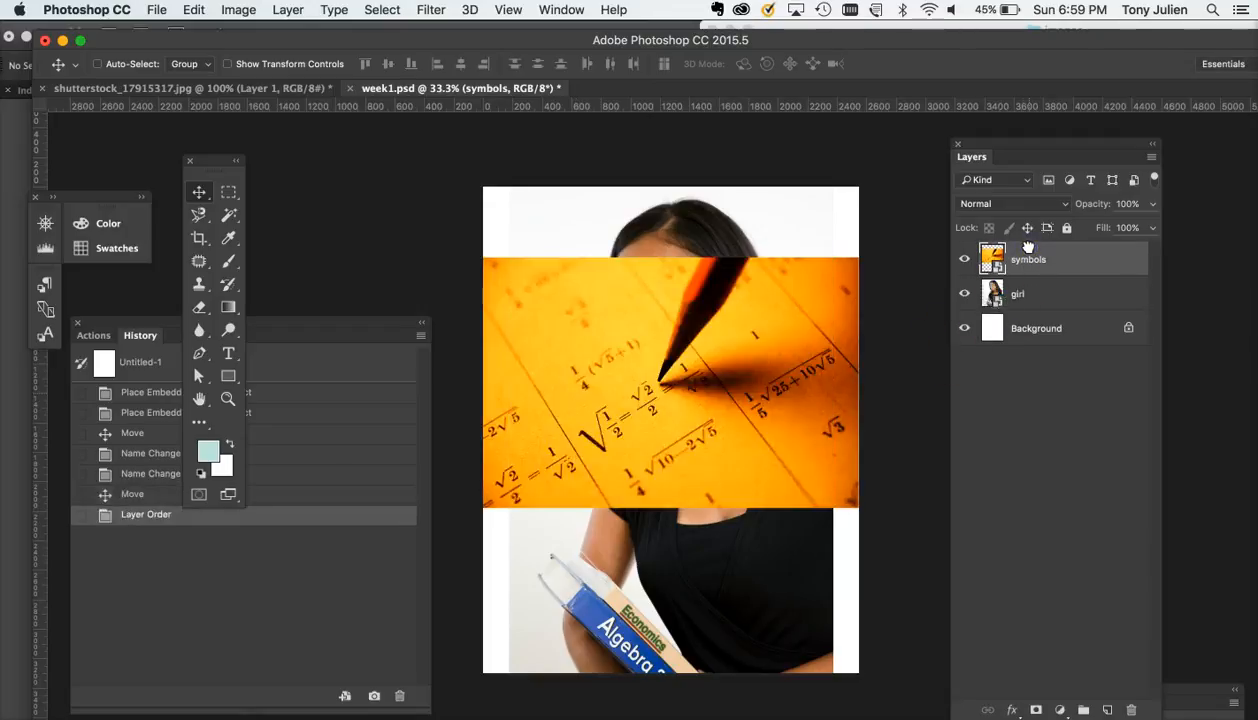
- Unlock the Background layer and rename it as background
{"action": "left_click", "coordinate": [1045, 296]}
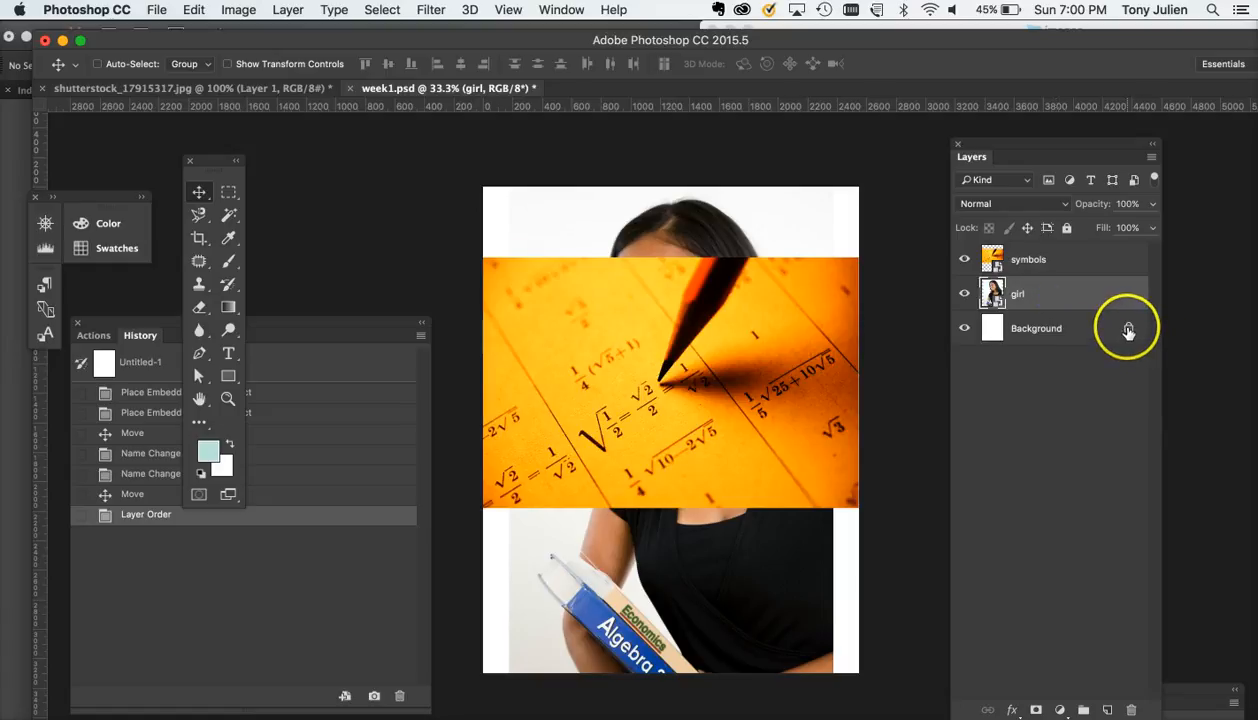
{"action": "left_click", "coordinate": [1128, 332]}
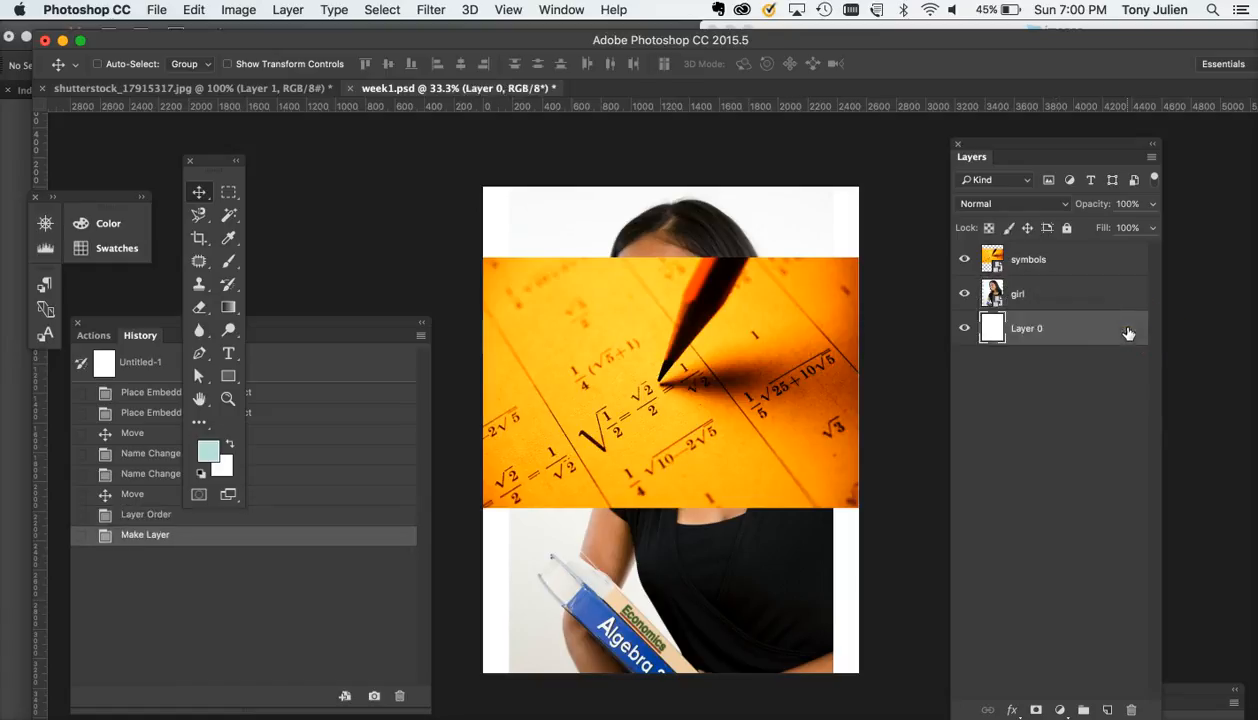
{"action": "double_click", "coordinate": [1021, 330]}
{"action": "type", "text": "background"}
{"action": "left_click", "coordinate": [1025, 362]}
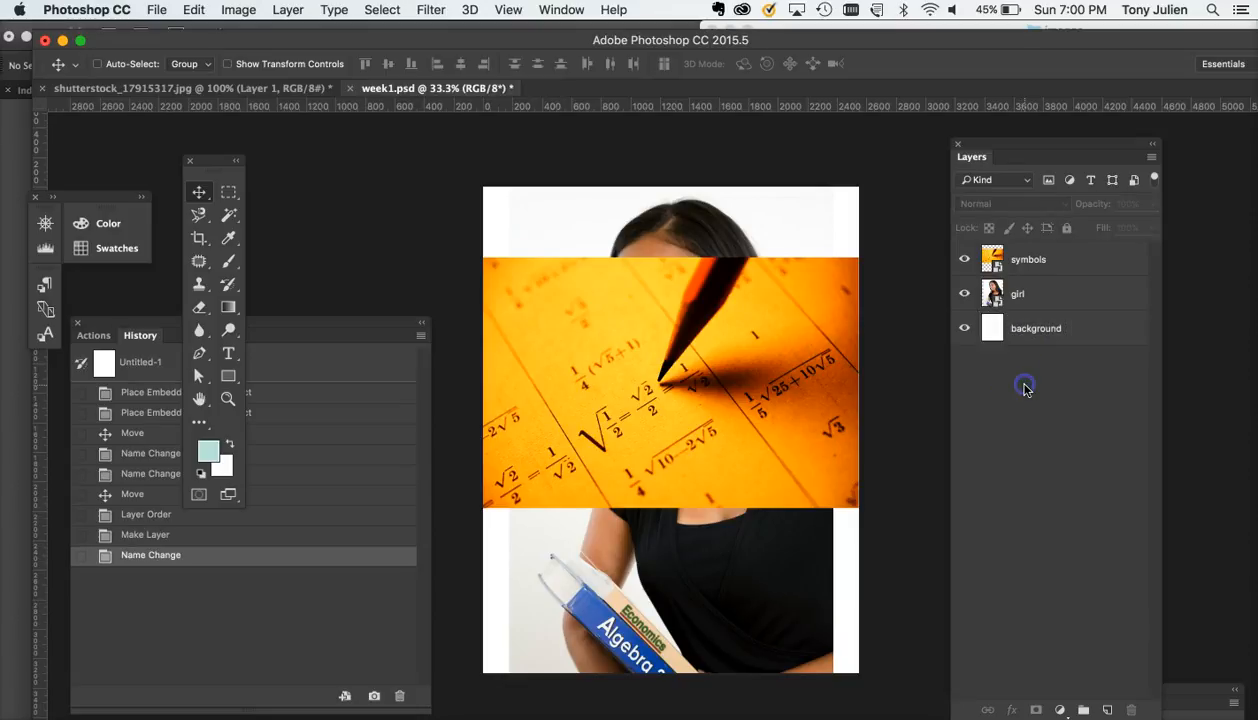
- Select the girl and symbols layers together to reveal the alignment options, and deselect them
{"action": "left_click", "coordinate": [1076, 333]}
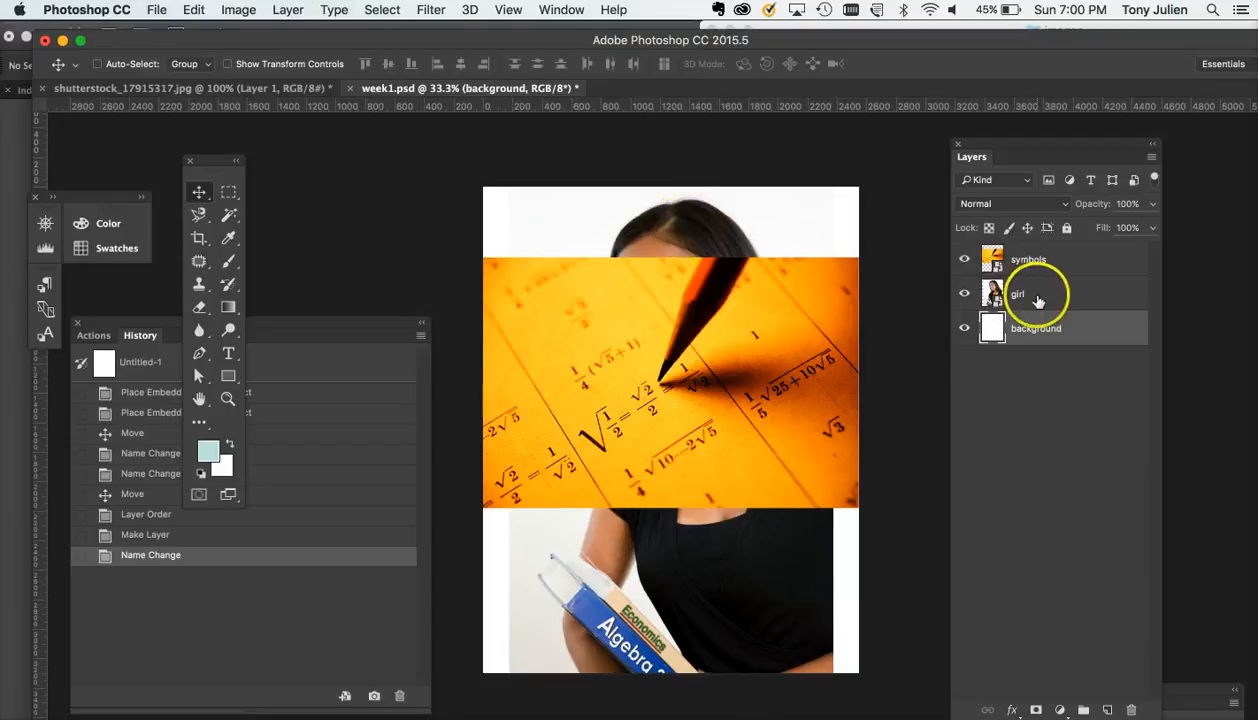
{"action": "left_click", "coordinate": [1044, 294]}
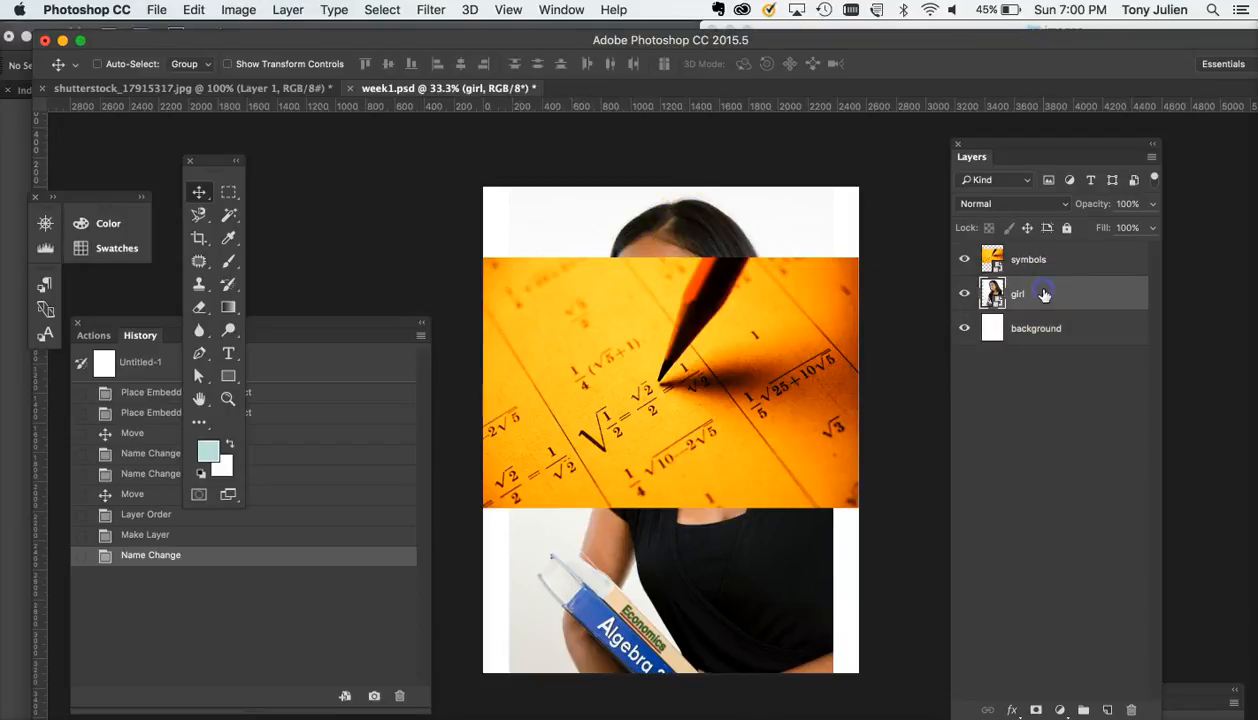
{"action": "left_click", "coordinate": [1035, 262], "text": "shift"}
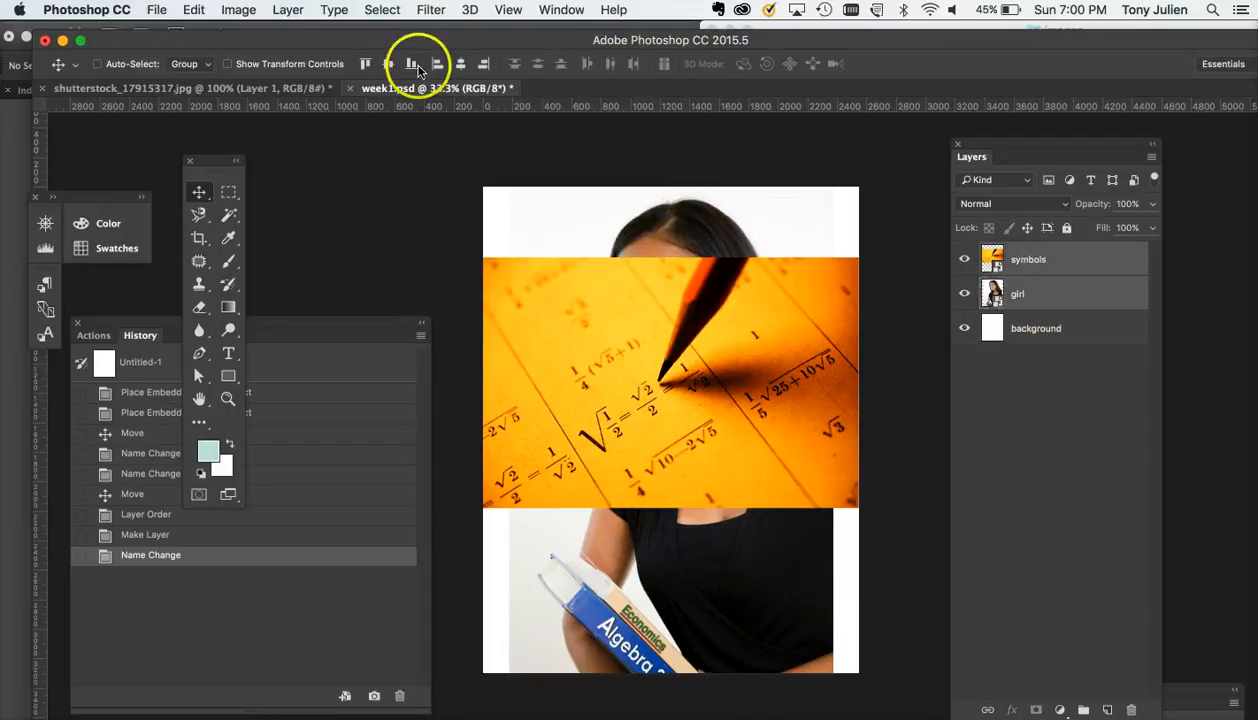
{"action": "left_click", "coordinate": [1050, 455]}
- Move the symbols image toward the canvas's lower-right corner and bring the girl layer above it
{"action": "left_click", "coordinate": [995, 260]}
{"action": "left_click_drag", "start_coordinate": [757, 370], "coordinate": [854, 520]}
{"action": "left_click_drag", "start_coordinate": [1018, 295], "coordinate": [1034, 250]}
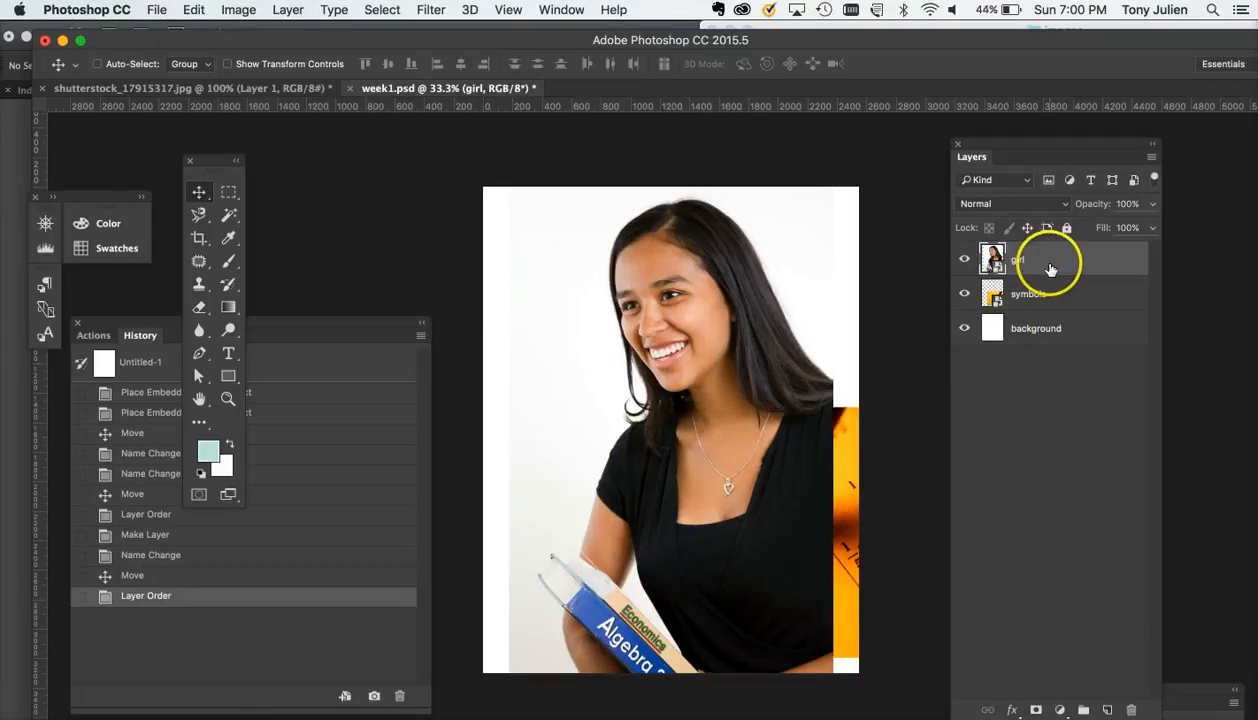
- Align the girl and symbols layers by their horizontal centers and move both slightly up together
{"action": "left_click", "coordinate": [1032, 292], "text": "shift"}
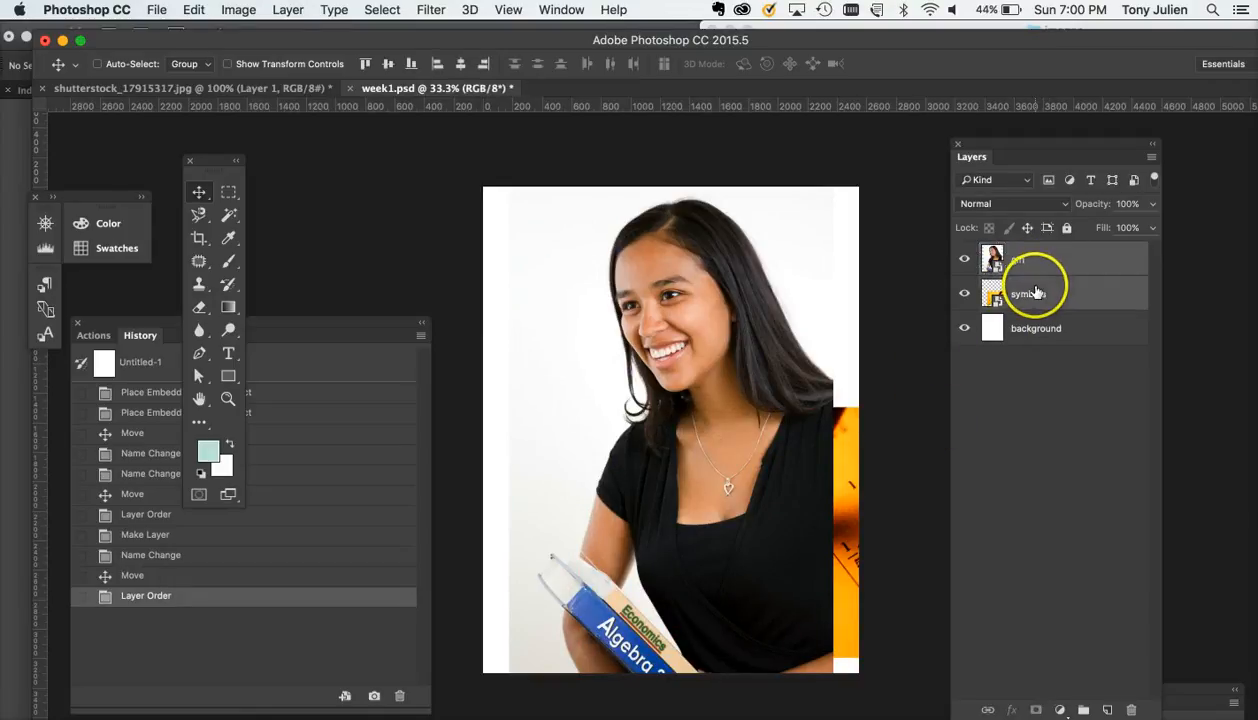
{"action": "left_click", "coordinate": [462, 66]}
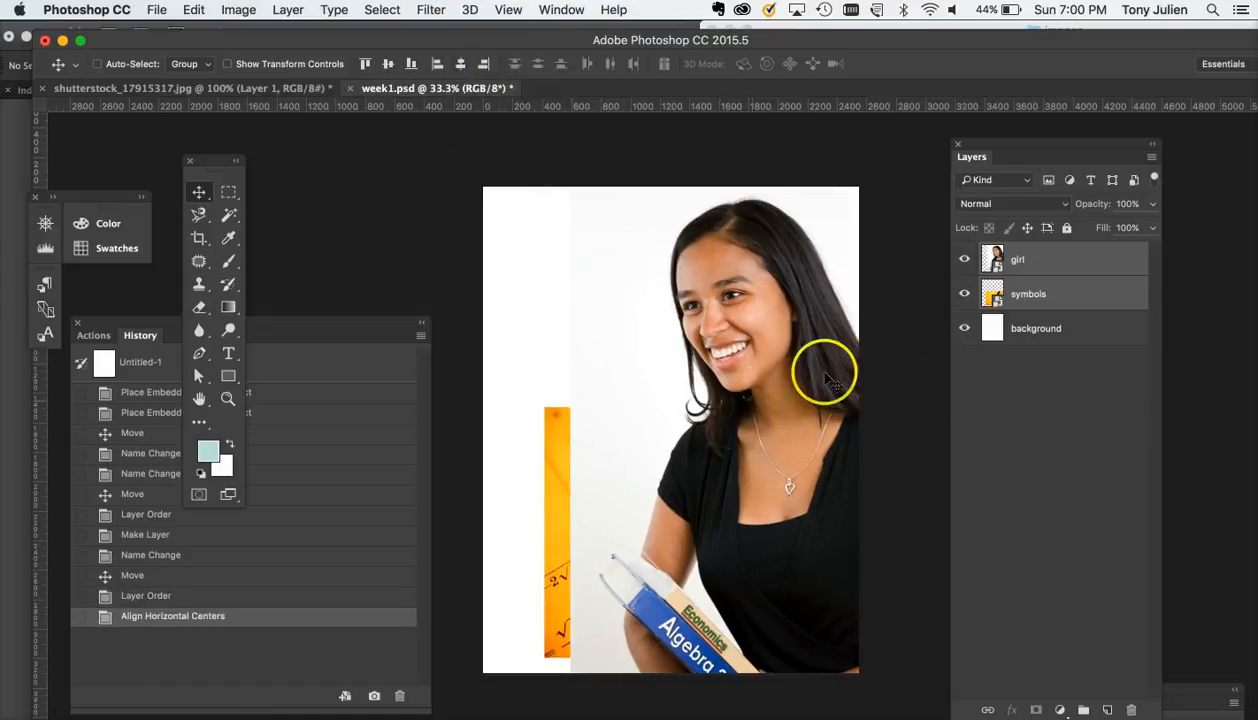
{"action": "mouse_move", "coordinate": [820, 330]}
{"action": "left_mouse_down"}
{"action": "mouse_move", "coordinate": [736, 309]}
{"action": "mouse_move", "coordinate": [749, 322]}
{"action": "mouse_move", "coordinate": [806, 316]}
{"action": "left_mouse_up"}
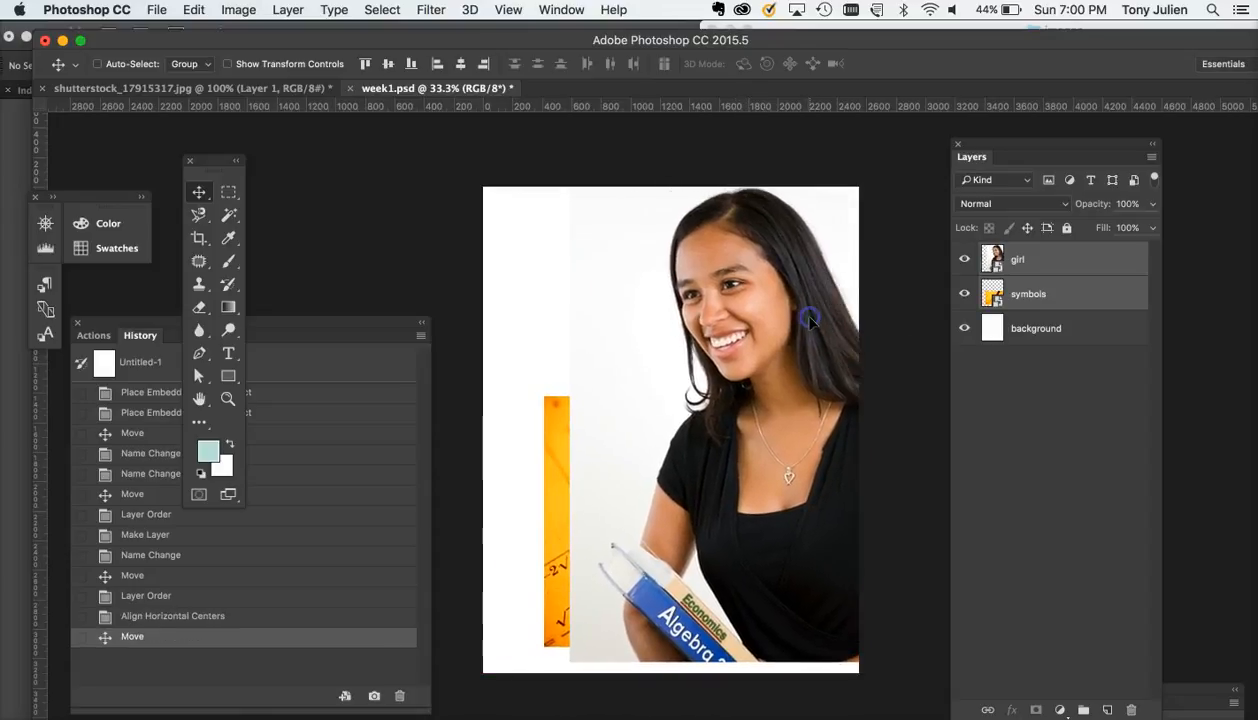
- Align the girl, symbols and background layers by their horizontal centers and shift them together slightly
{"action": "left_click", "coordinate": [1060, 340]}
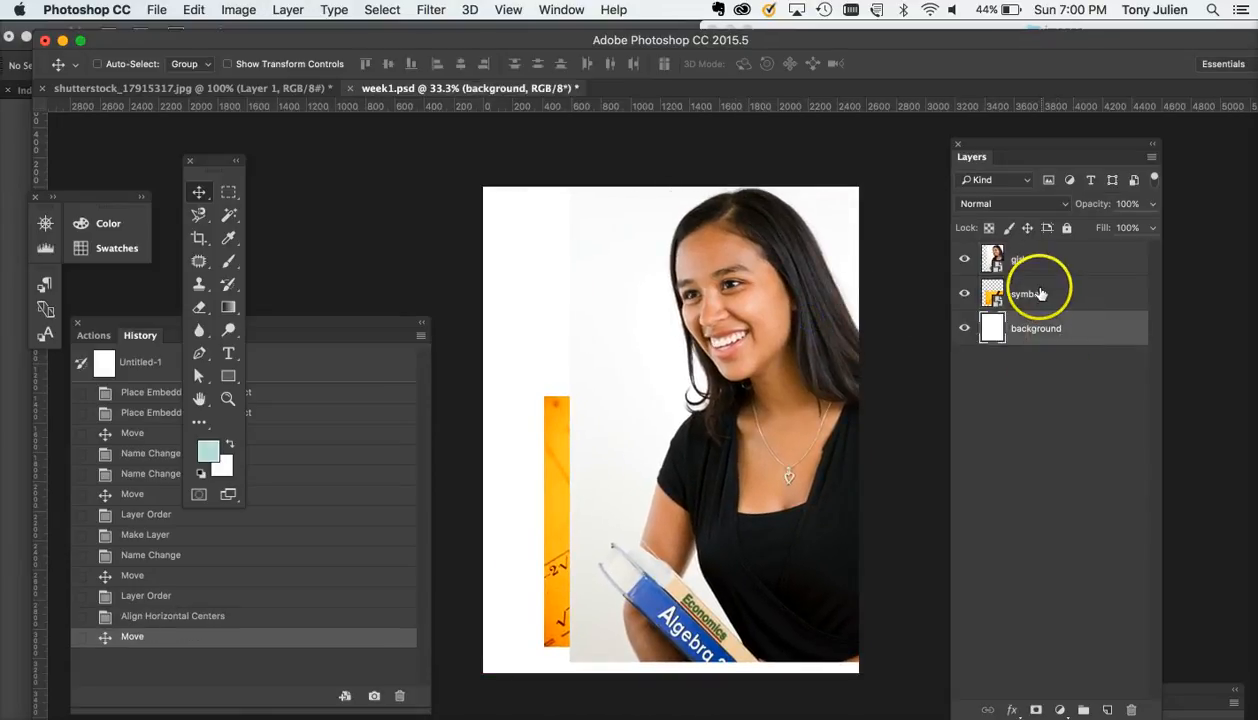
{"action": "left_click", "coordinate": [1030, 259], "text": "shift"}
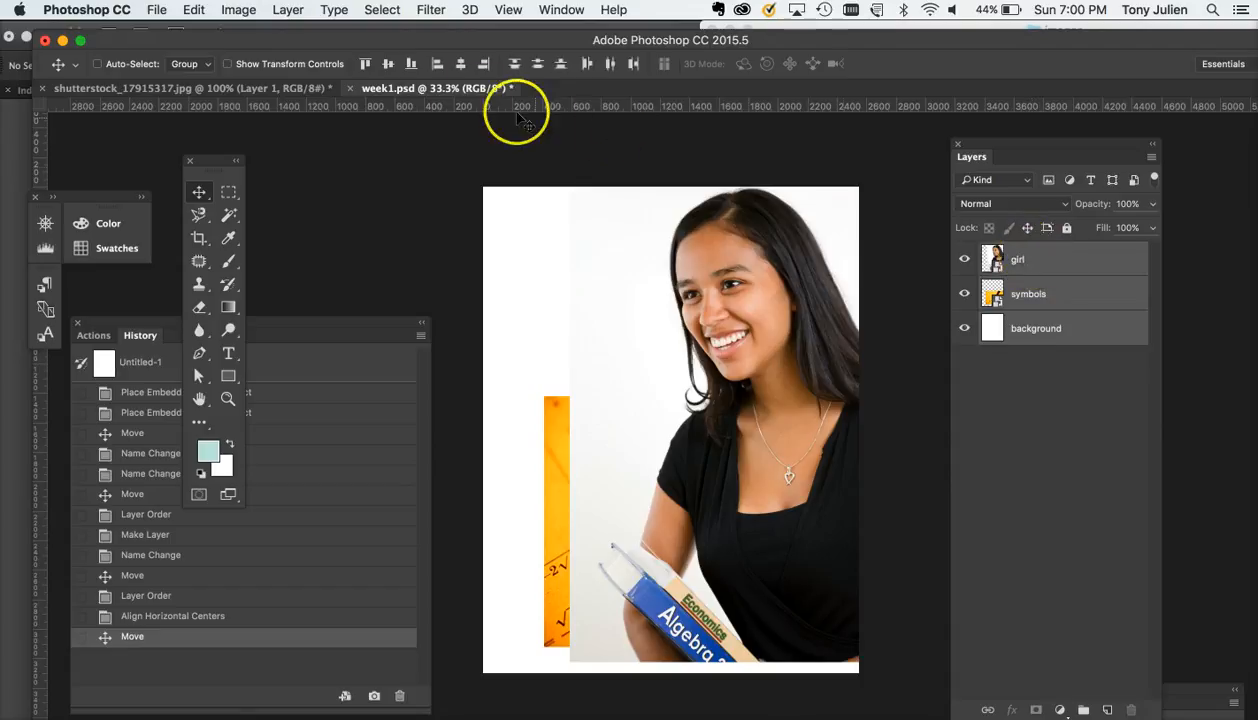
{"action": "left_click", "coordinate": [459, 65]}
{"action": "left_click_drag", "start_coordinate": [640, 354], "coordinate": [581, 362]}
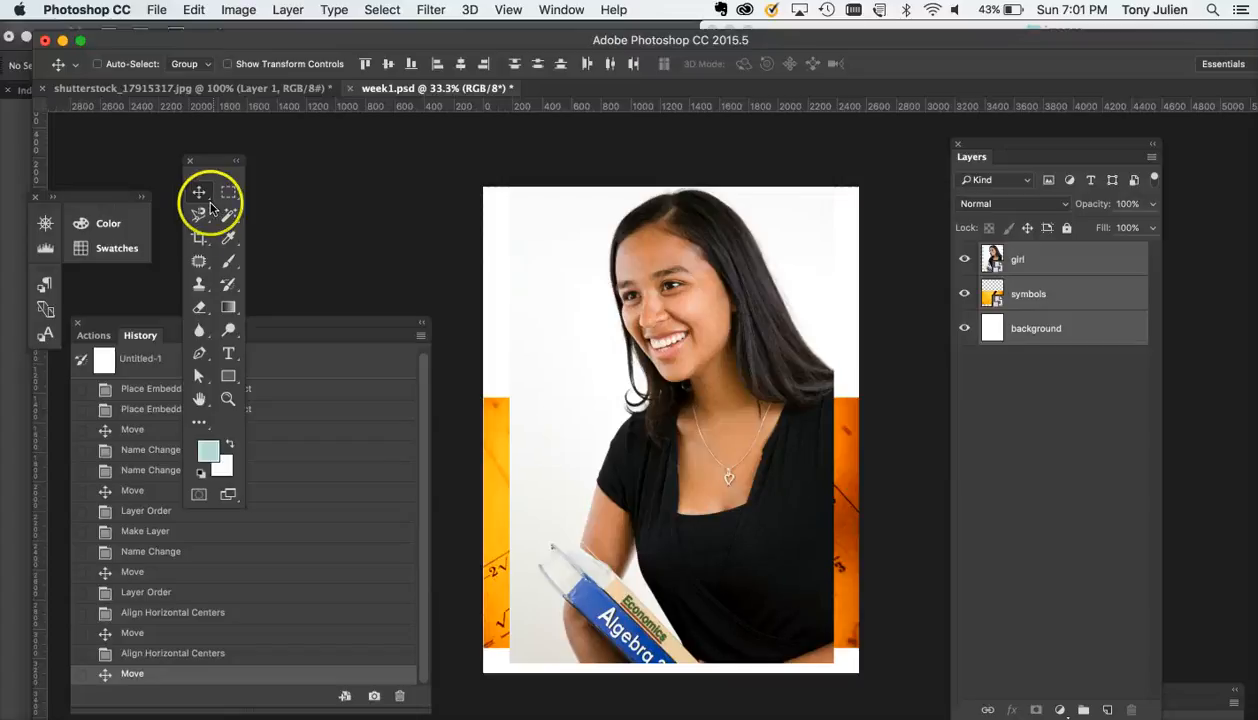
- Switch to Firefox, cancel editing the Week 2 Discussion description and review its reading list and response instructions
{"action": "left_click", "coordinate": [232, 719]}
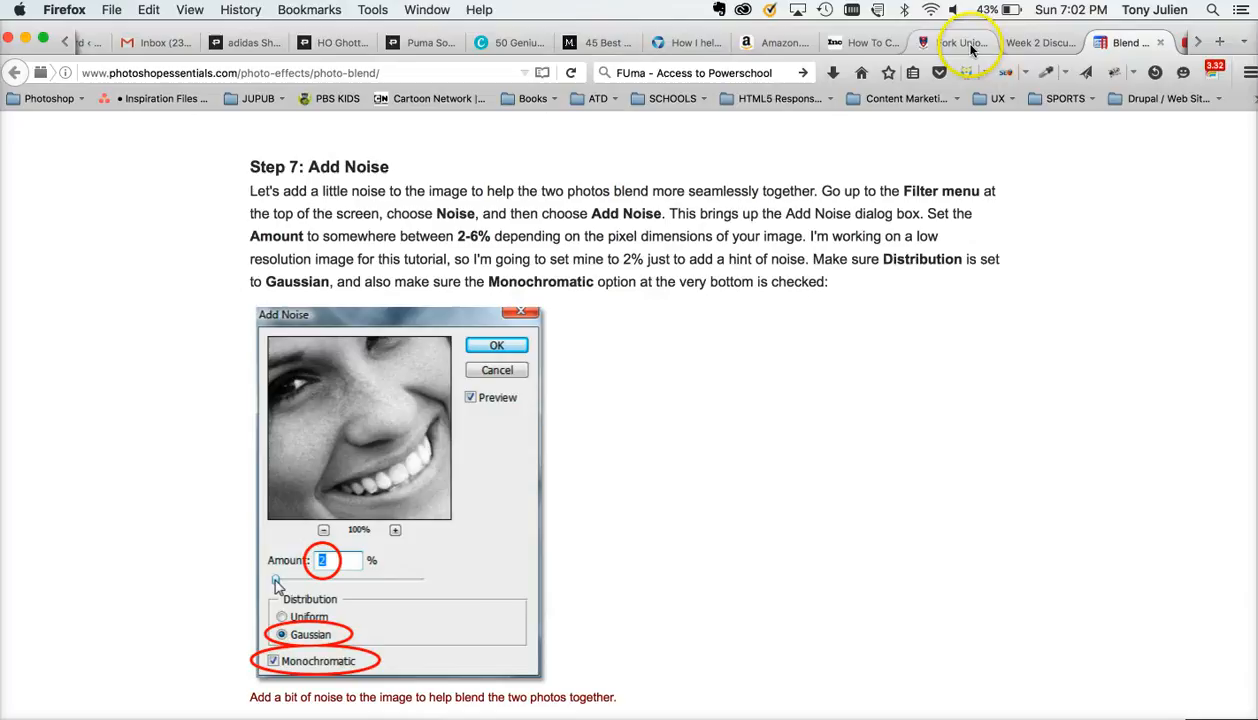
{"action": "left_click", "coordinate": [1033, 43]}
{"action": "scroll", "coordinate": [814, 346], "scroll_direction": "down", "scroll_amount": 2}
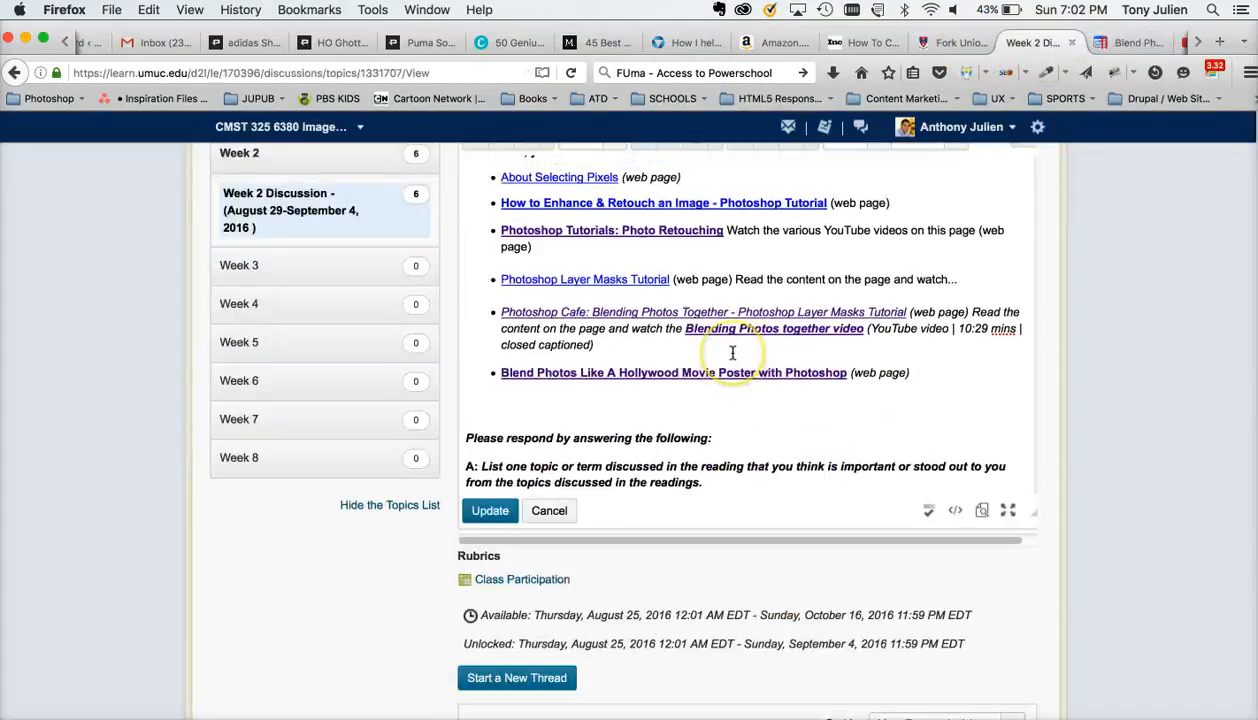
{"action": "left_click", "coordinate": [549, 510]}
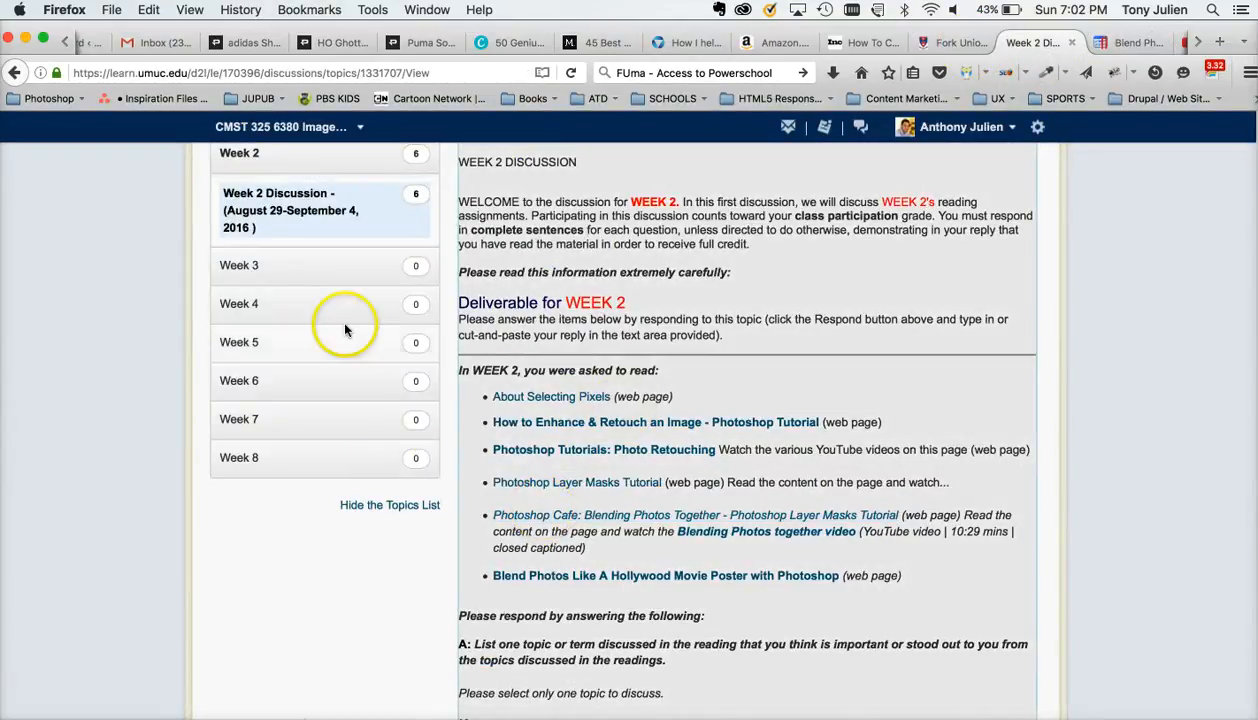
{"action": "scroll", "coordinate": [317, 320], "scroll_direction": "up", "scroll_amount": 5}
{"action": "scroll", "coordinate": [482, 417], "scroll_direction": "down", "scroll_amount": 10}
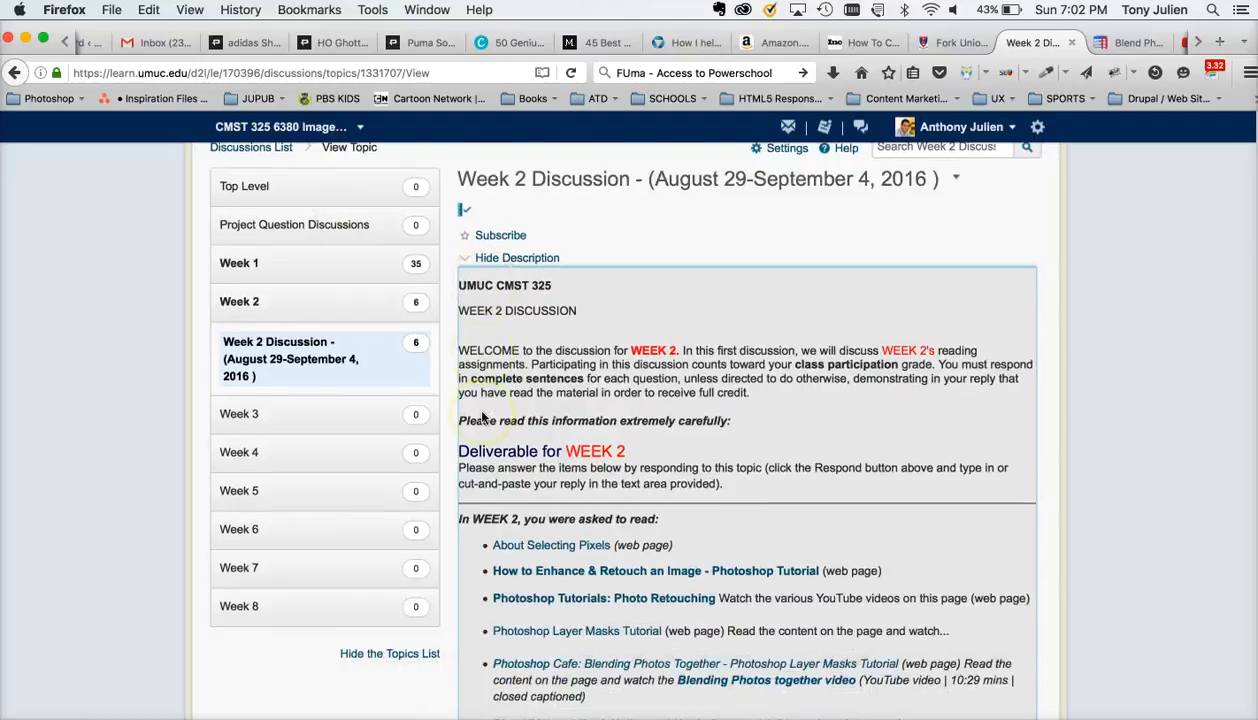
{"action": "scroll", "coordinate": [482, 417], "scroll_direction": "up", "scroll_amount": 10}
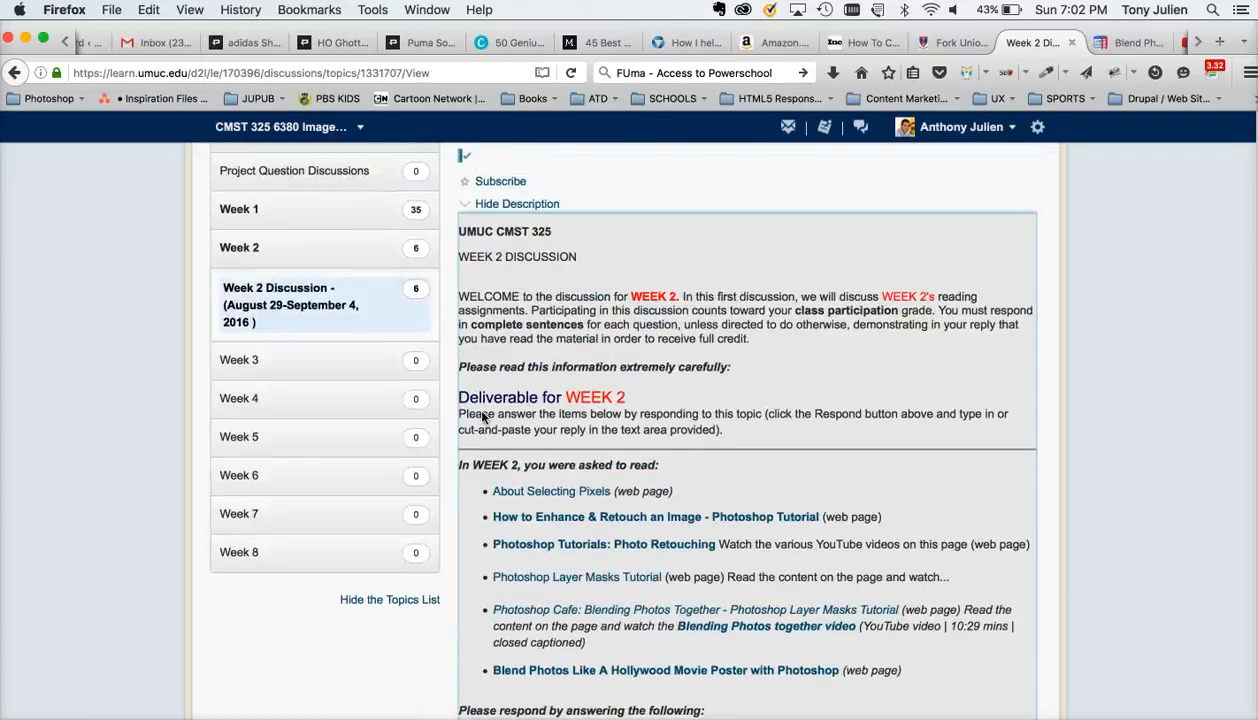
{"action": "scroll", "coordinate": [598, 527], "scroll_direction": "down", "scroll_amount": 9}
{"action": "scroll", "coordinate": [598, 527], "scroll_direction": "down", "scroll_amount": 1}
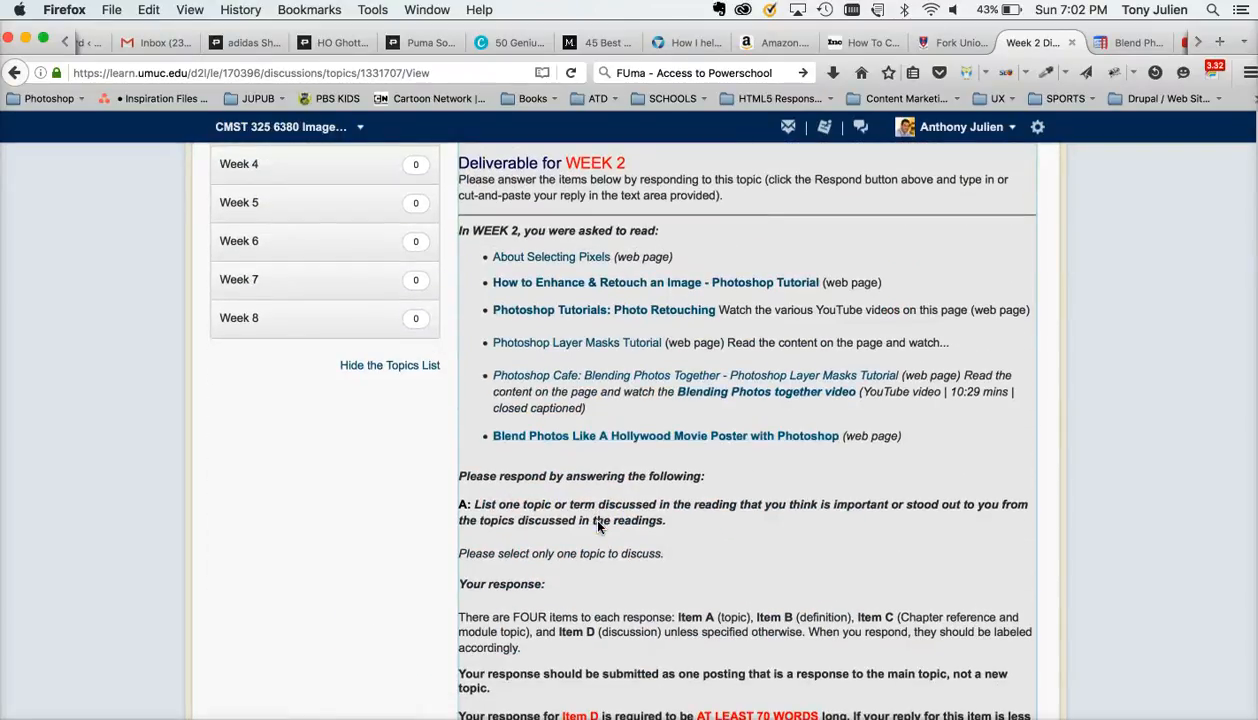
- Return to Photoshop and hide all the panels around week1.psd
{"action": "left_click", "coordinate": [306, 718]}
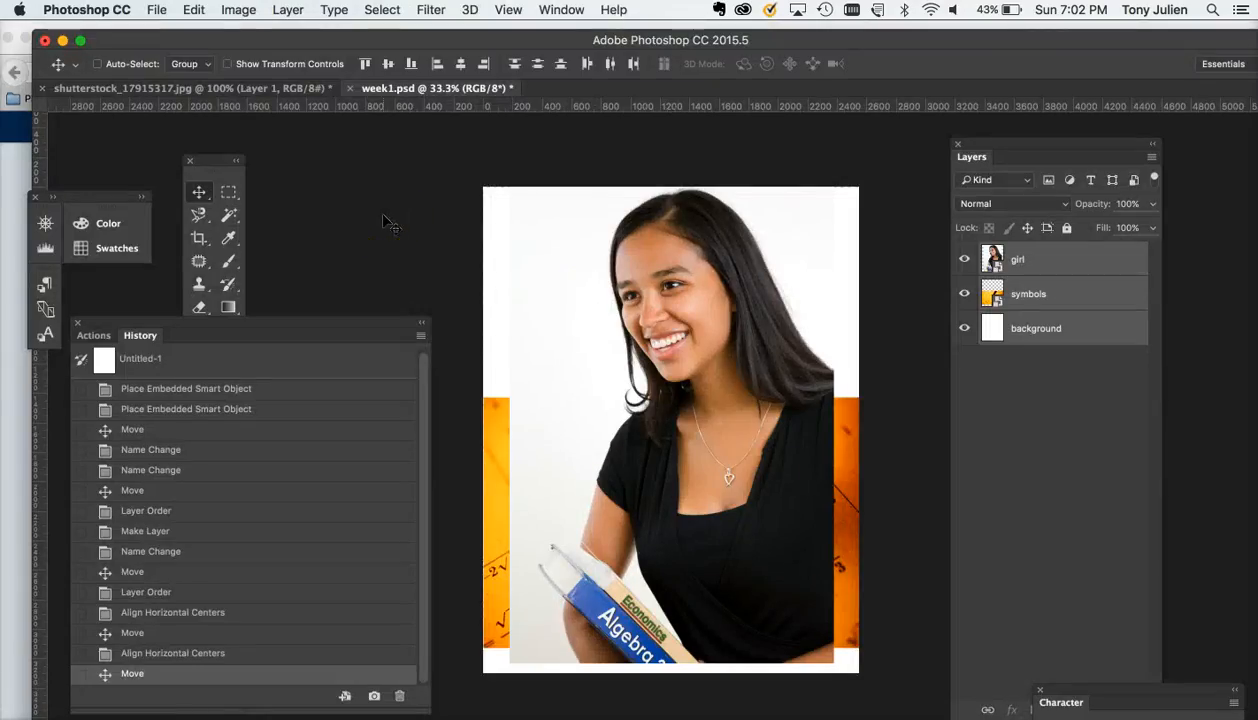
{"action": "key", "text": "Tab"}
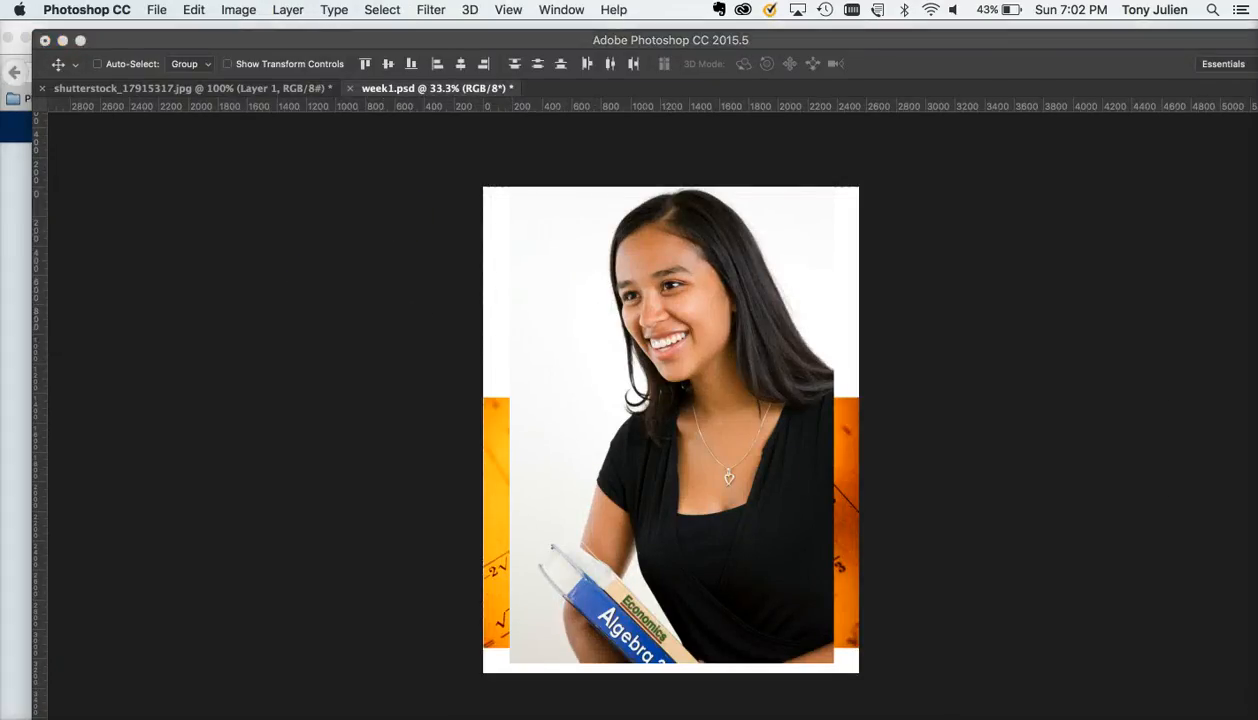